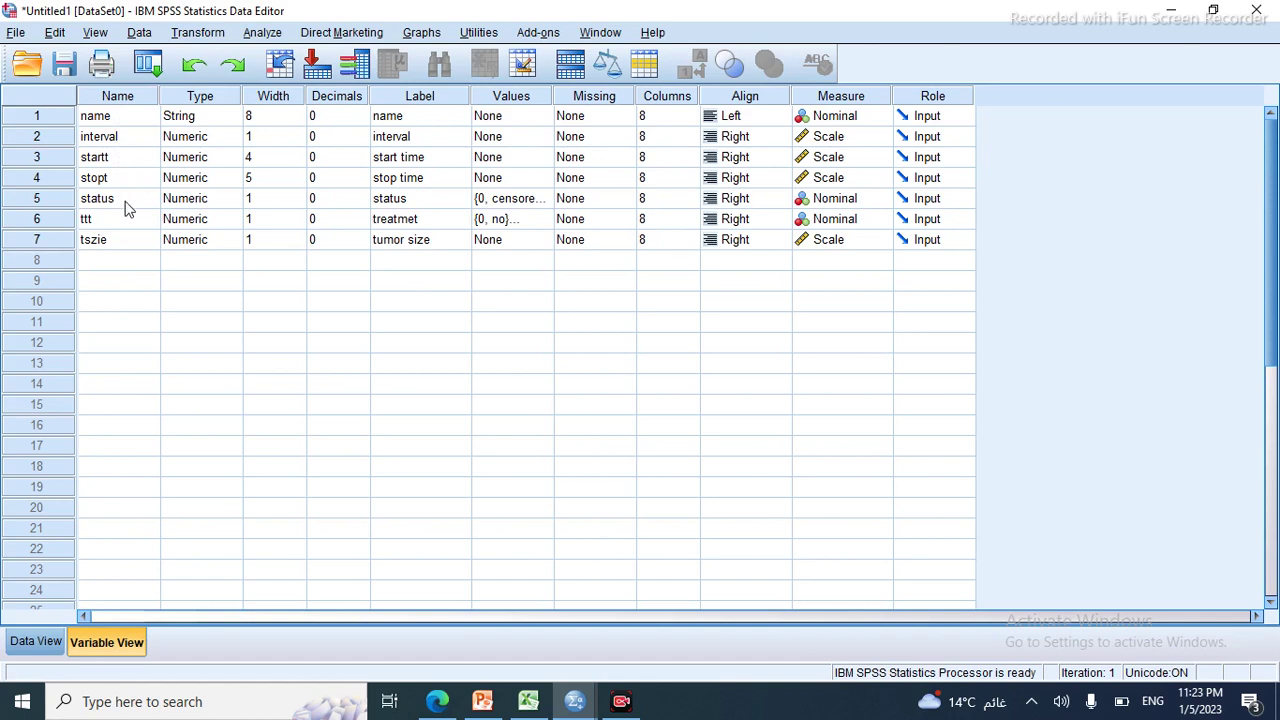
Review the value labels defined for the status and ttt variables, leaving them as they are.
click(521, 200)
click(541, 199)
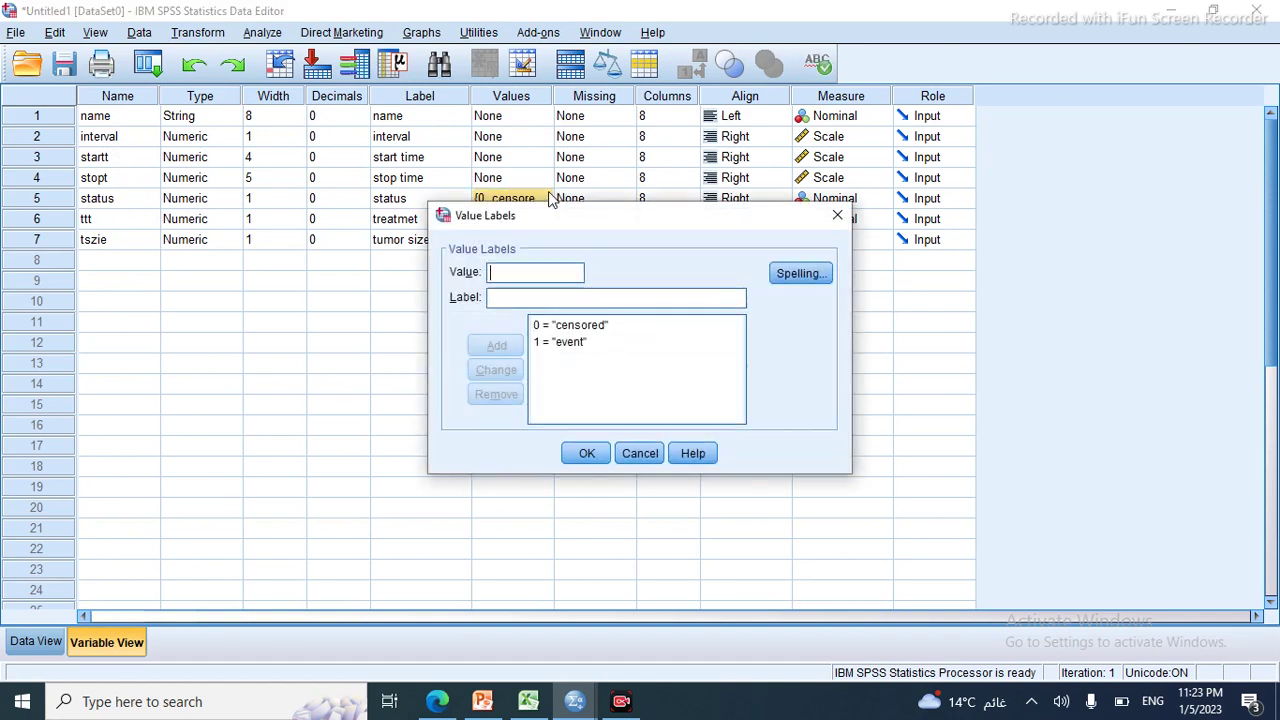
click(587, 454)
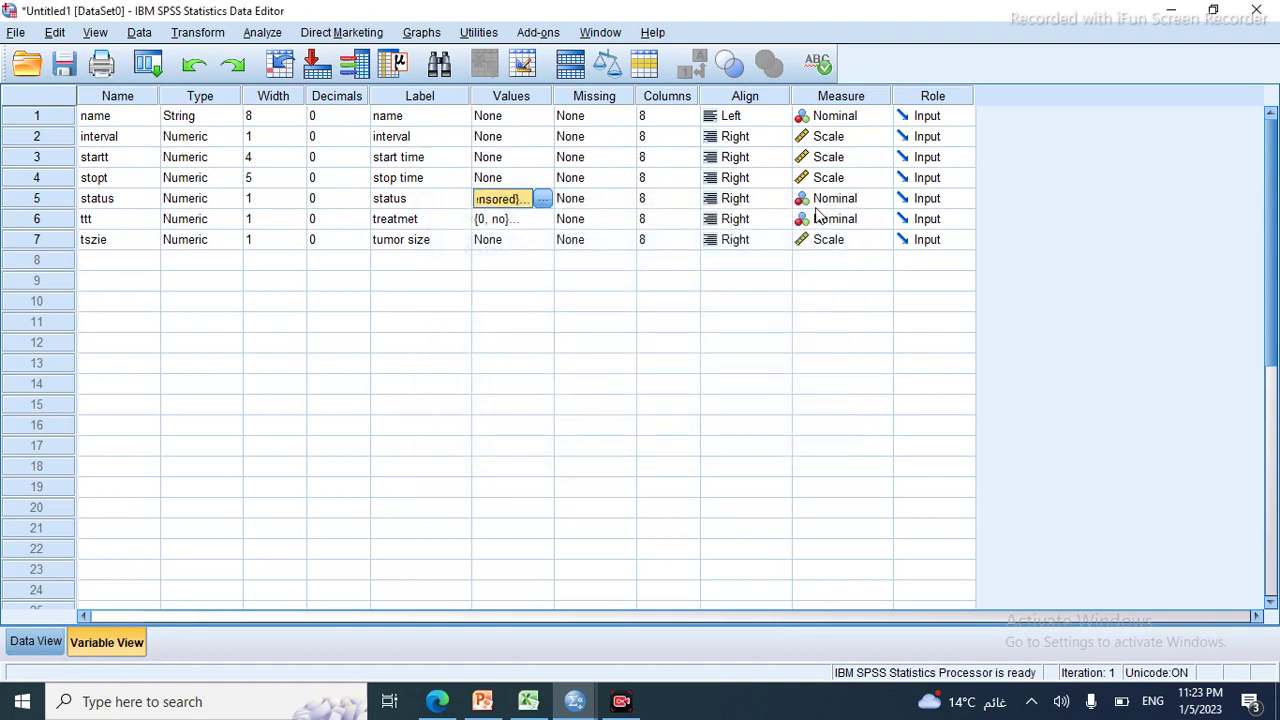
click(106, 225)
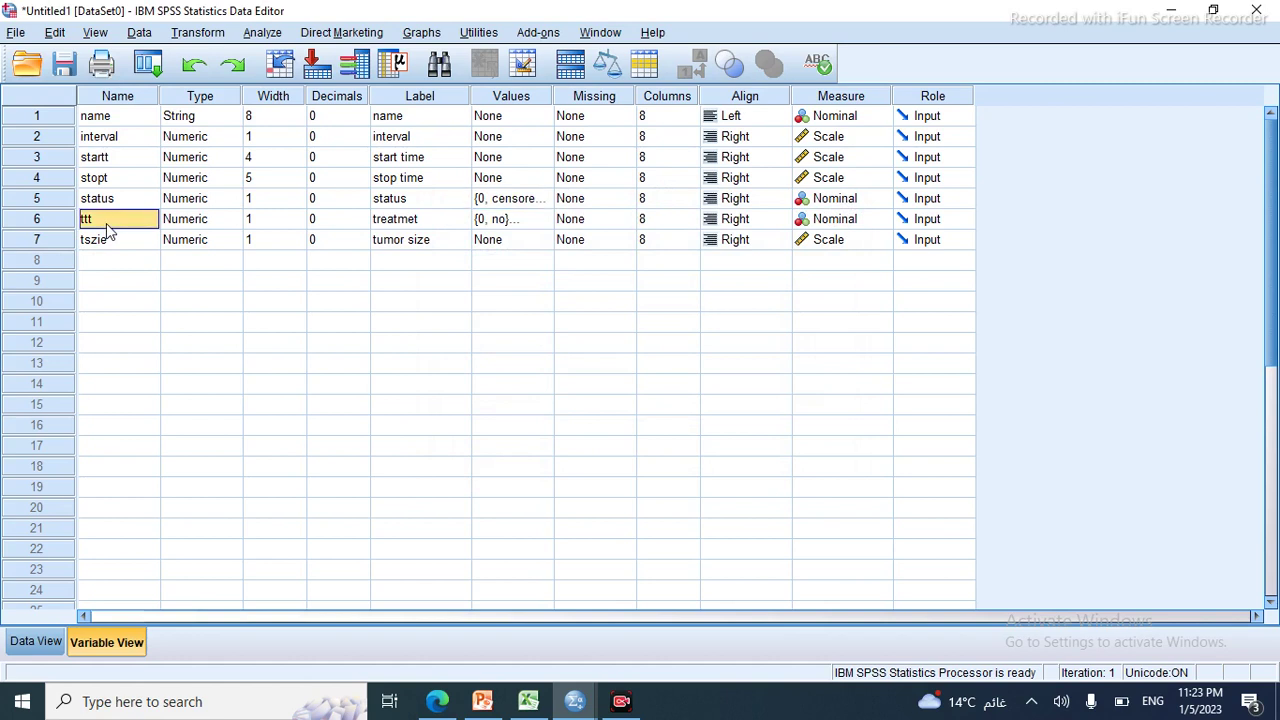
double_click(540, 226)
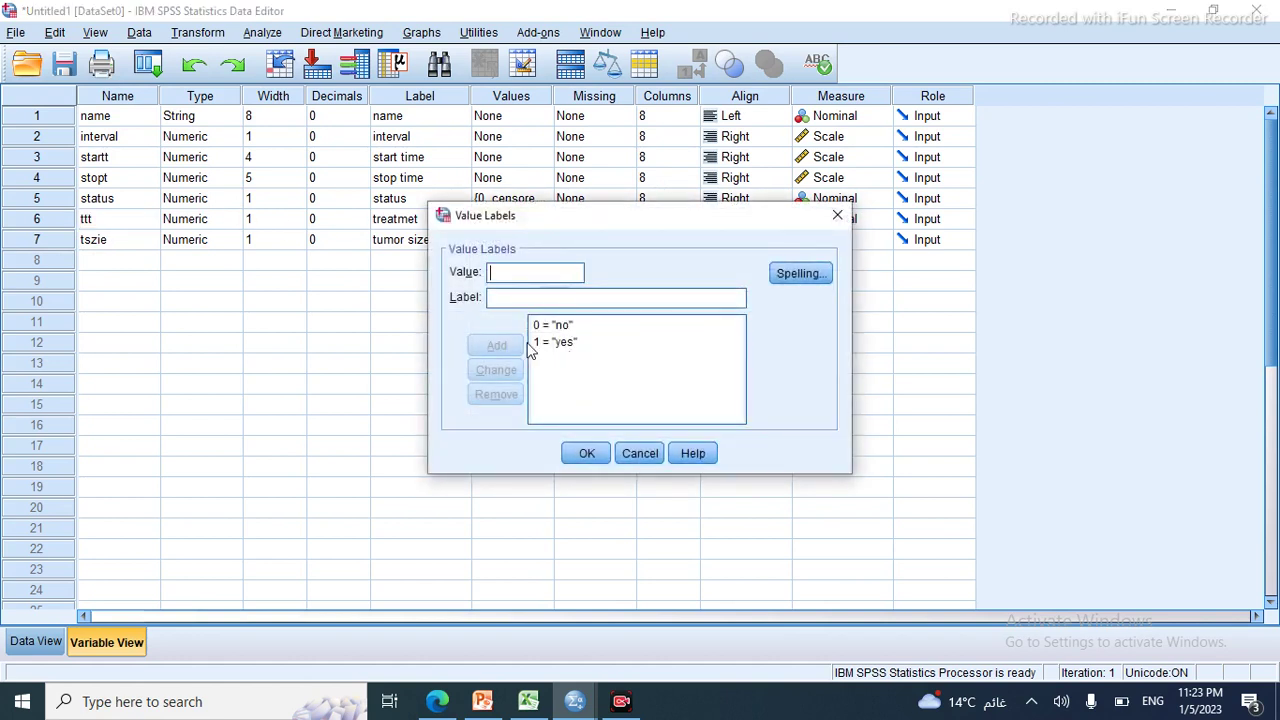
click(586, 455)
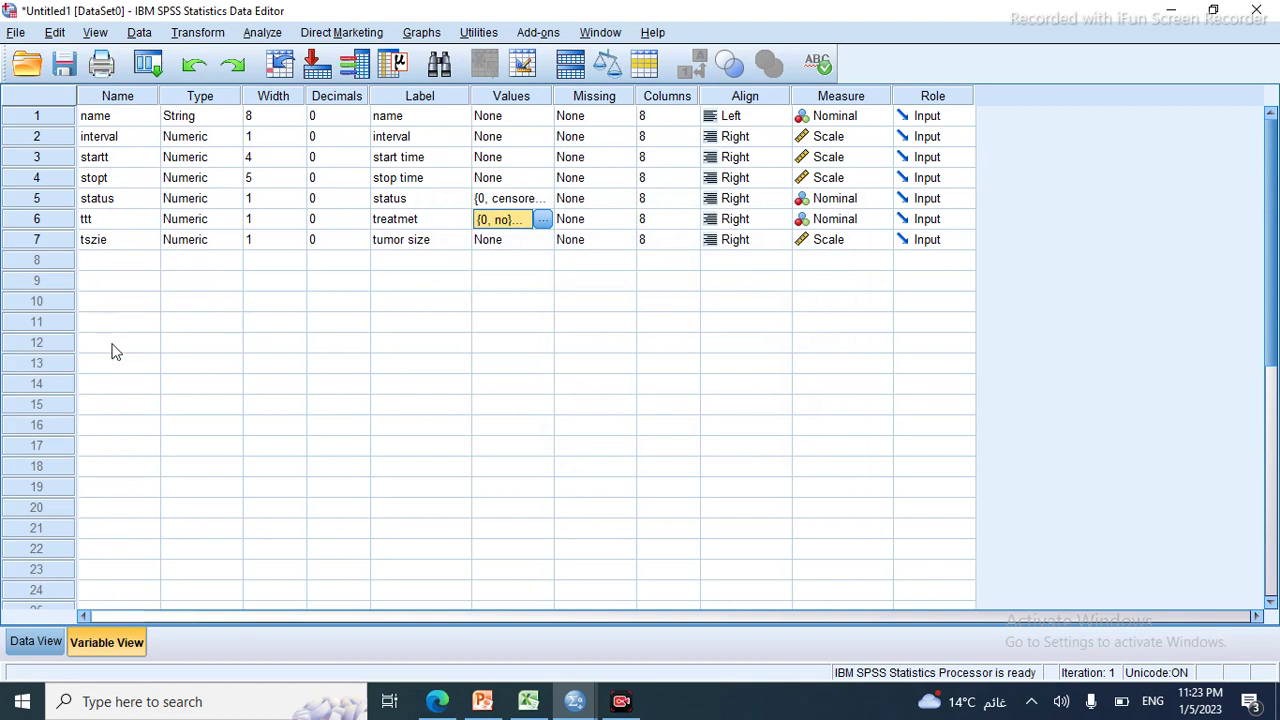
Return to the data values, open a Cox Regression analysis and reset its earlier settings.
click(42, 645)
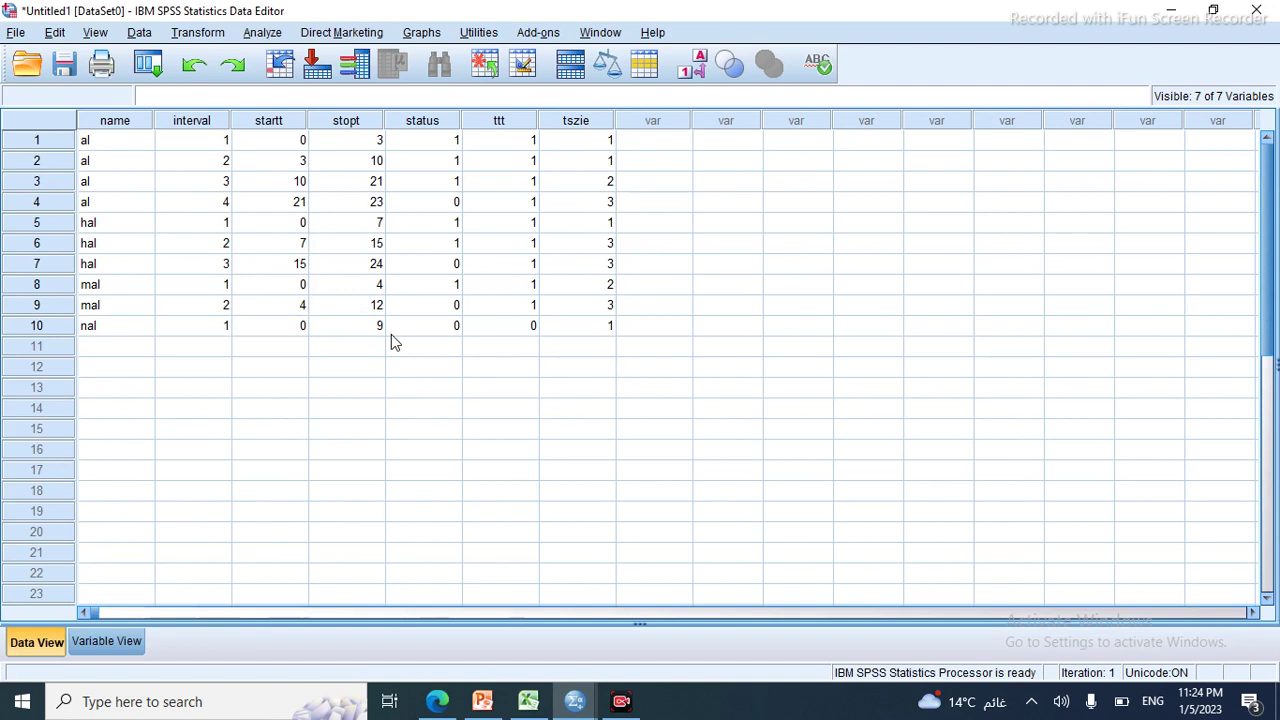
click(271, 40)
mouse_move(379, 412)
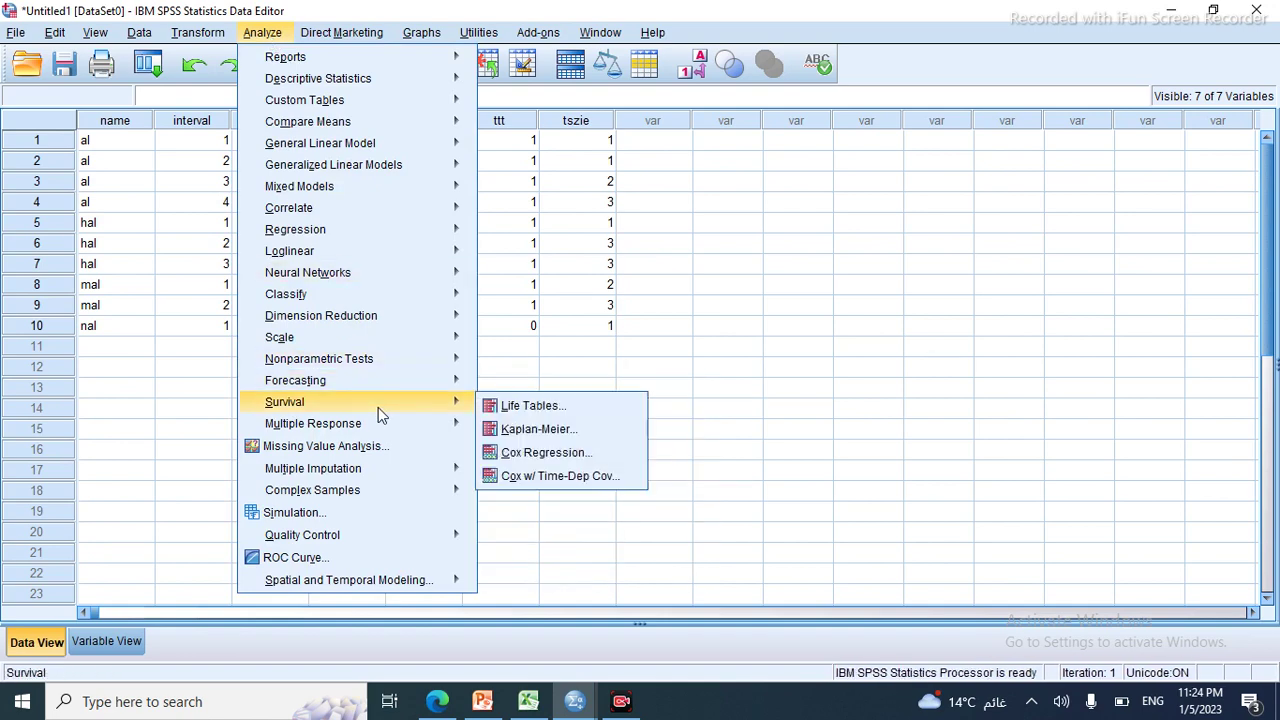
click(556, 454)
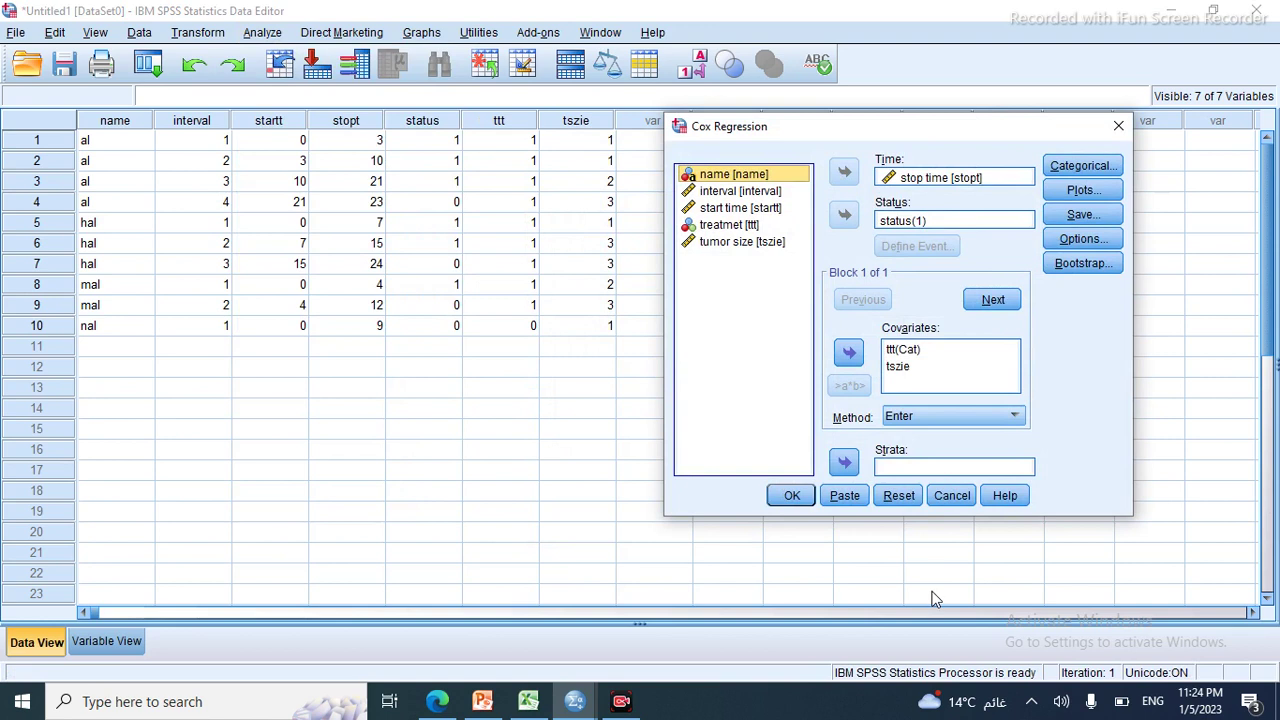
click(899, 496)
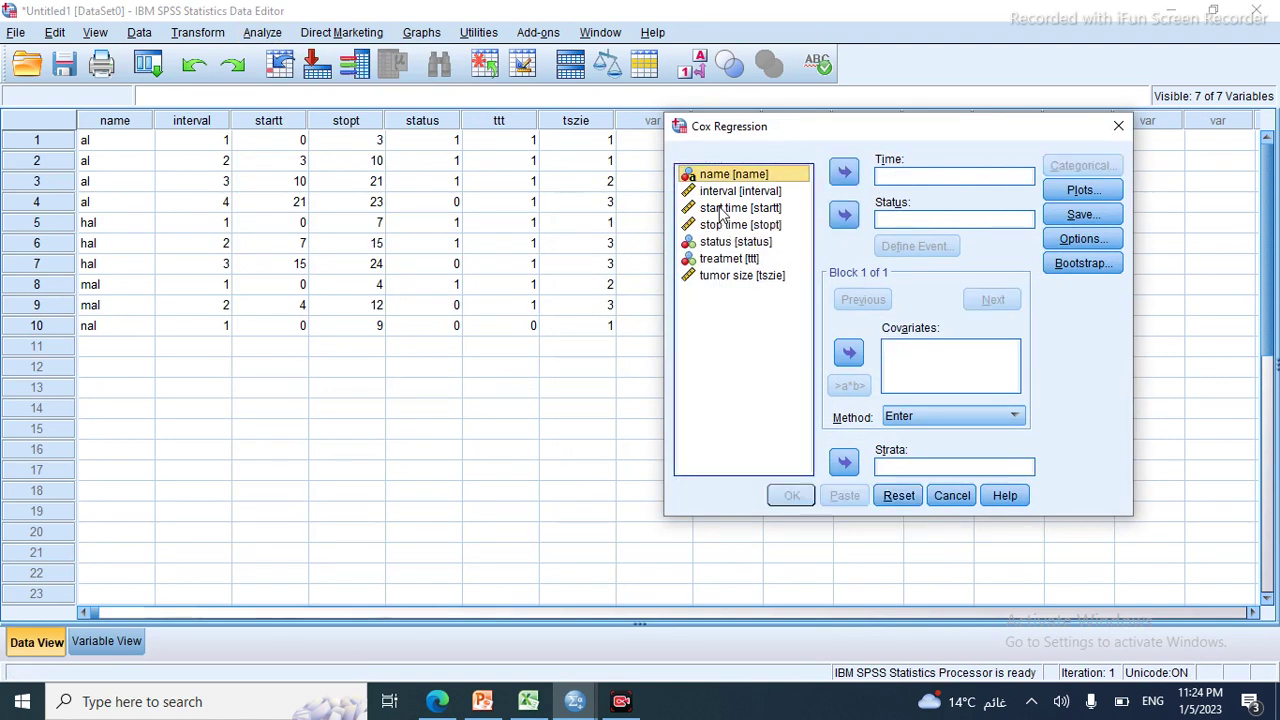
Assign stop time [stopt] as the time variable and status as the status variable of the Cox regression.
click(750, 226)
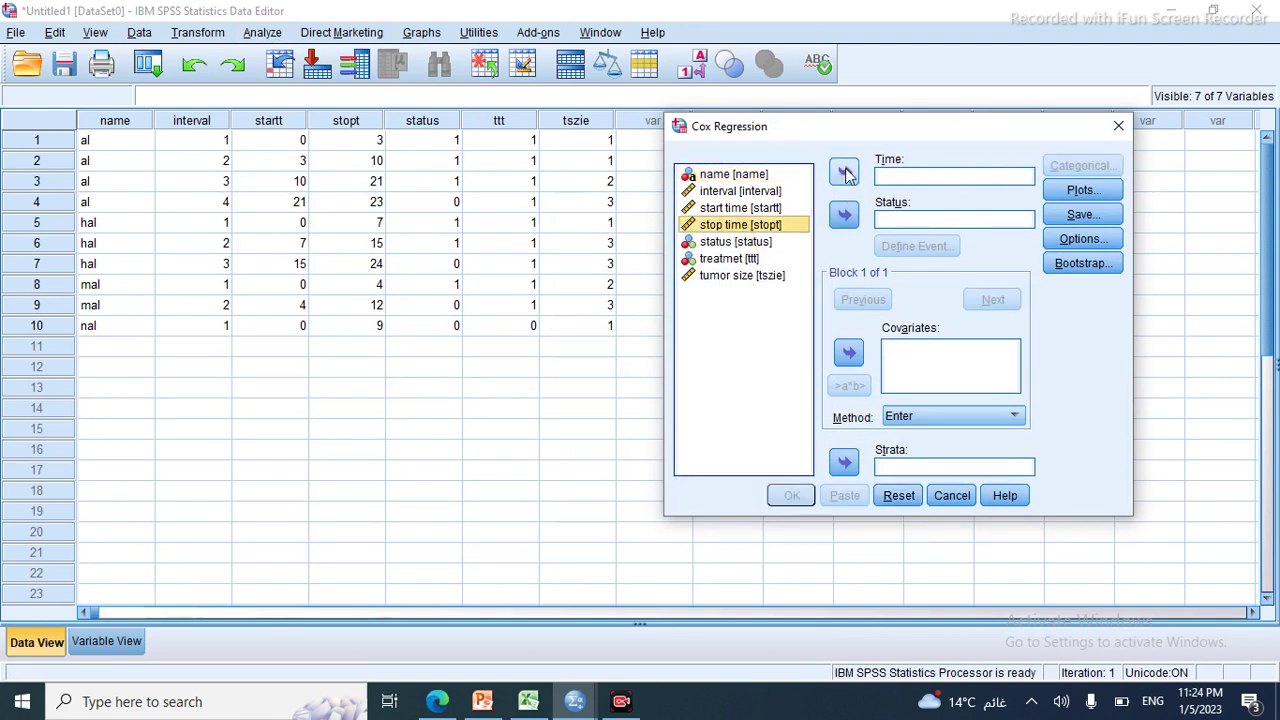
click(845, 174)
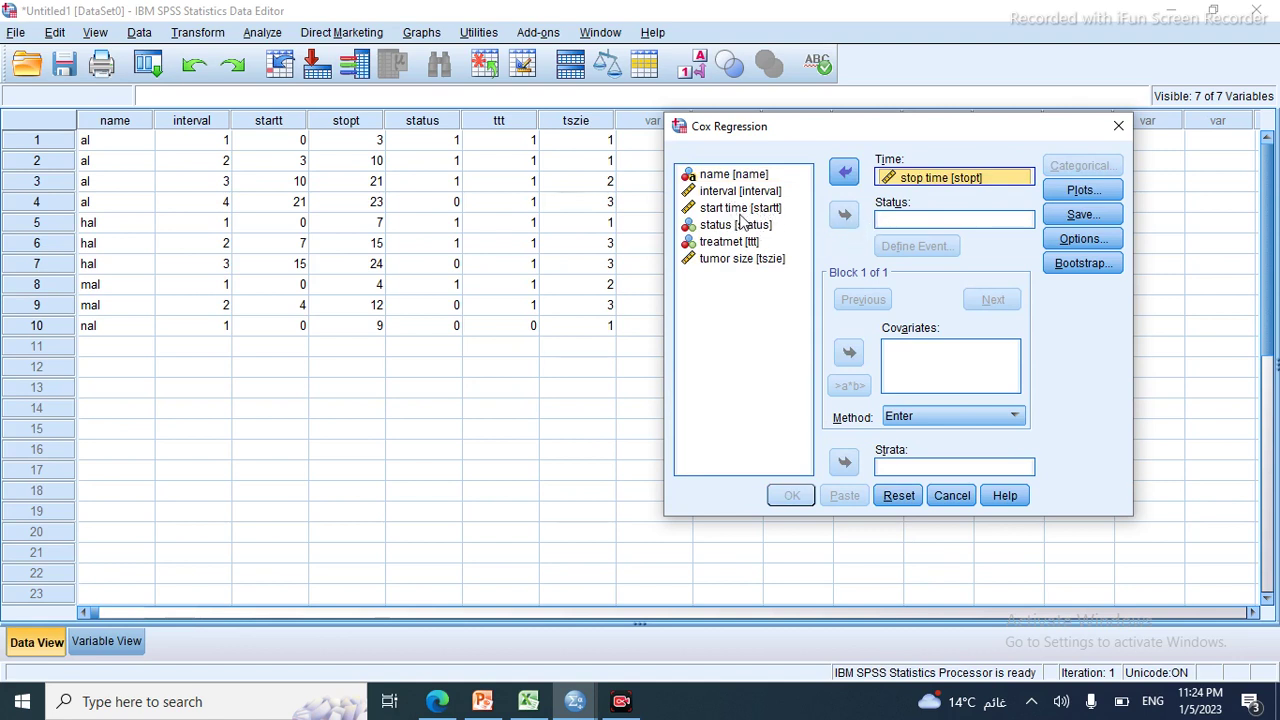
click(745, 226)
click(845, 217)
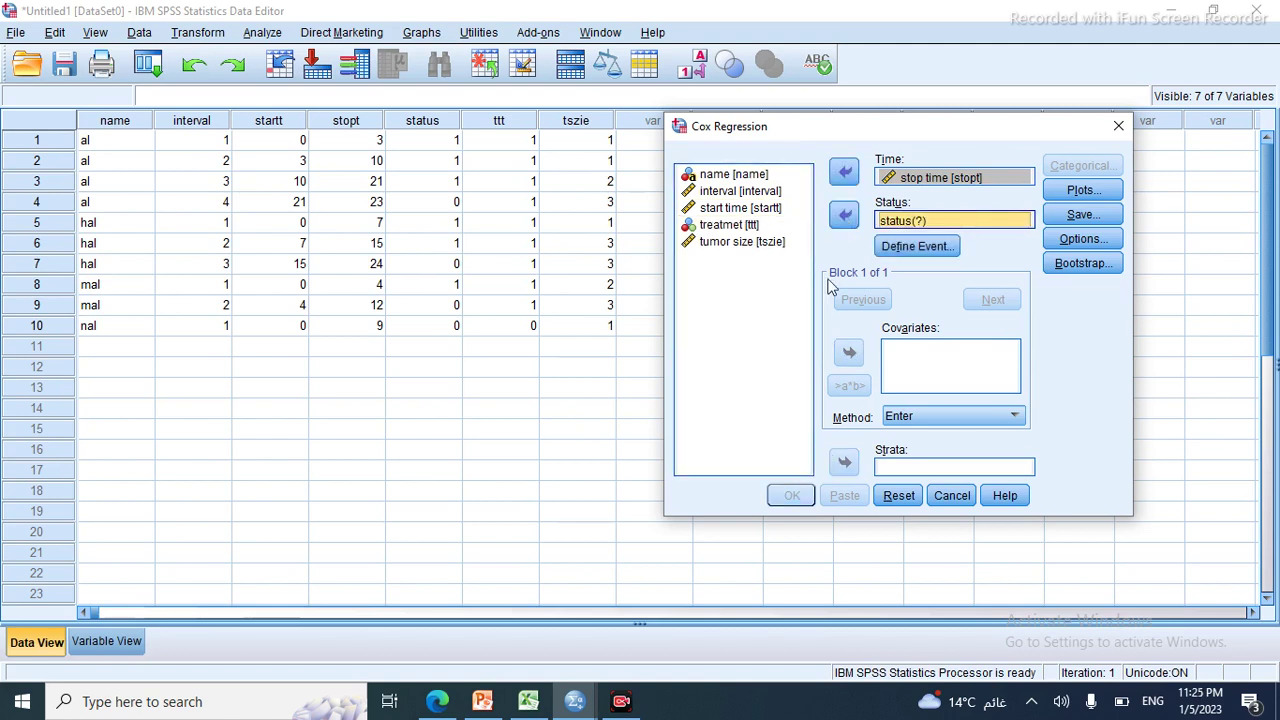
Add treatmet [ttt] and tumor size [tszie] together as covariates in the first block.
click(731, 226)
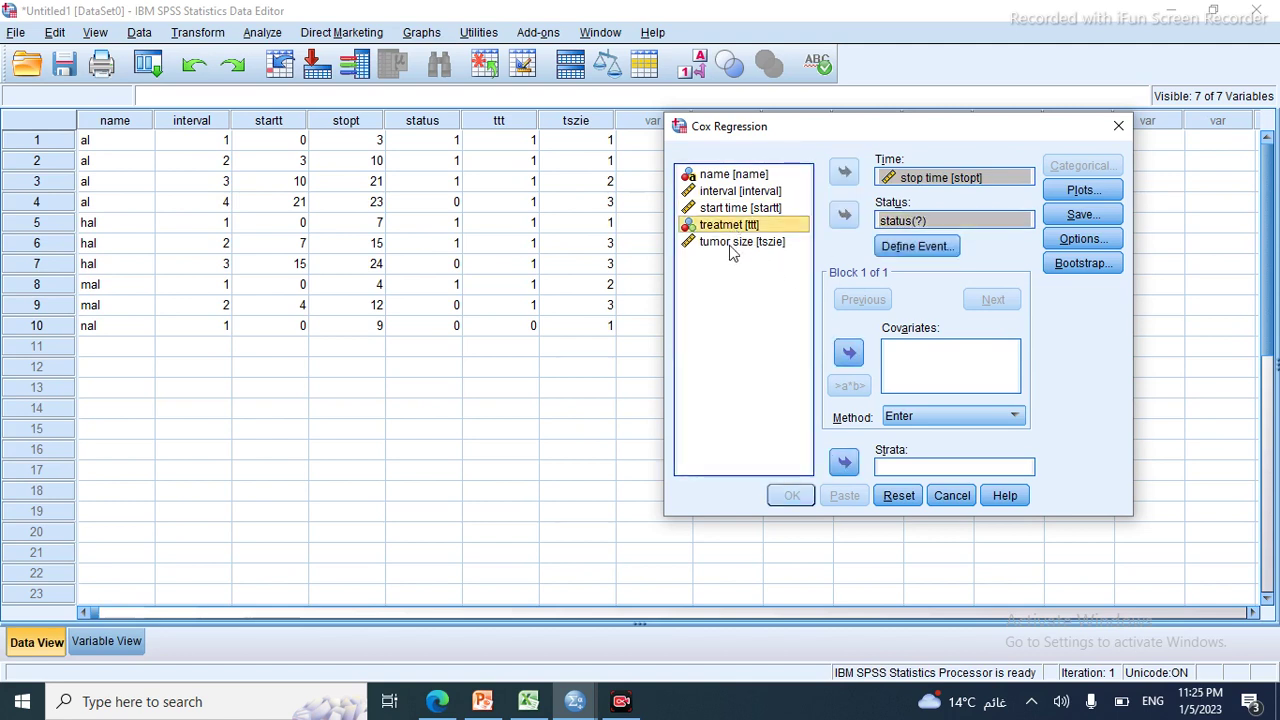
ctrl+click(731, 245)
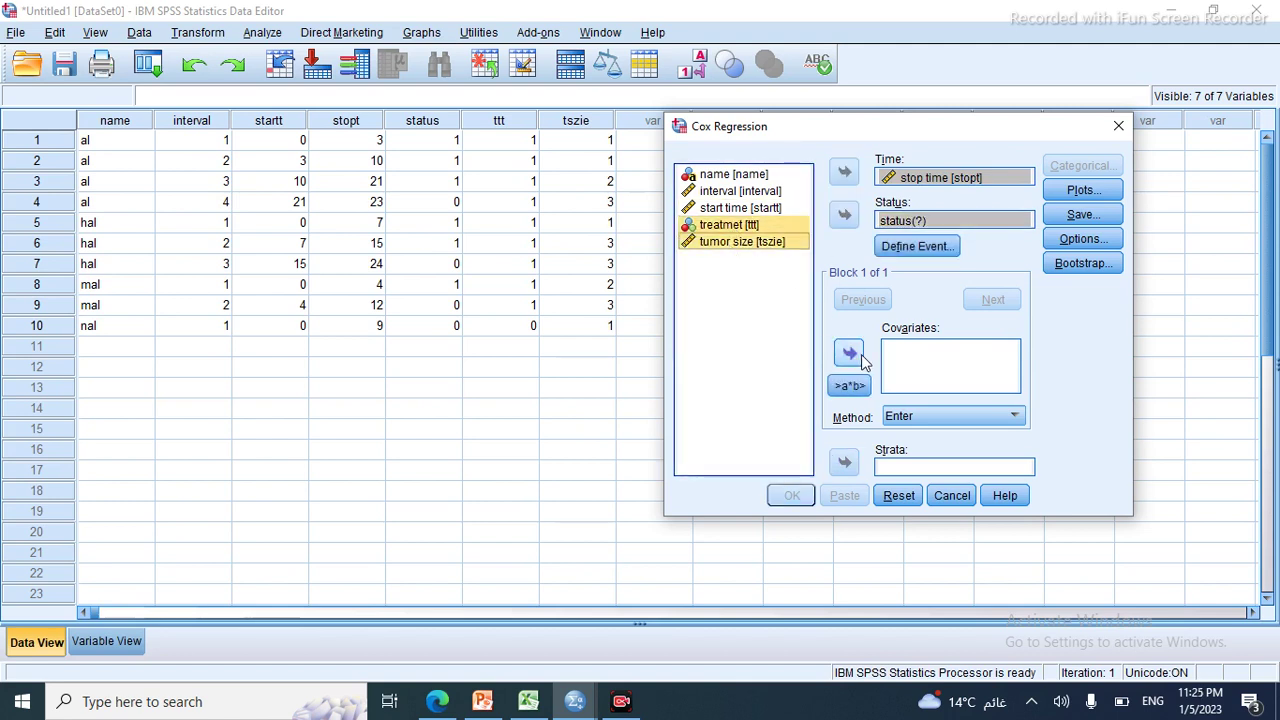
click(849, 354)
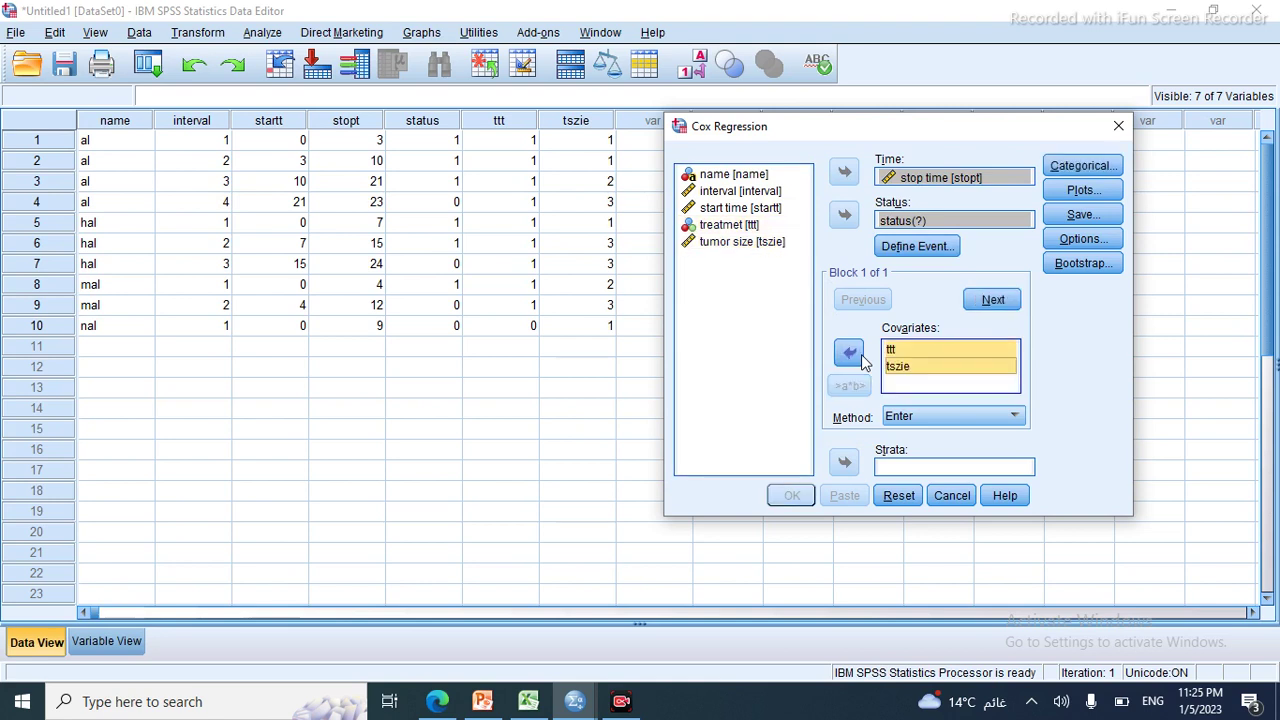
Define the event for the status variable as the single value 1.
click(920, 247)
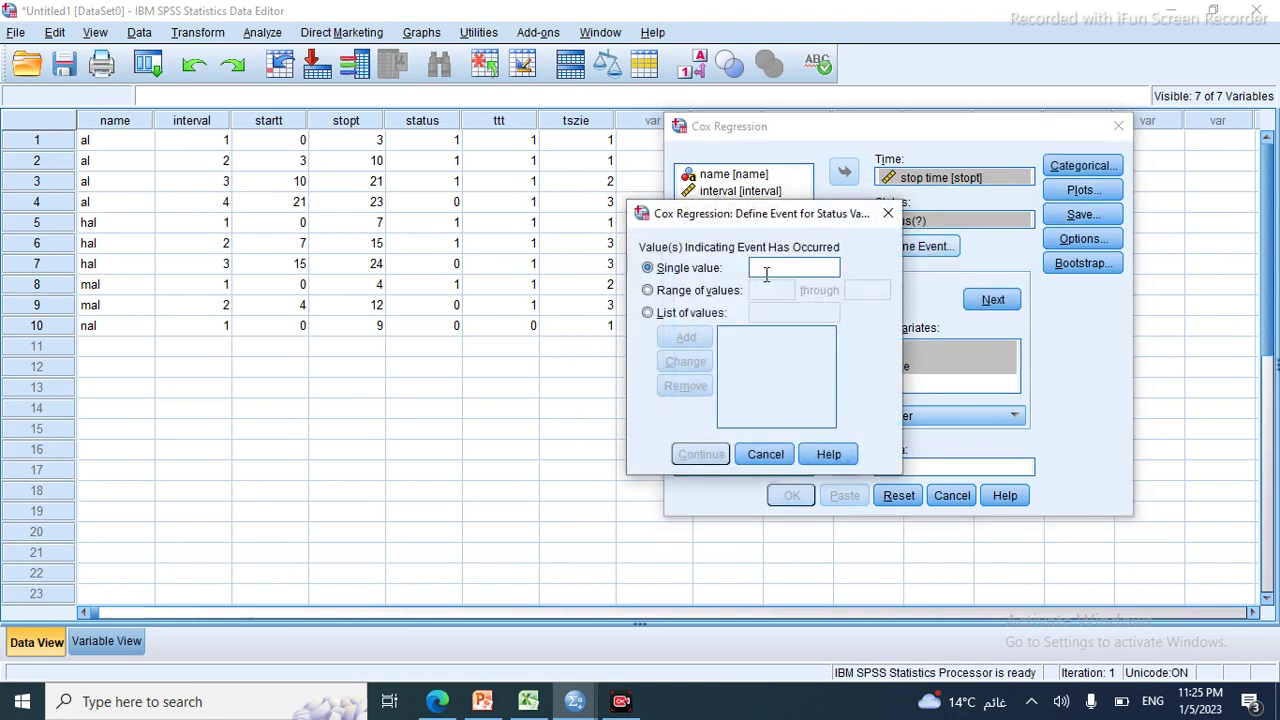
text(1)
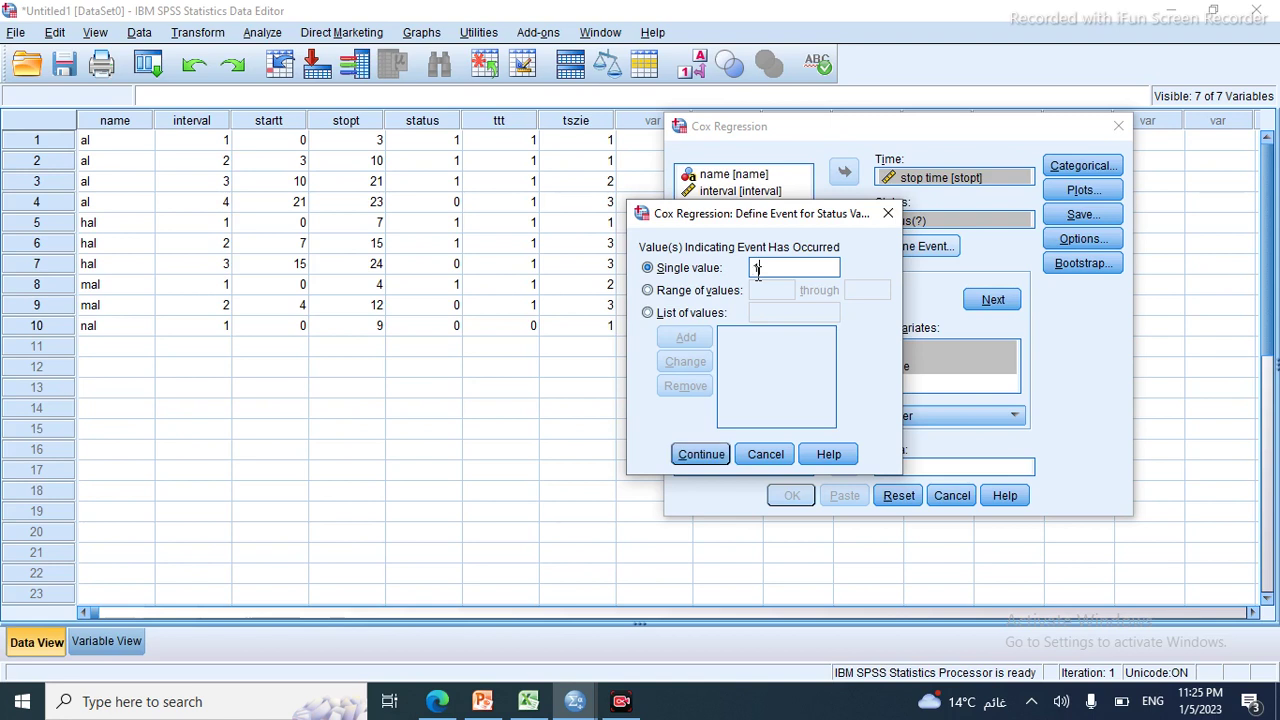
click(702, 454)
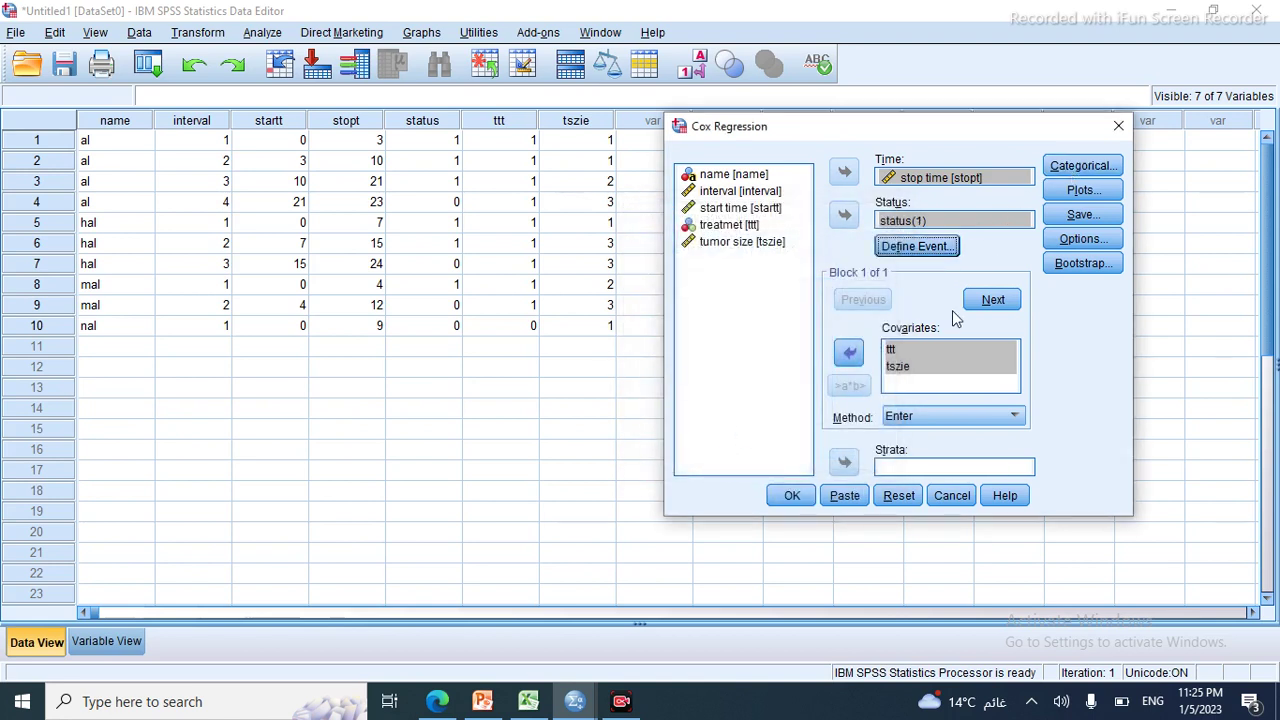
Define treatmet [ttt] as a categorical covariate, leaving tumor size continuous.
click(1082, 166)
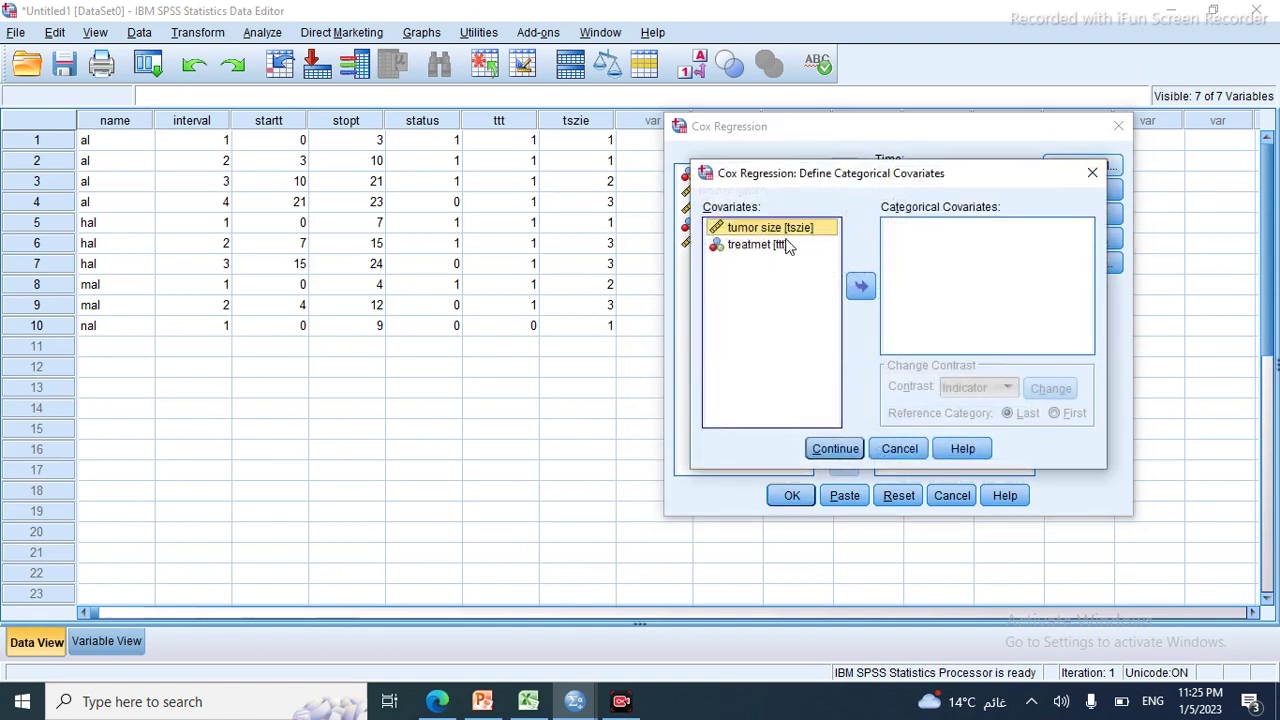
click(764, 244)
click(860, 286)
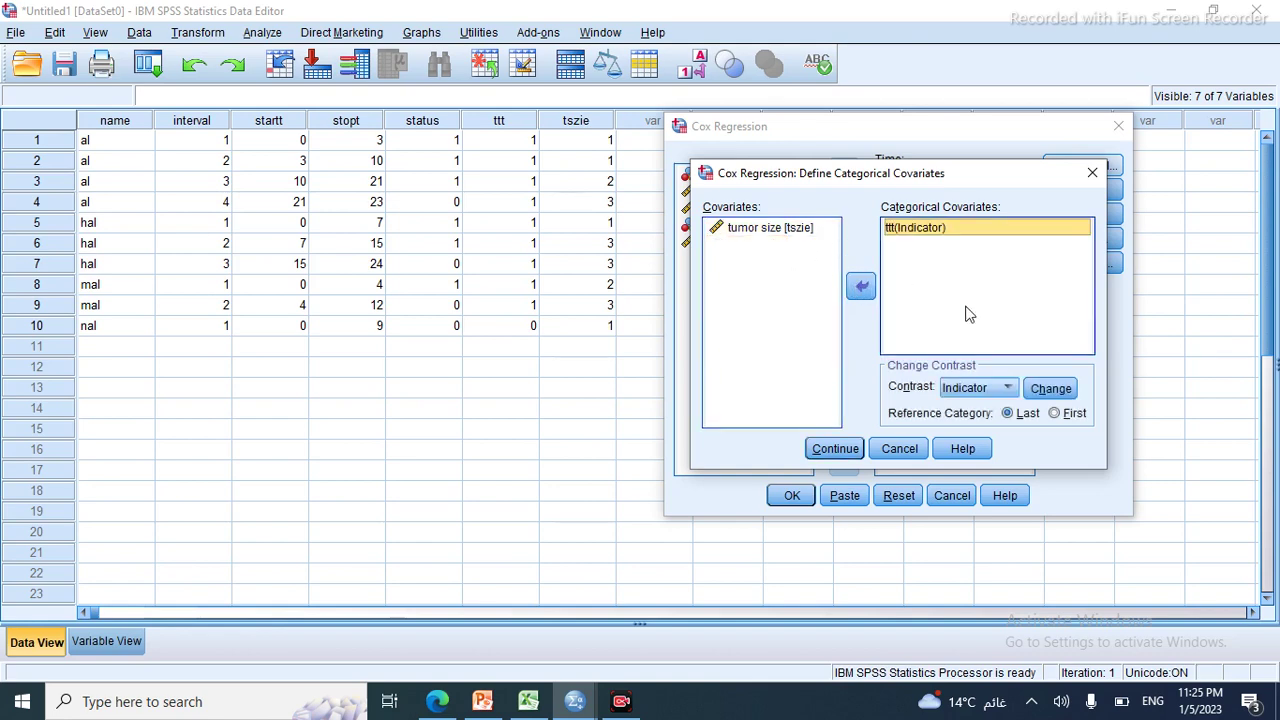
click(835, 449)
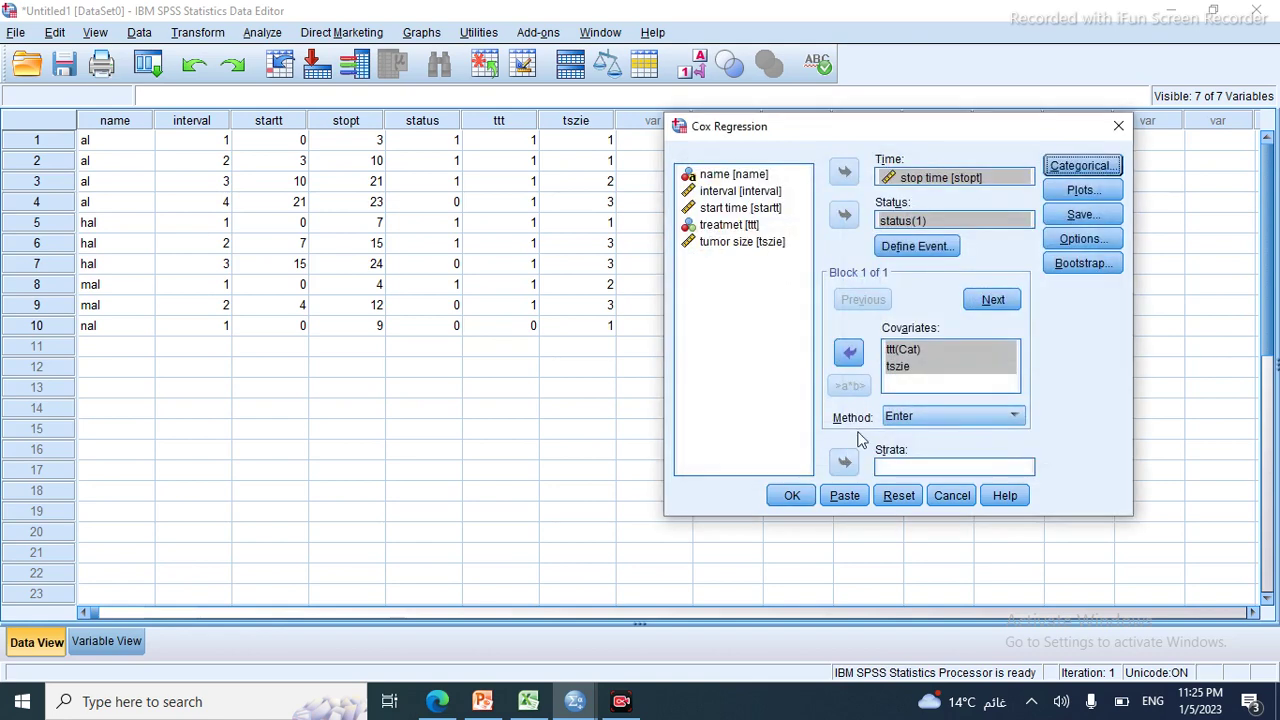
Request the Survival and Hazard plots for the Cox regression.
click(1073, 193)
click(632, 214)
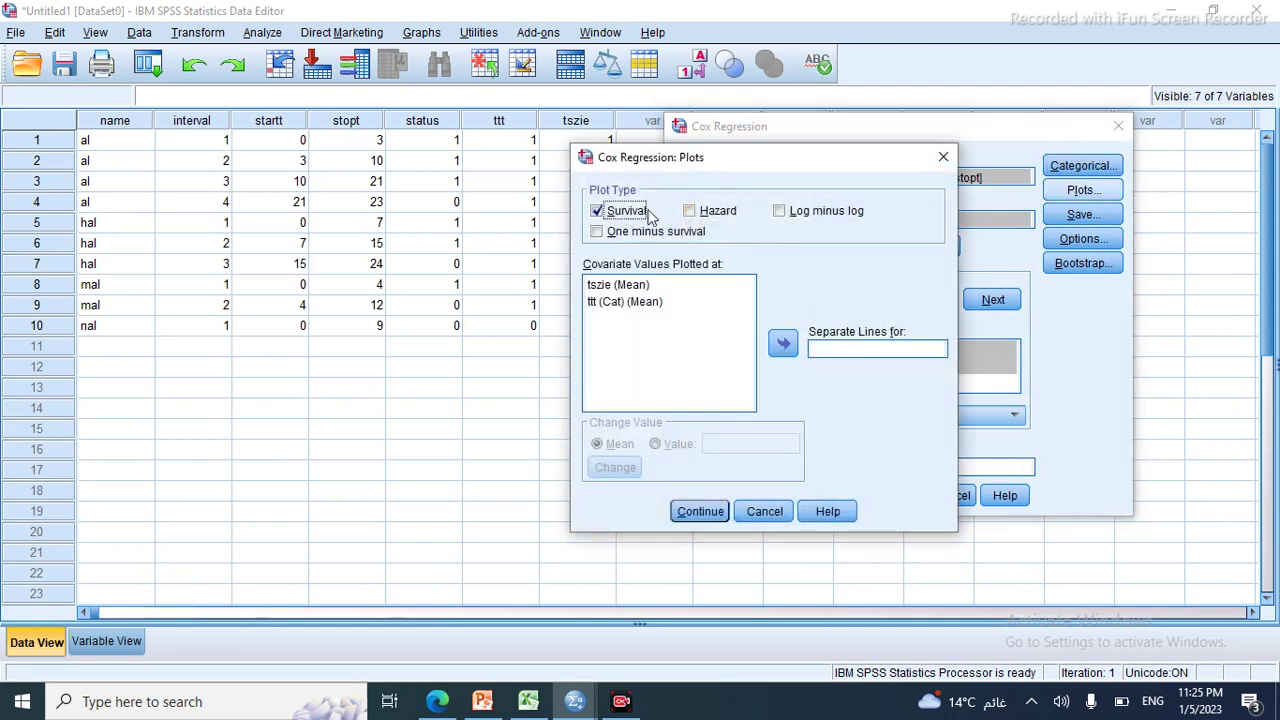
click(690, 212)
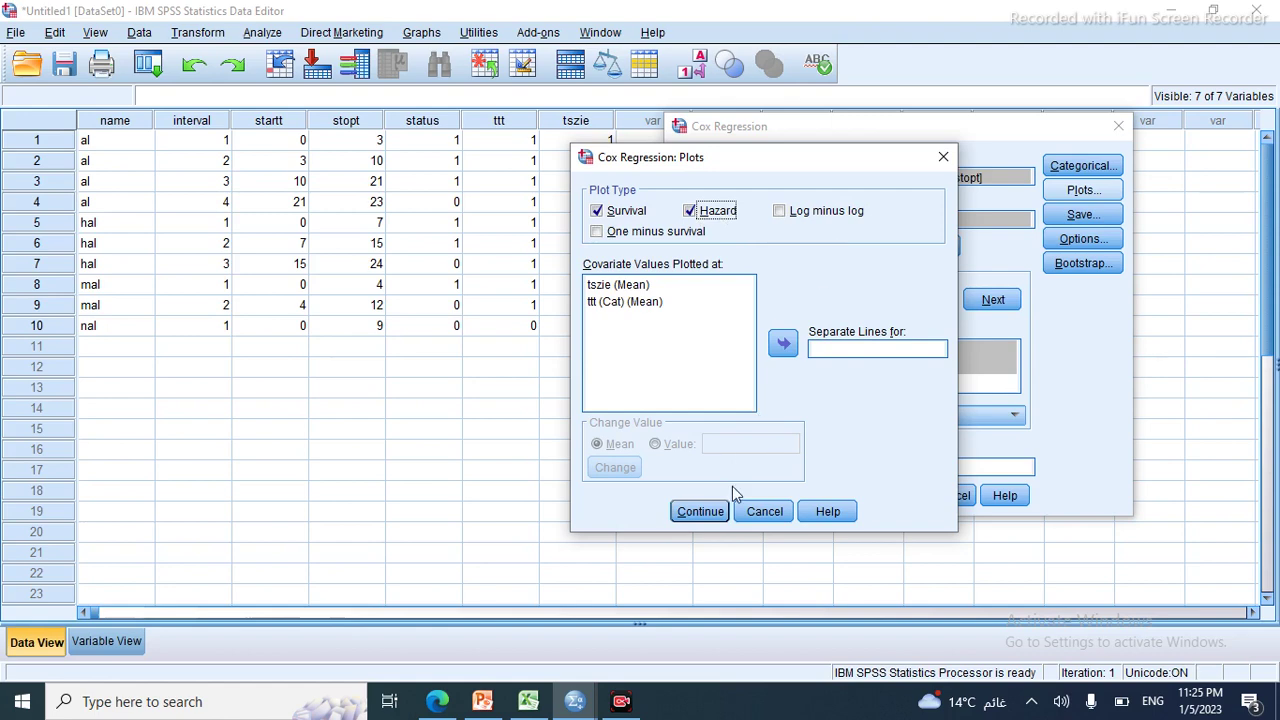
click(705, 512)
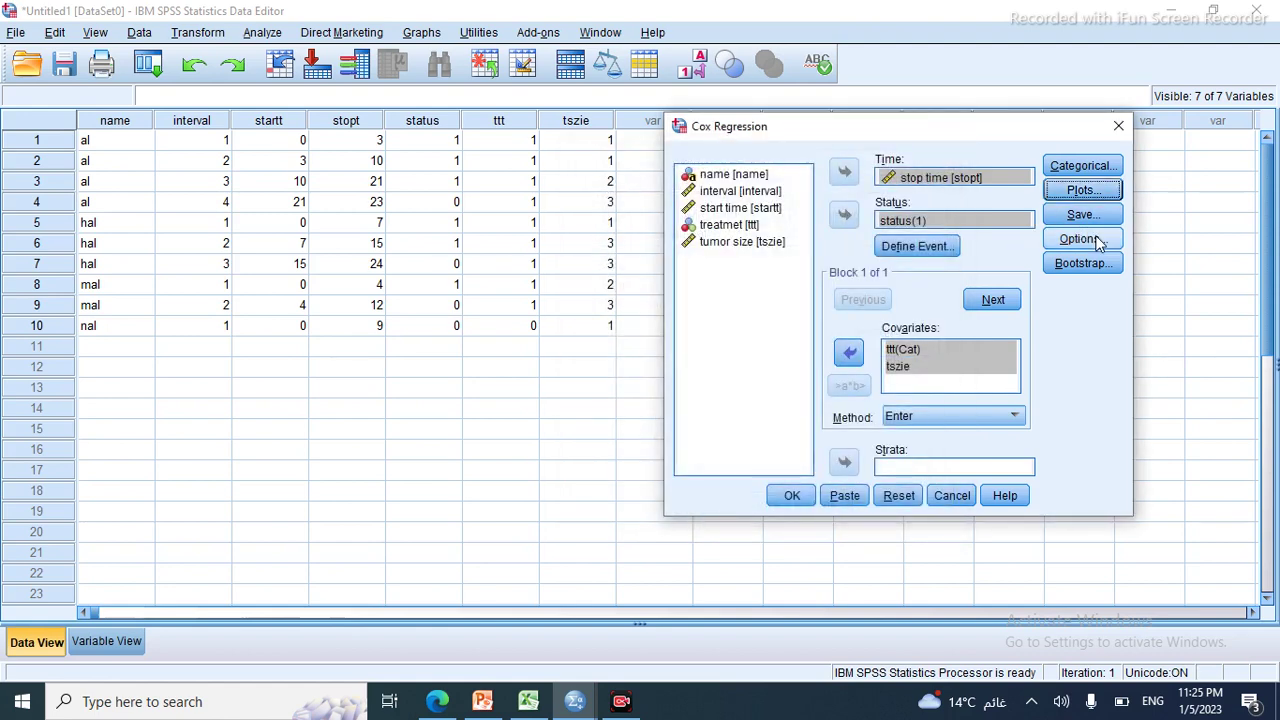
Include the 95% CI for exp(B) and the correlation of estimates, and run the Cox regression.
click(1088, 239)
click(768, 285)
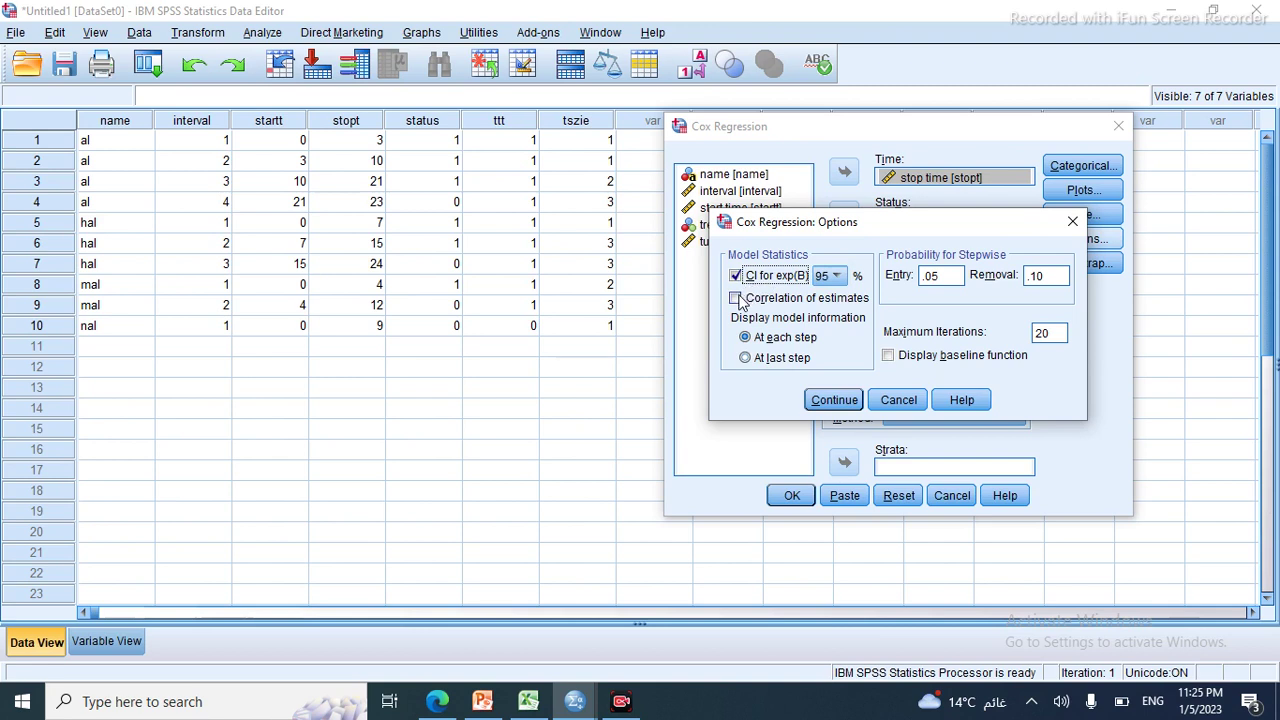
click(744, 306)
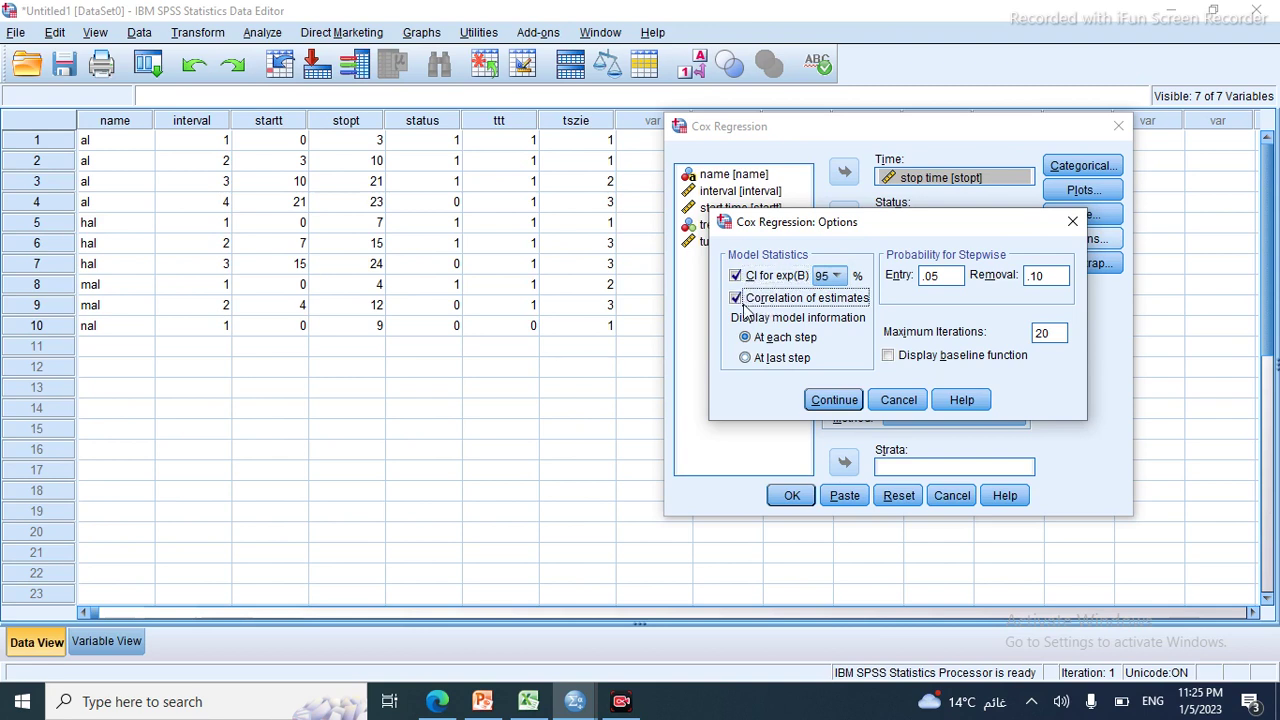
click(840, 400)
click(792, 496)
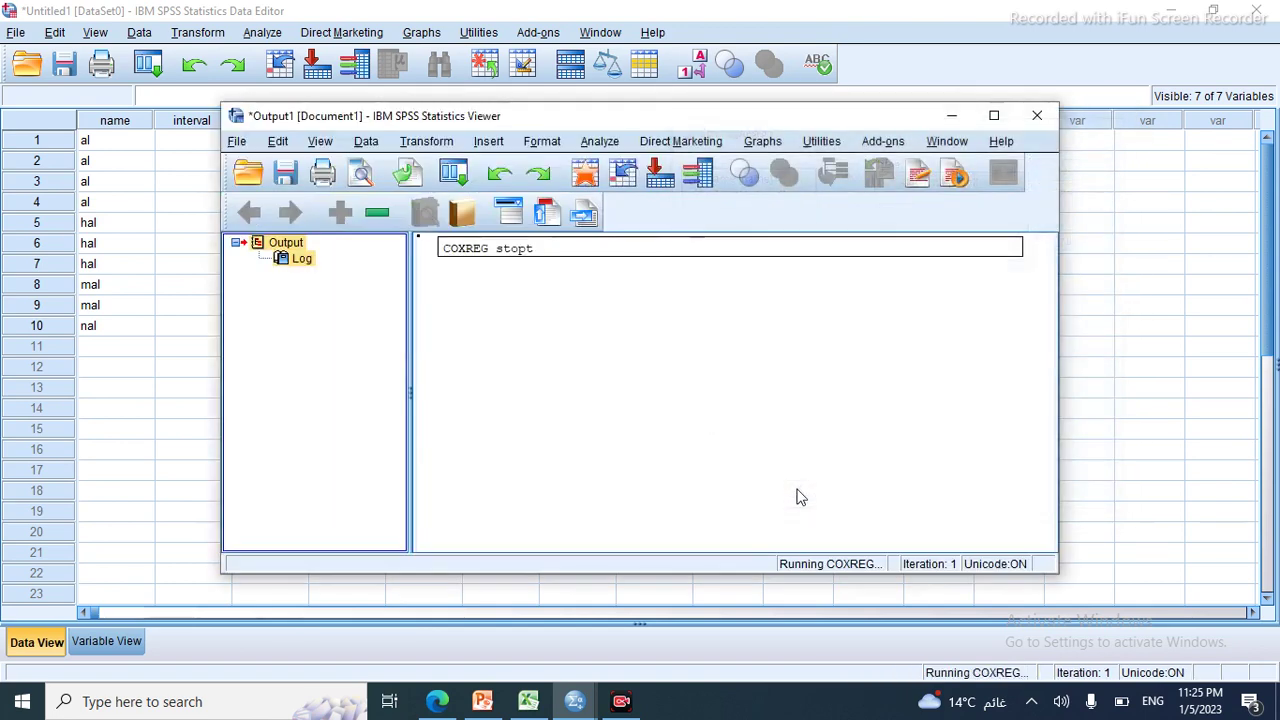
Maximize the output and examine the Cox regression tables, the survival function plot and the hazard function plot.
click(993, 115)
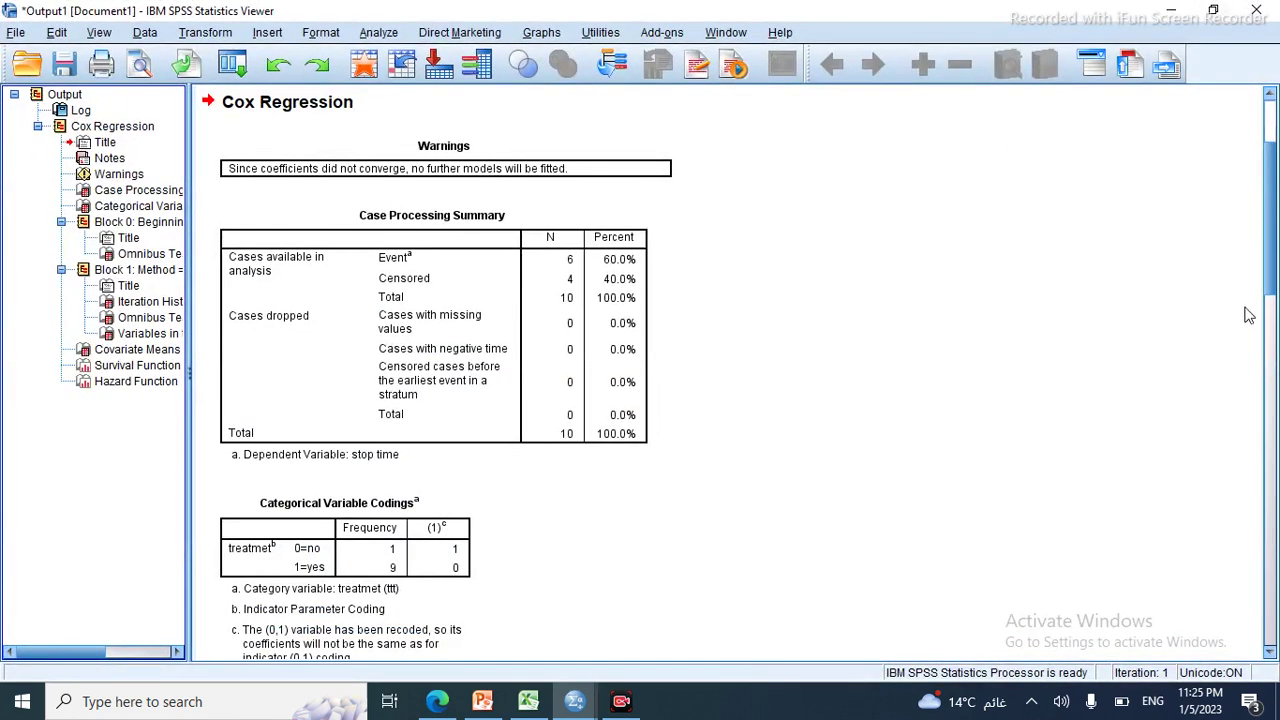
drag(1276, 236, 1277, 528)
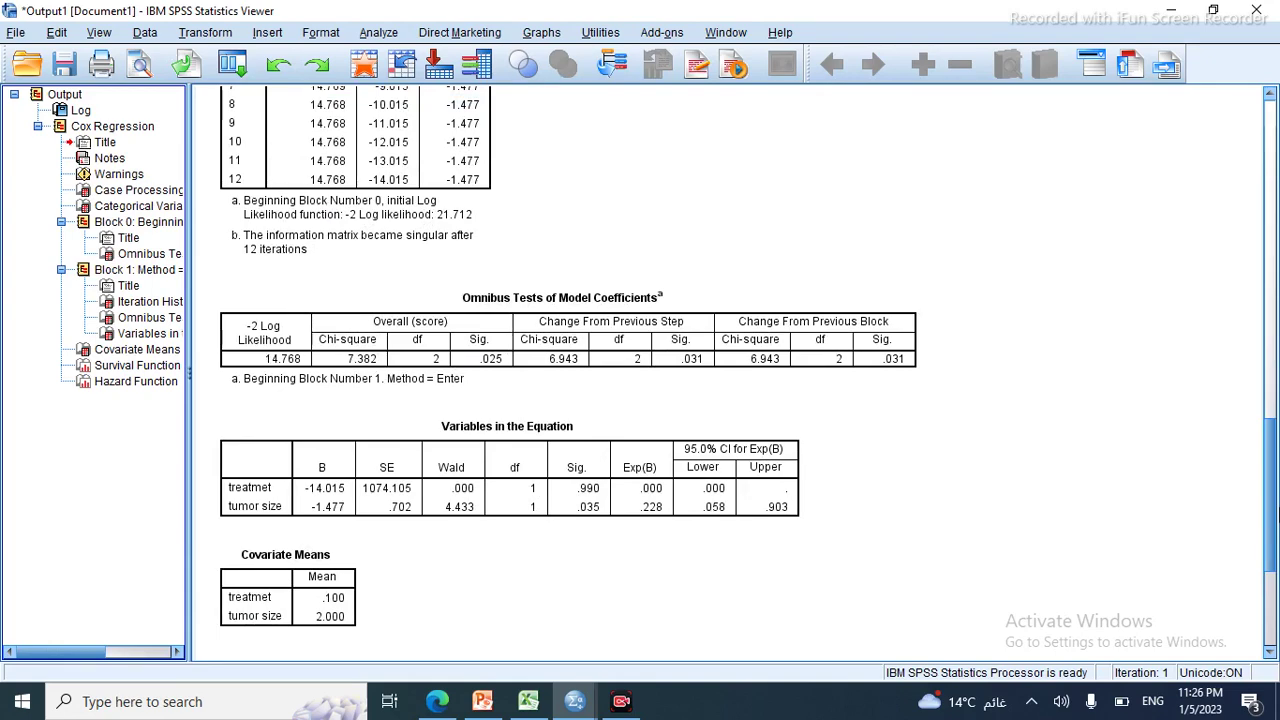
drag(1276, 510, 1274, 453)
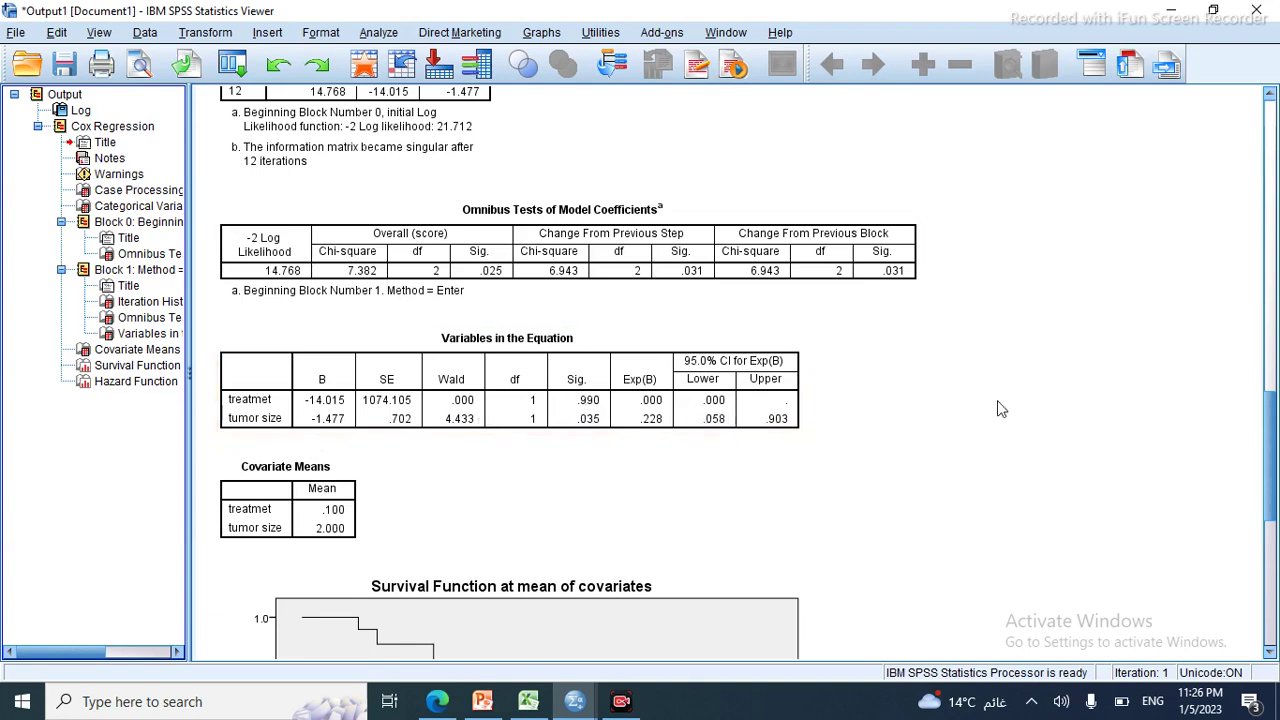
scroll(1274, 430, down, 10)
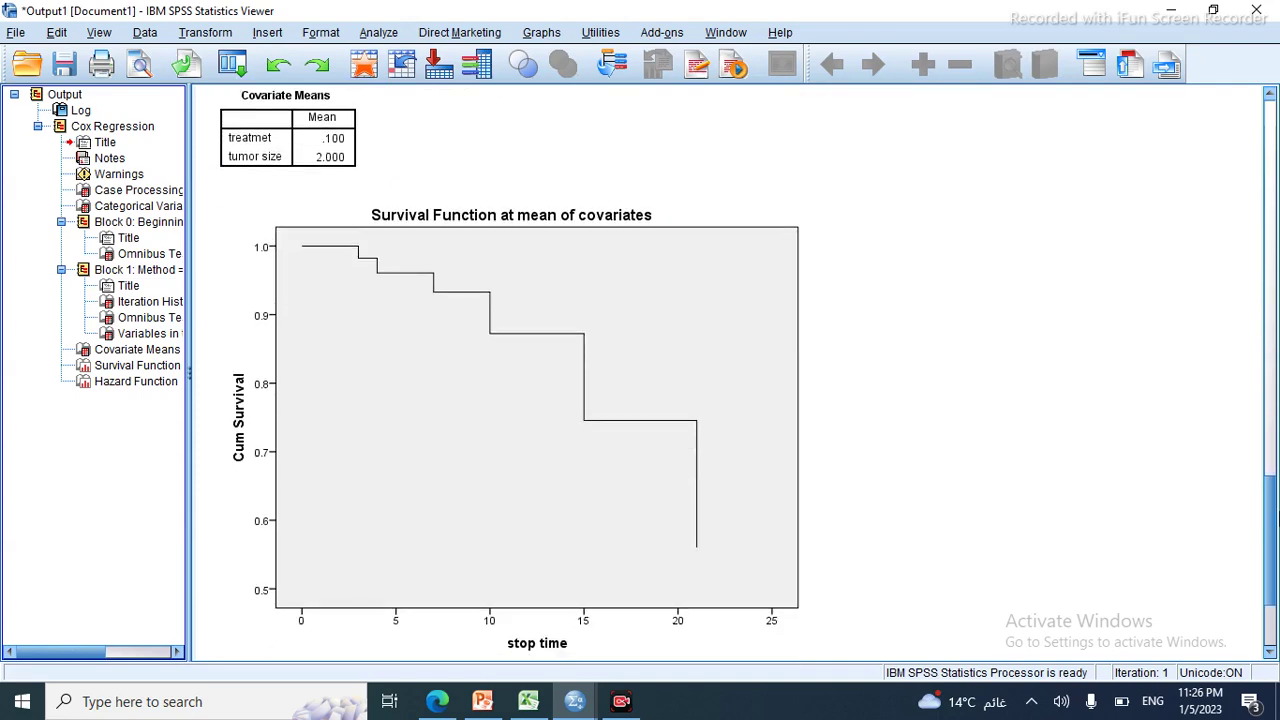
scroll(537, 370, down, 6)
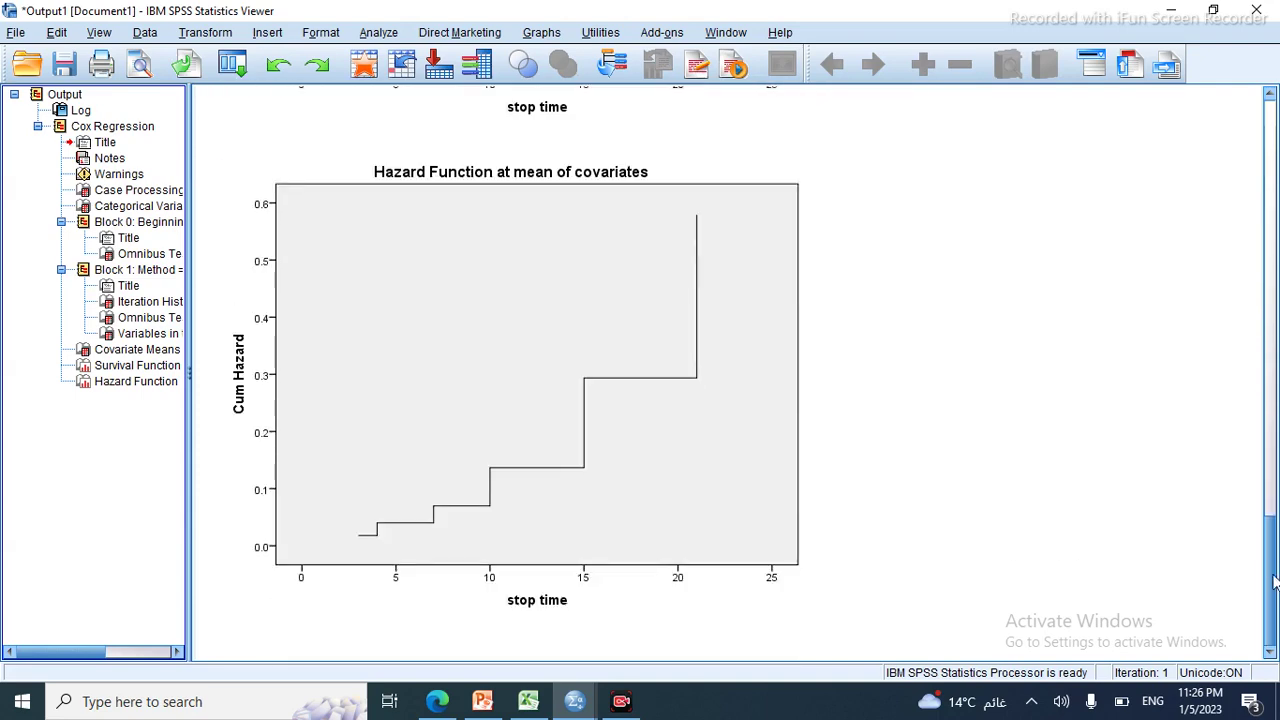
click(740, 612)
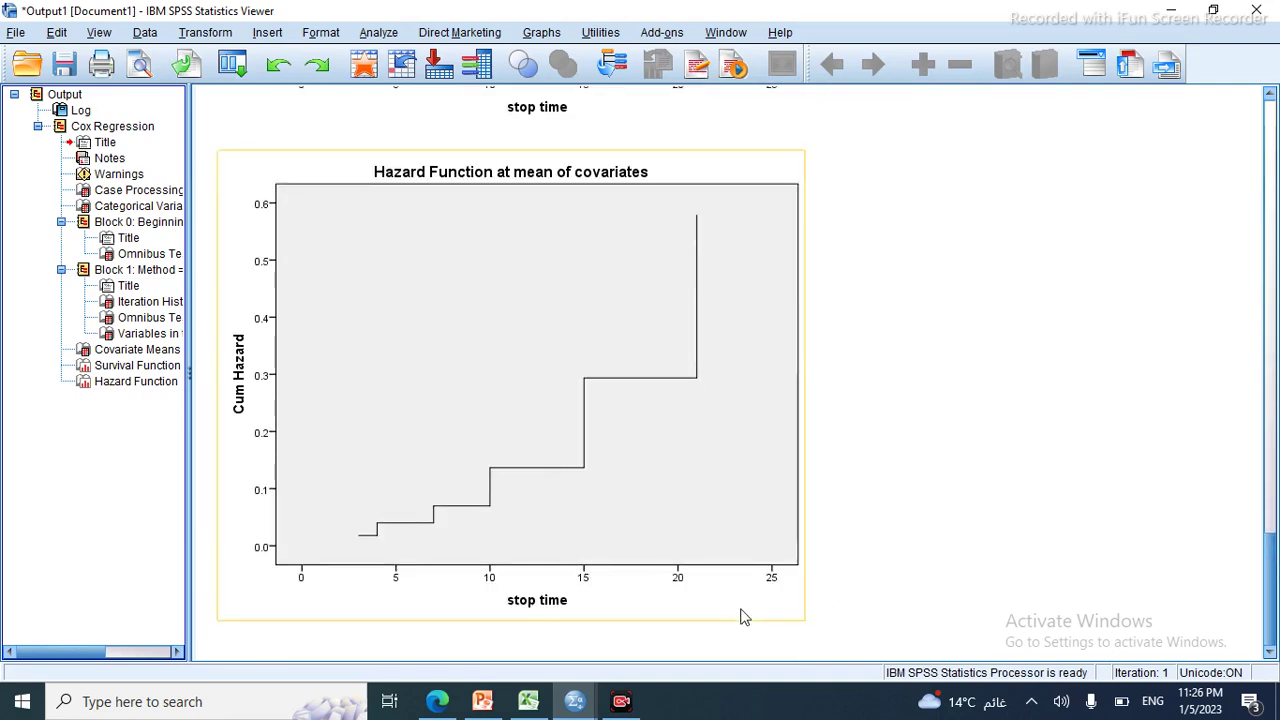
Switch to the Excel workbook, rename Sheet1 as CP, and open Sheet2.
click(528, 703)
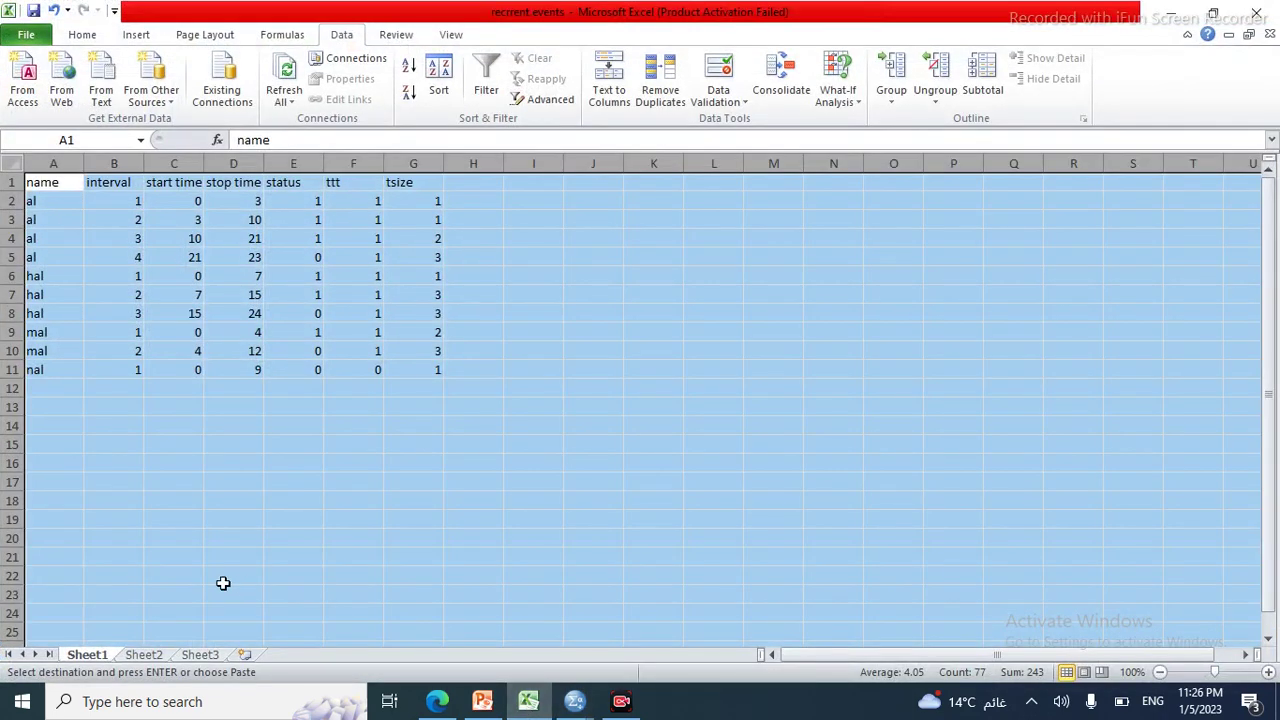
click(100, 658)
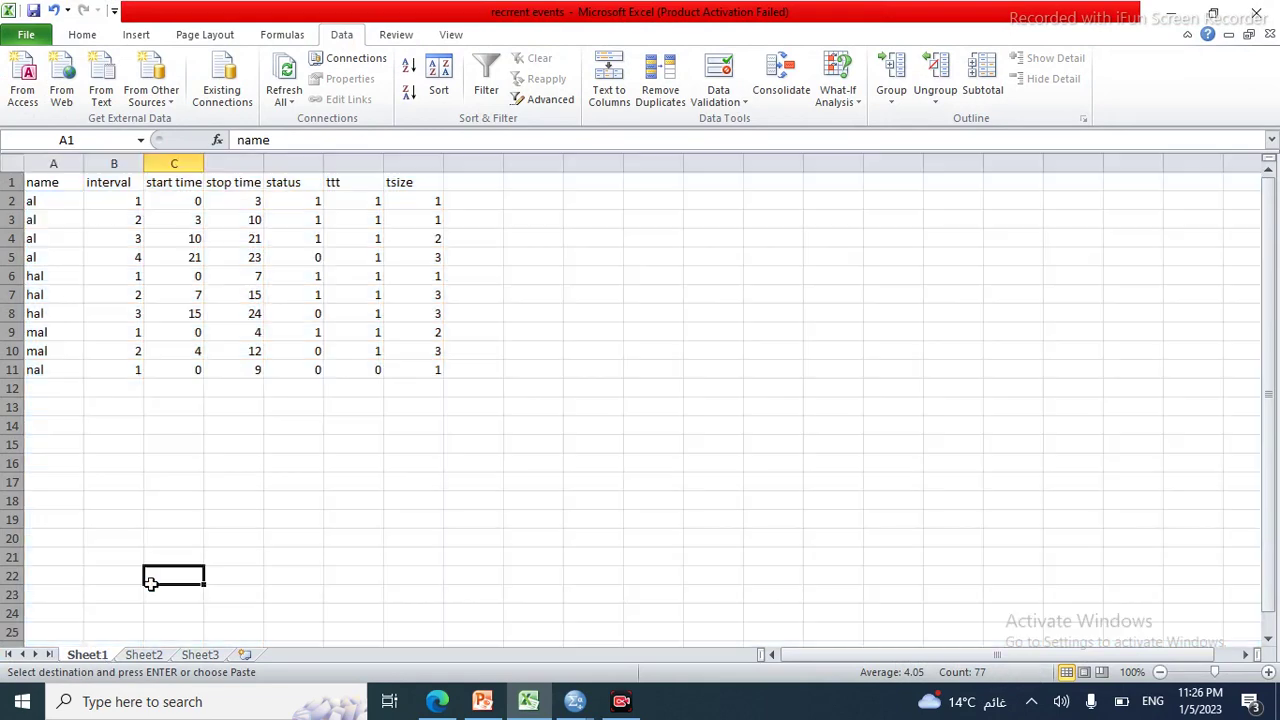
right_click(100, 663)
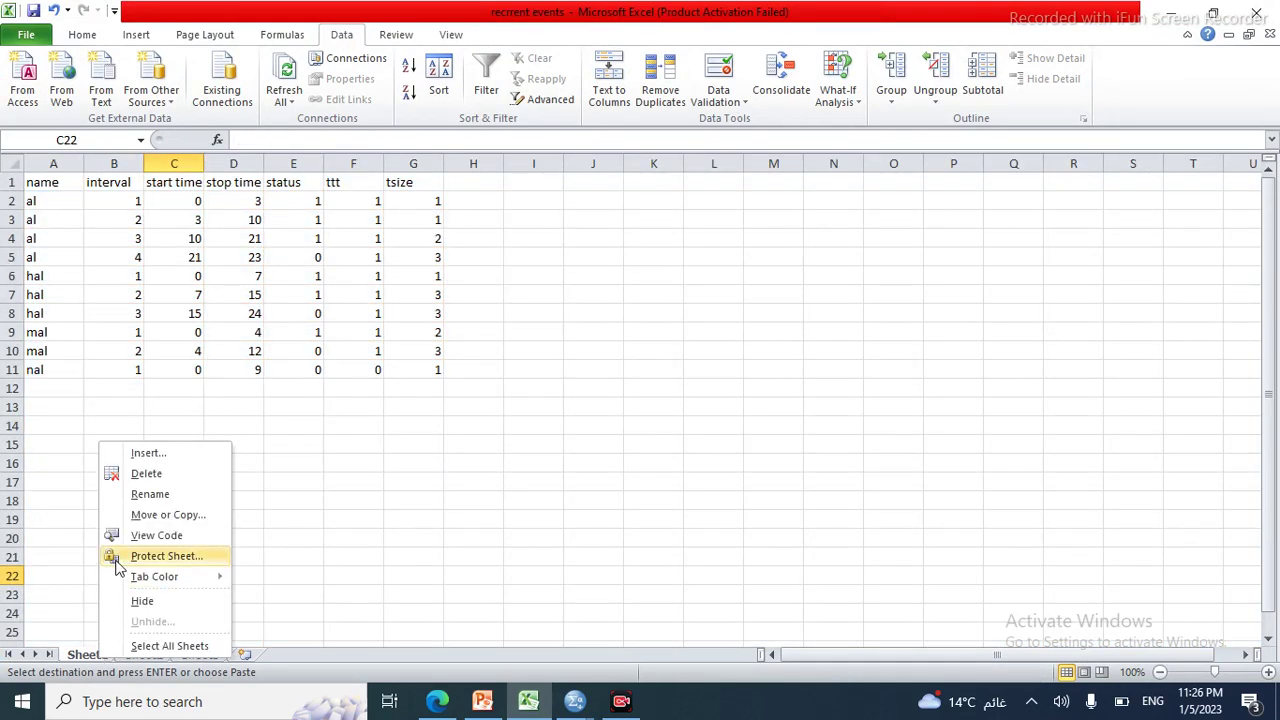
click(150, 494)
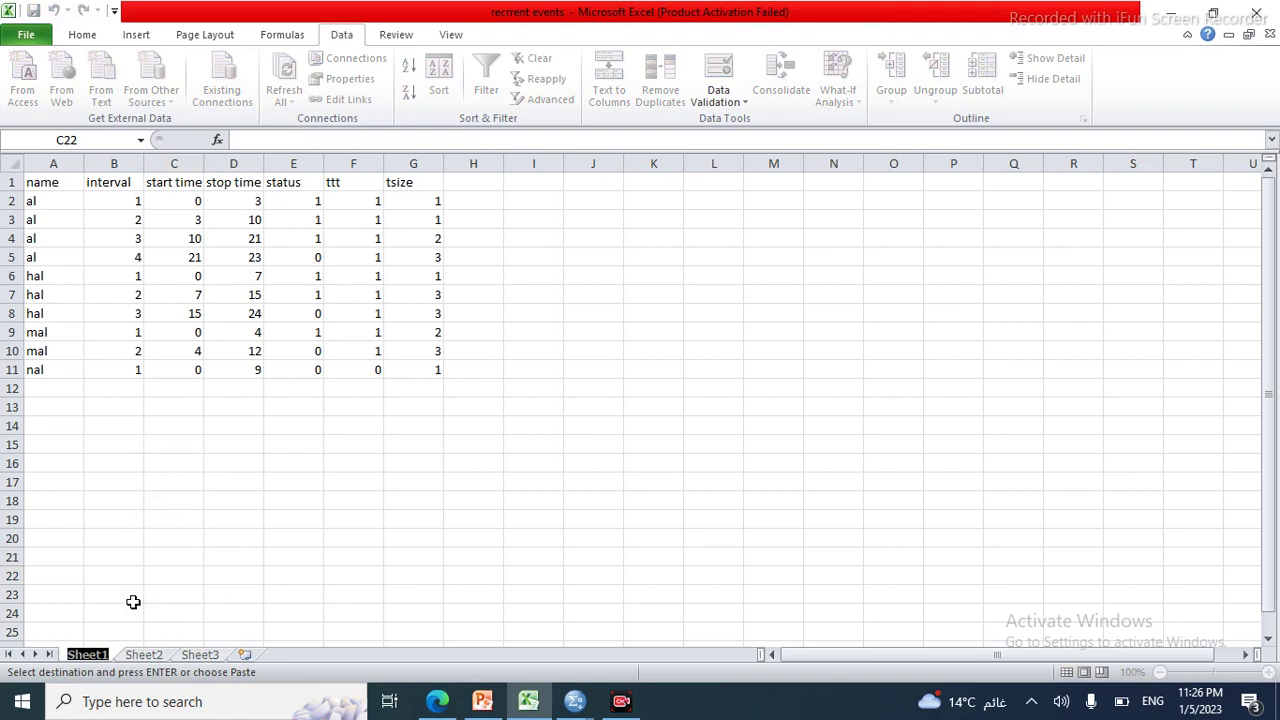
text(d)
text(P)
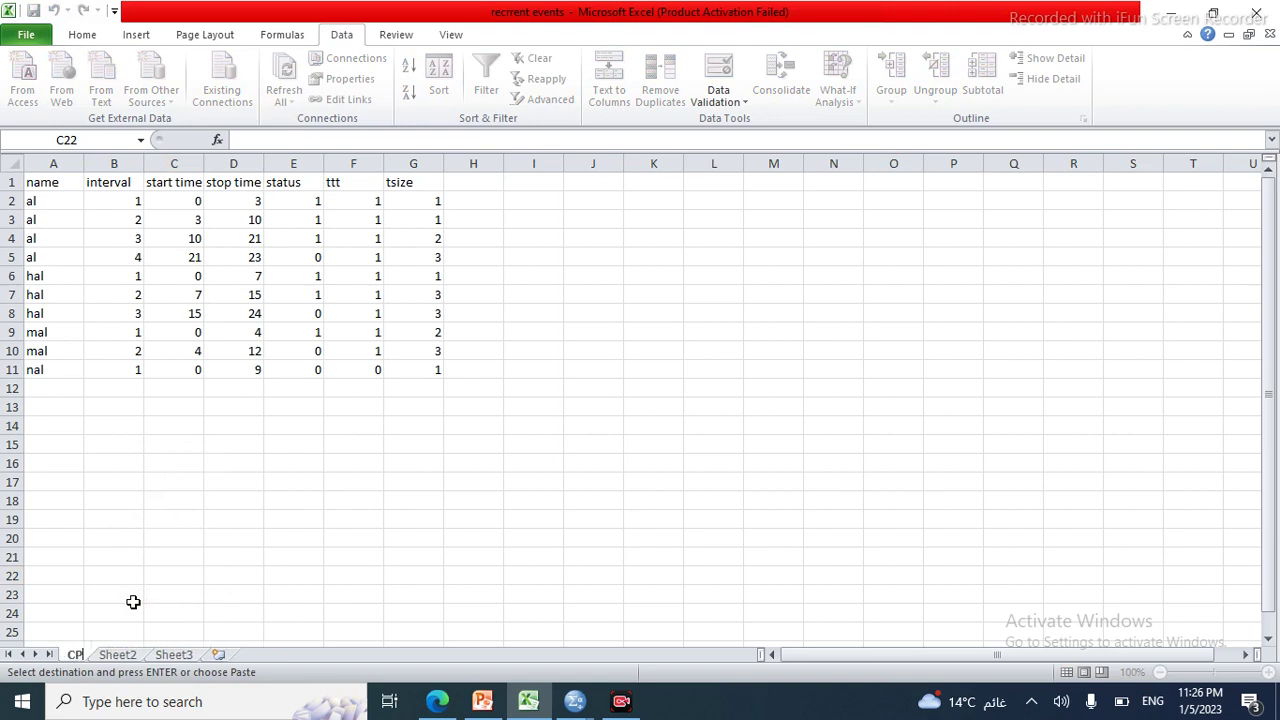
click(286, 560)
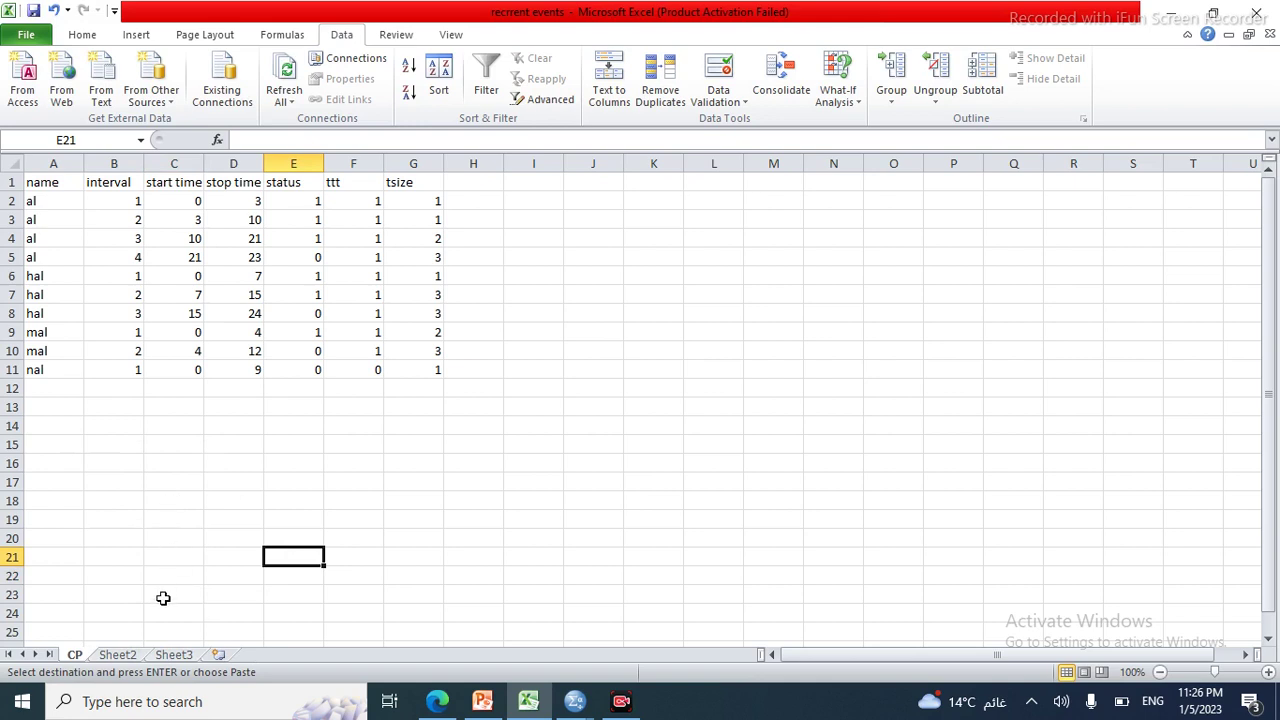
click(136, 656)
click(431, 521)
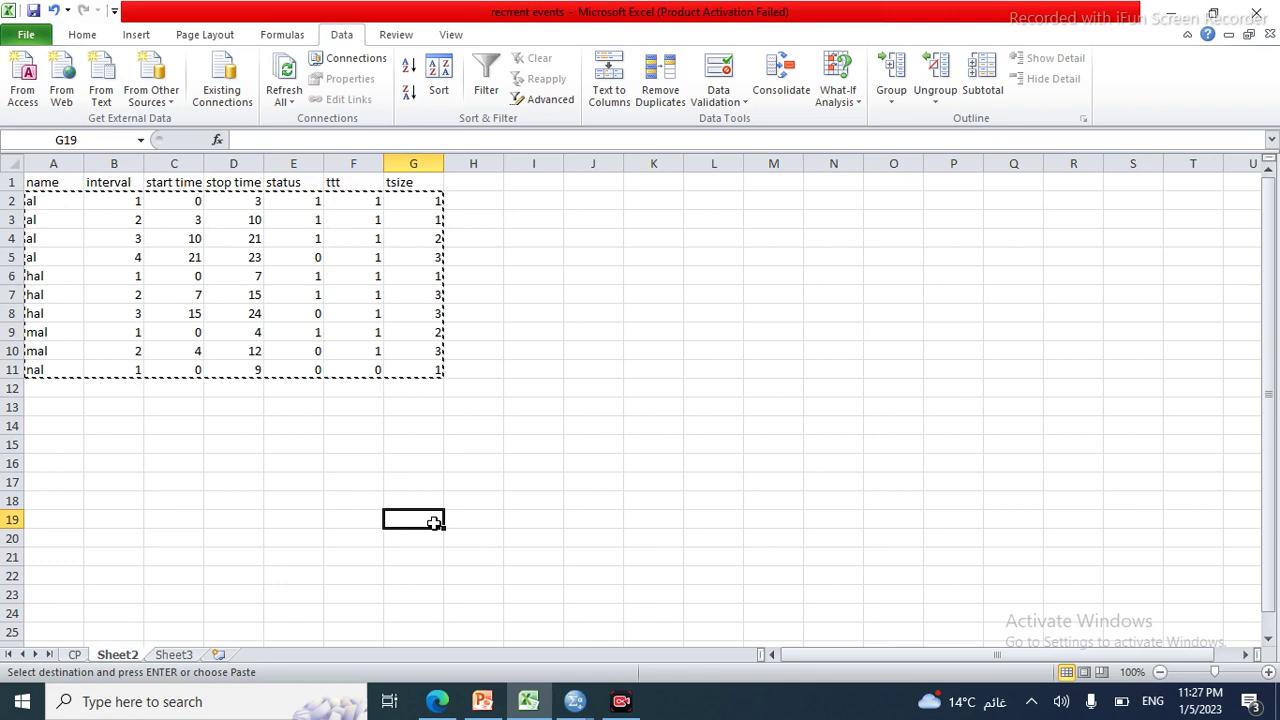
Switch to the PowerPoint presentation and look for the slides on the stratified, gap time and marginal approaches.
click(483, 701)
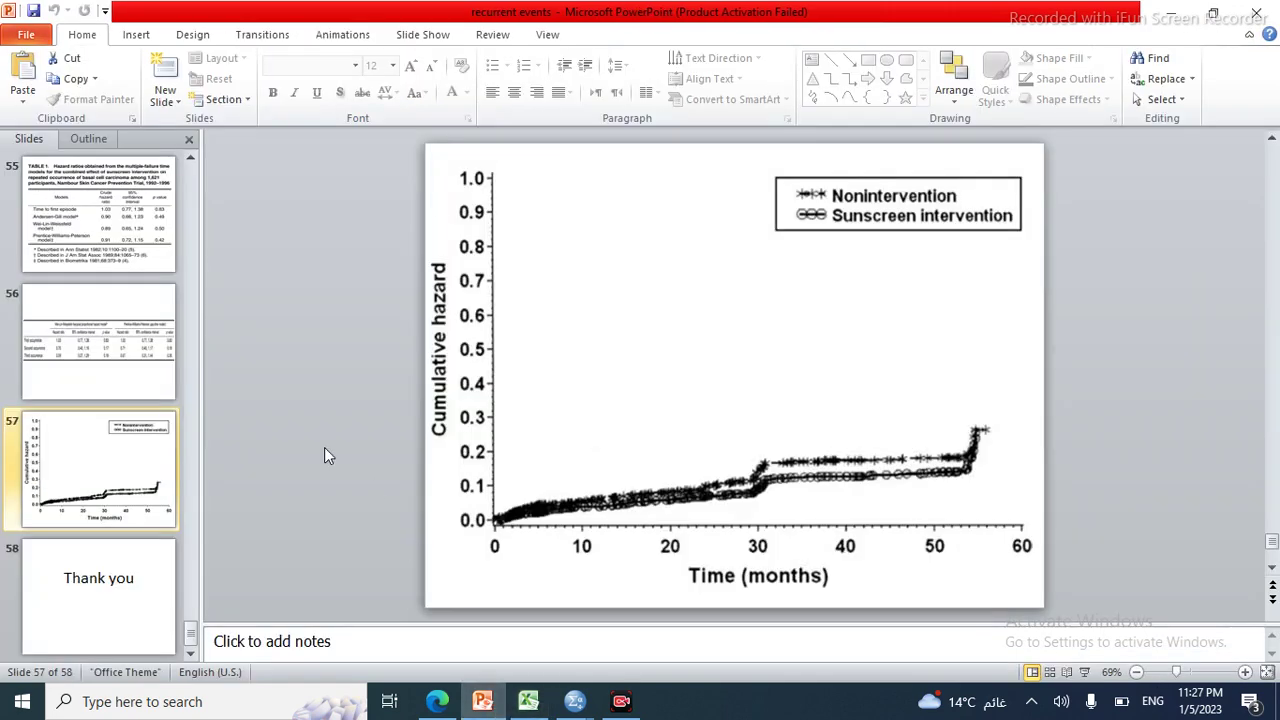
click(113, 223)
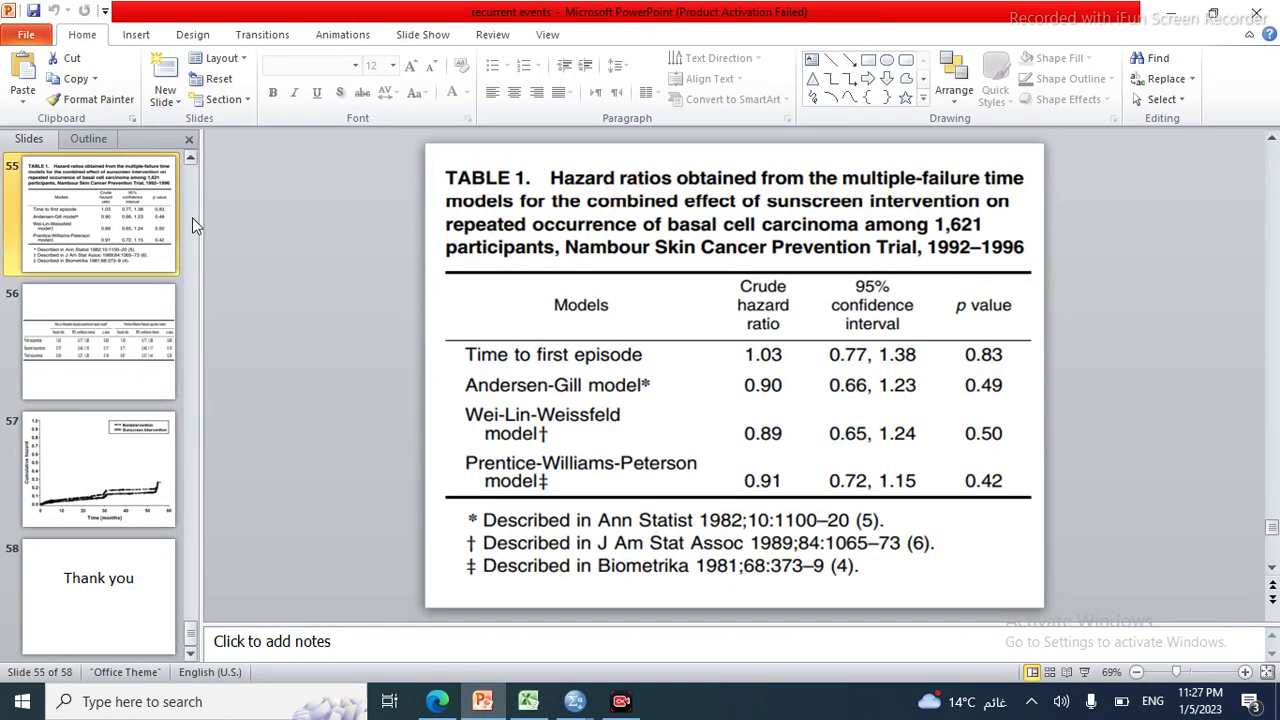
click(192, 218)
click(192, 217)
click(192, 217)
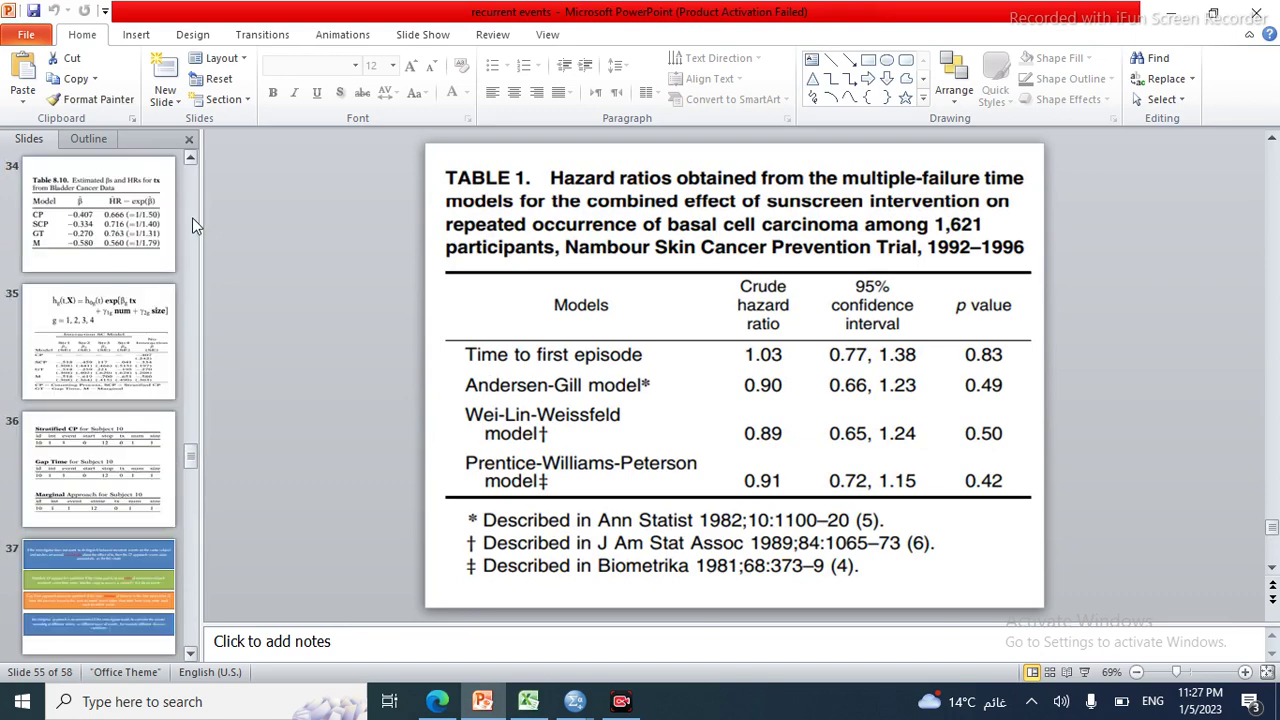
click(192, 217)
click(192, 220)
click(192, 220)
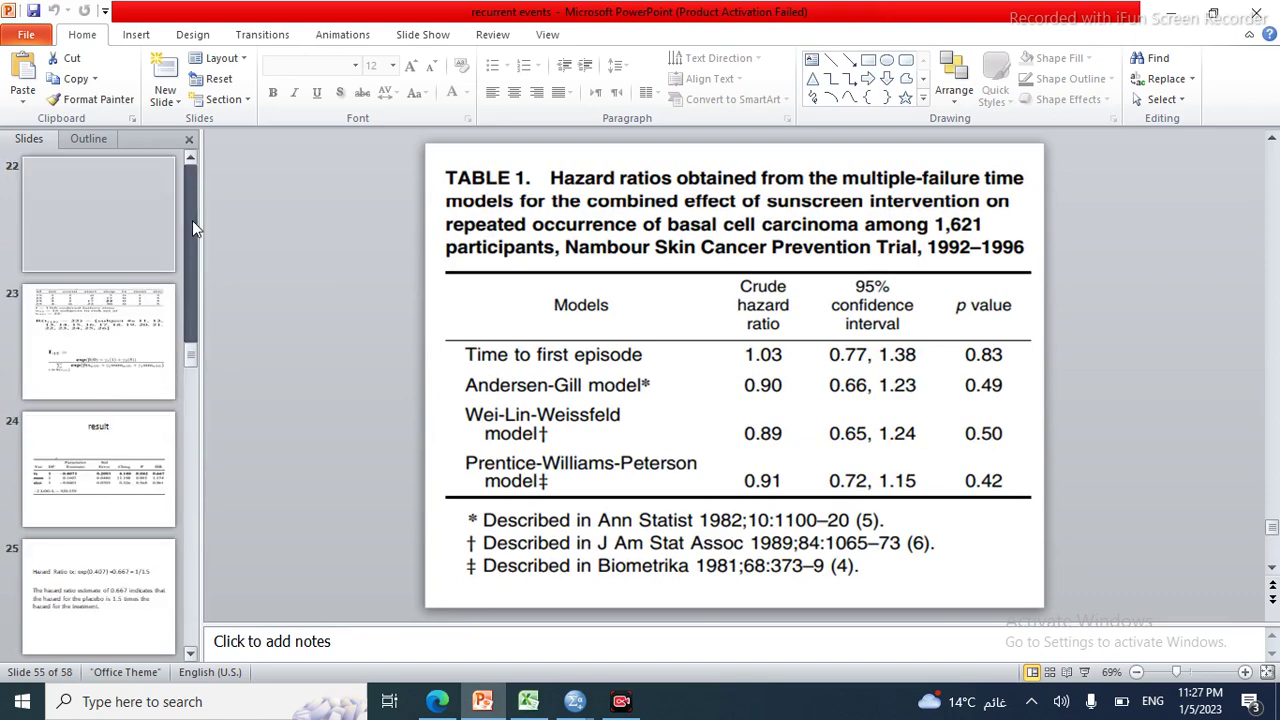
click(194, 479)
click(189, 485)
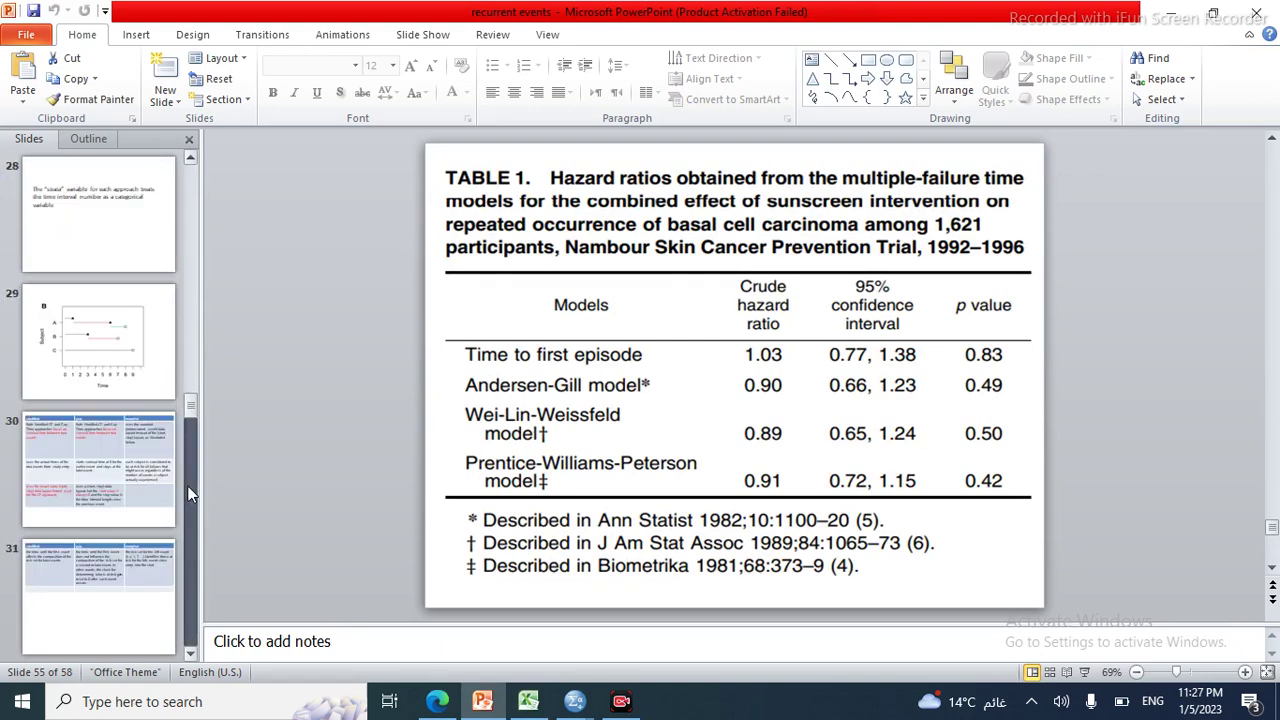
click(196, 518)
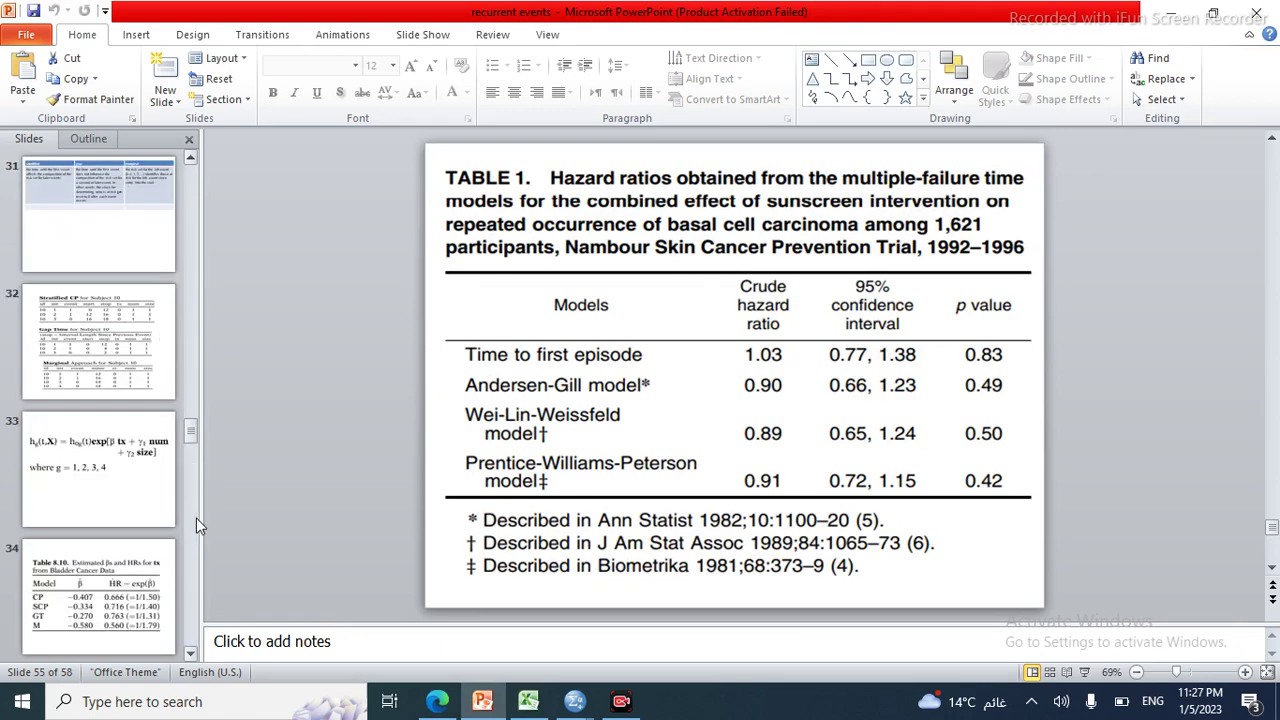
click(196, 518)
click(194, 355)
click(194, 355)
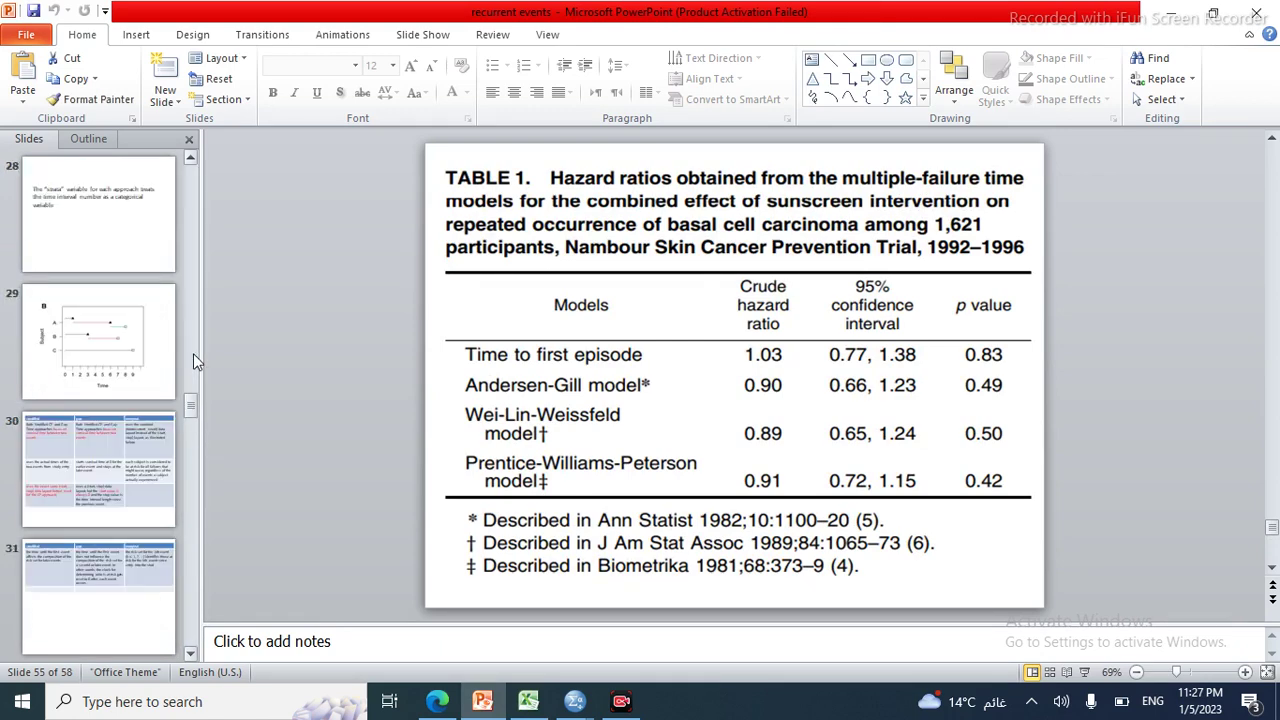
Examine slides 30 to 32, comparing the stratified CP, gap time and marginal data layouts for Subject 10.
click(136, 481)
key(Down)
key(Down)
key(Down)
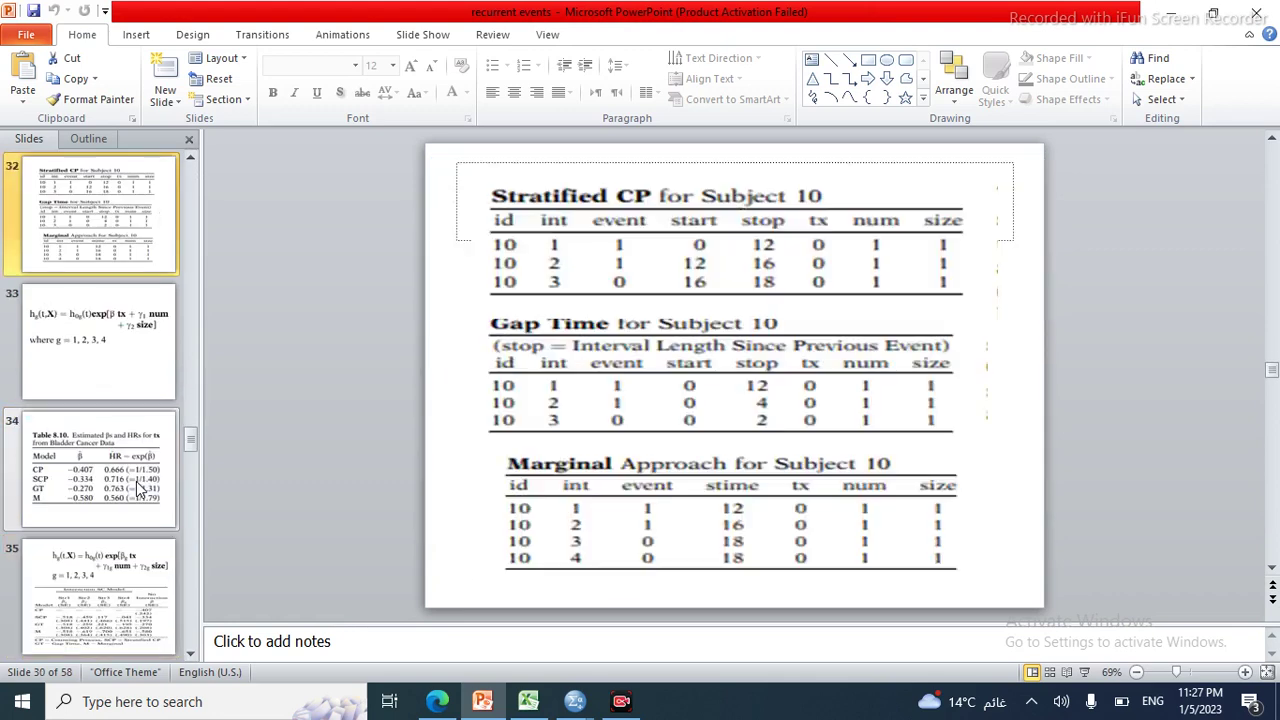
key(Up)
key(Up)
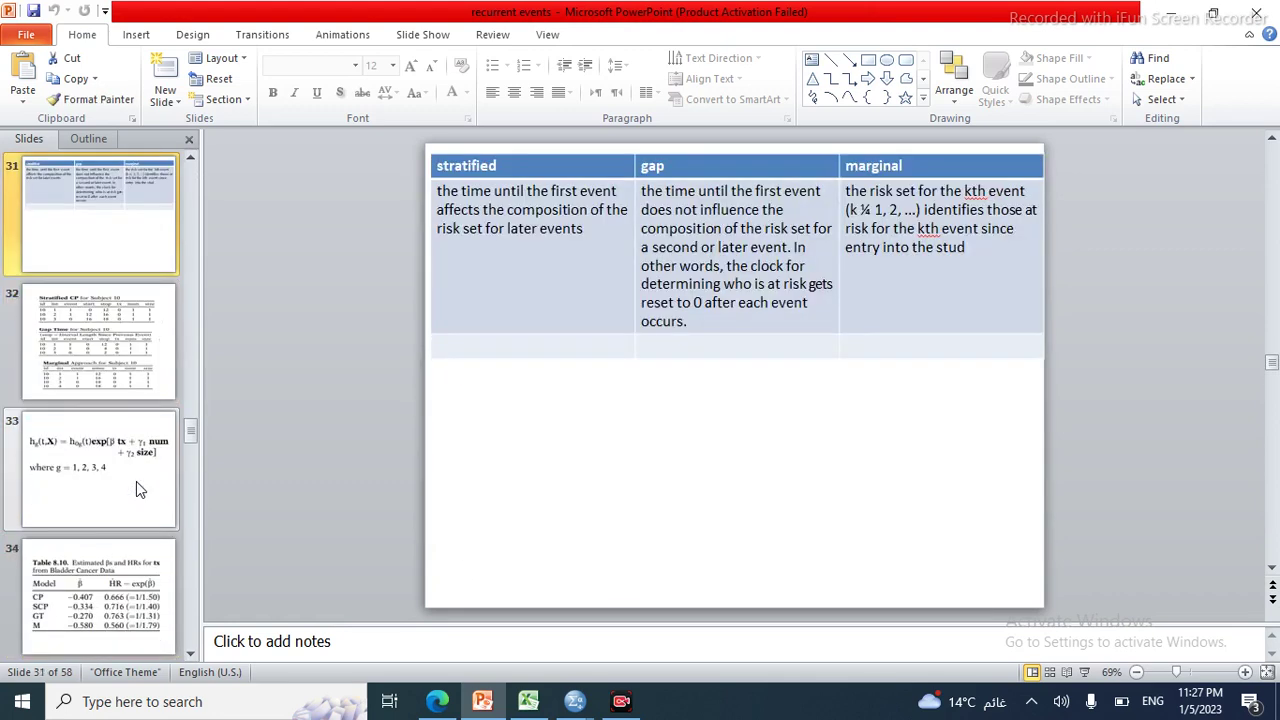
key(Down)
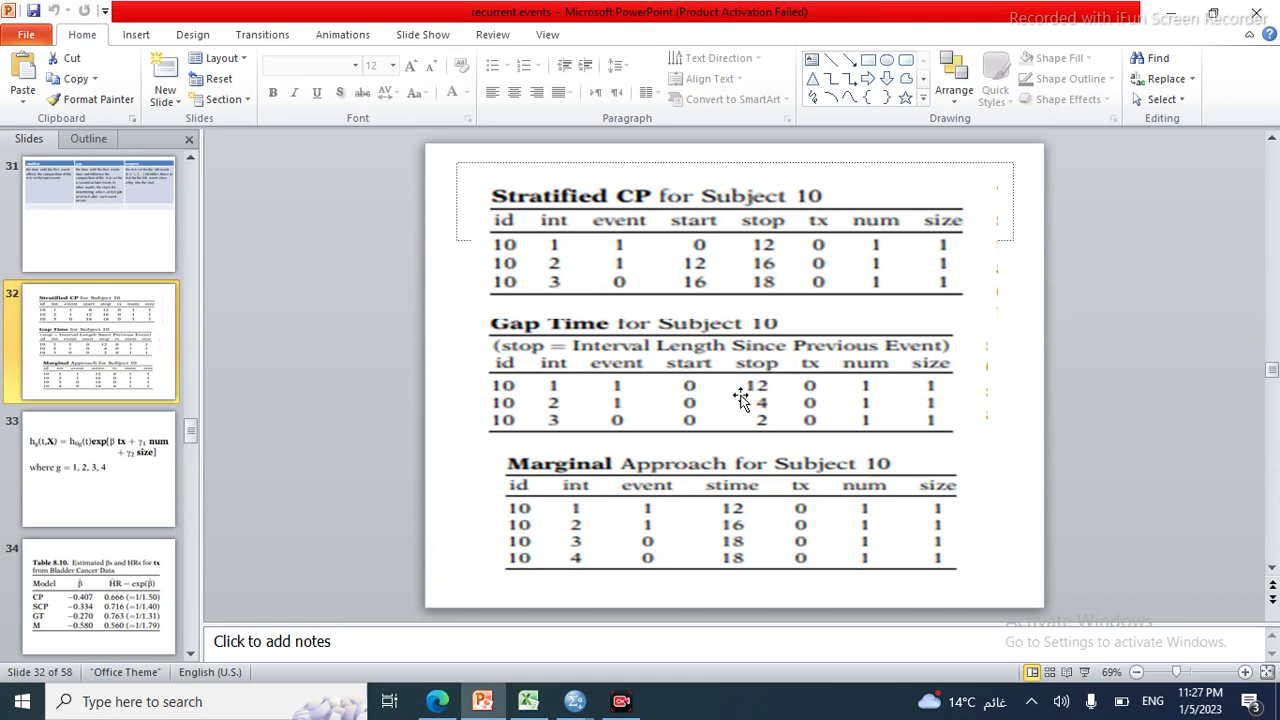
Switch back to Excel, enter the heading _stop in cell I1 of Sheet2, and fill I2:I11 with 0.
click(528, 703)
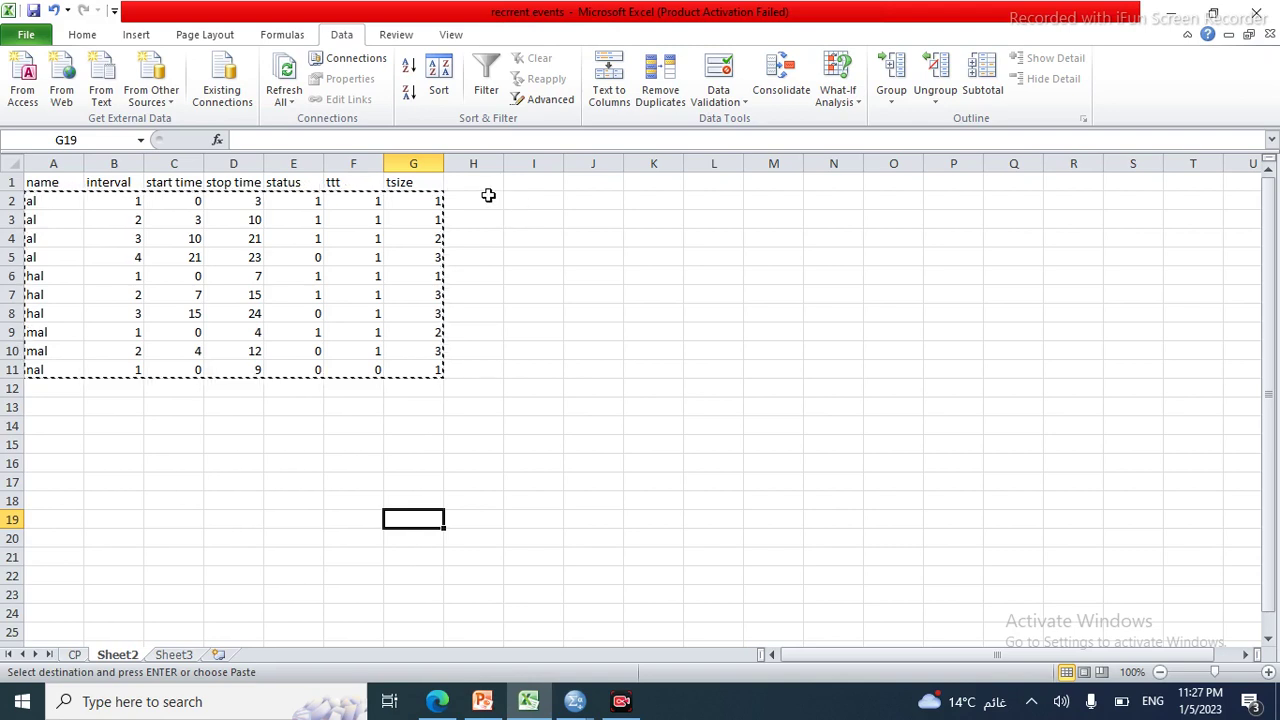
click(546, 184)
text(-)
key(BackSpace)
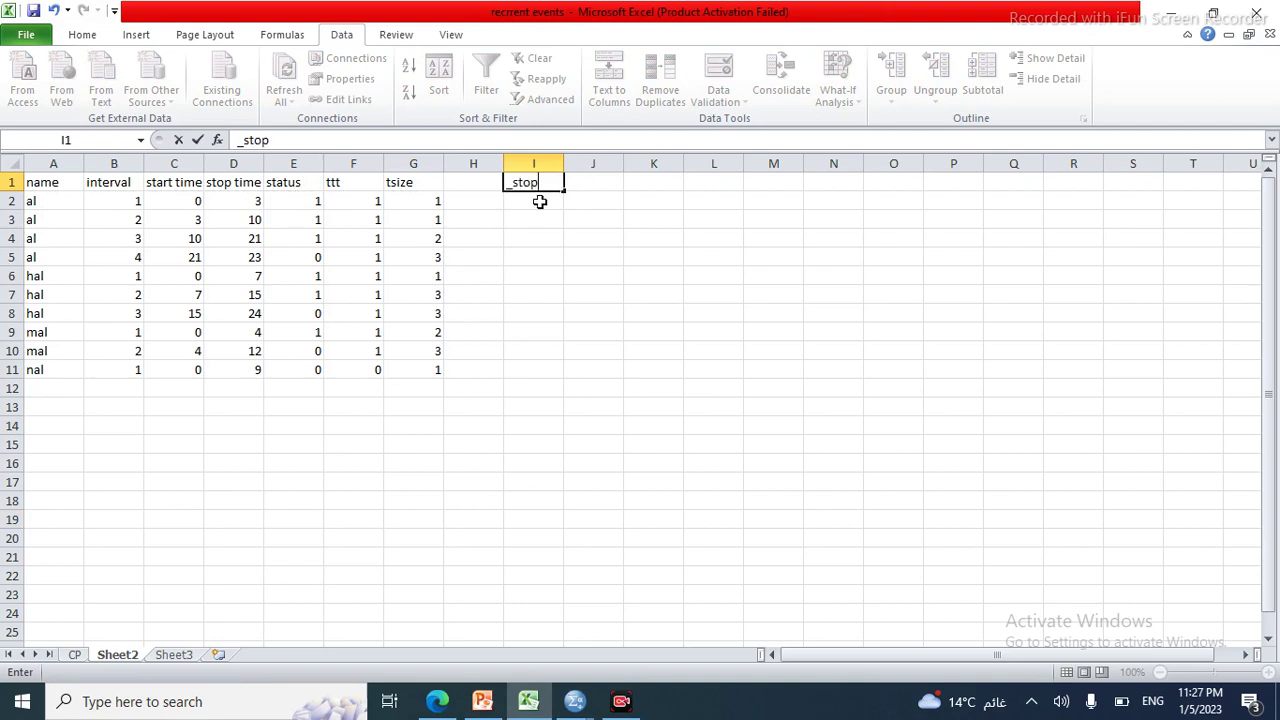
key(Return)
text(0)
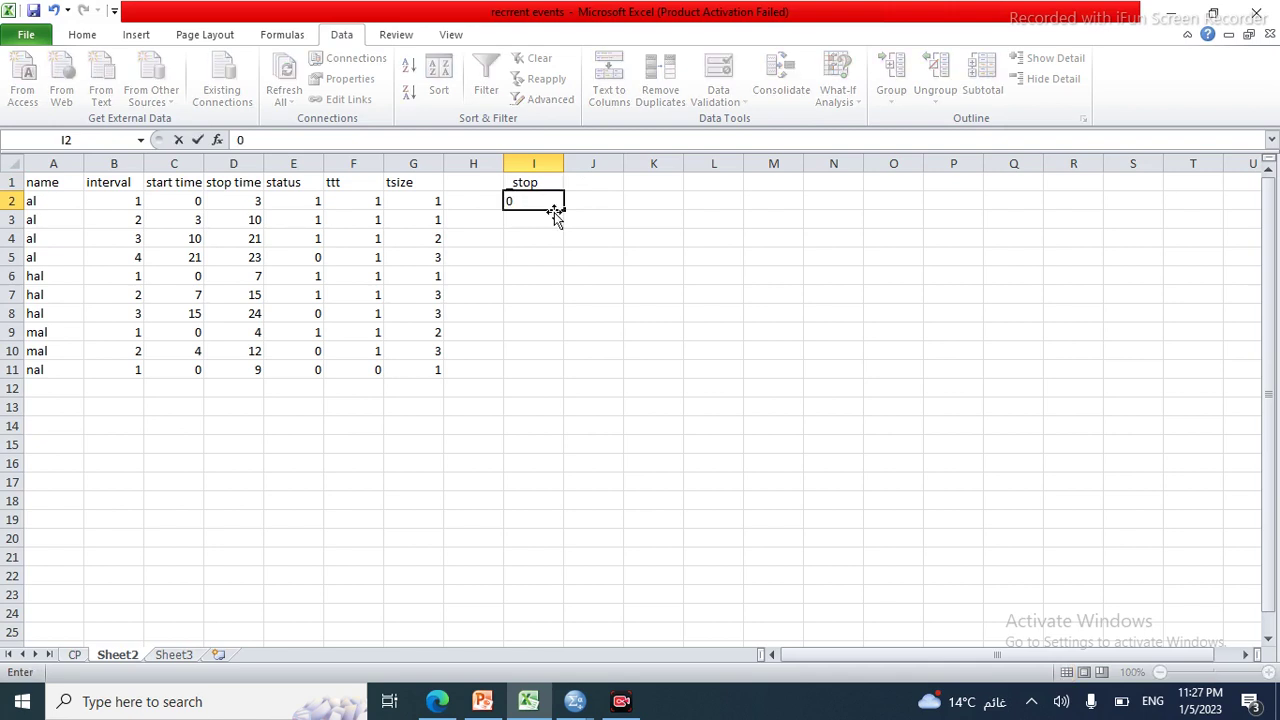
drag(565, 209, 569, 378)
Change the heading in I1 to _start and enter the heading _stop in J1.
click(599, 185)
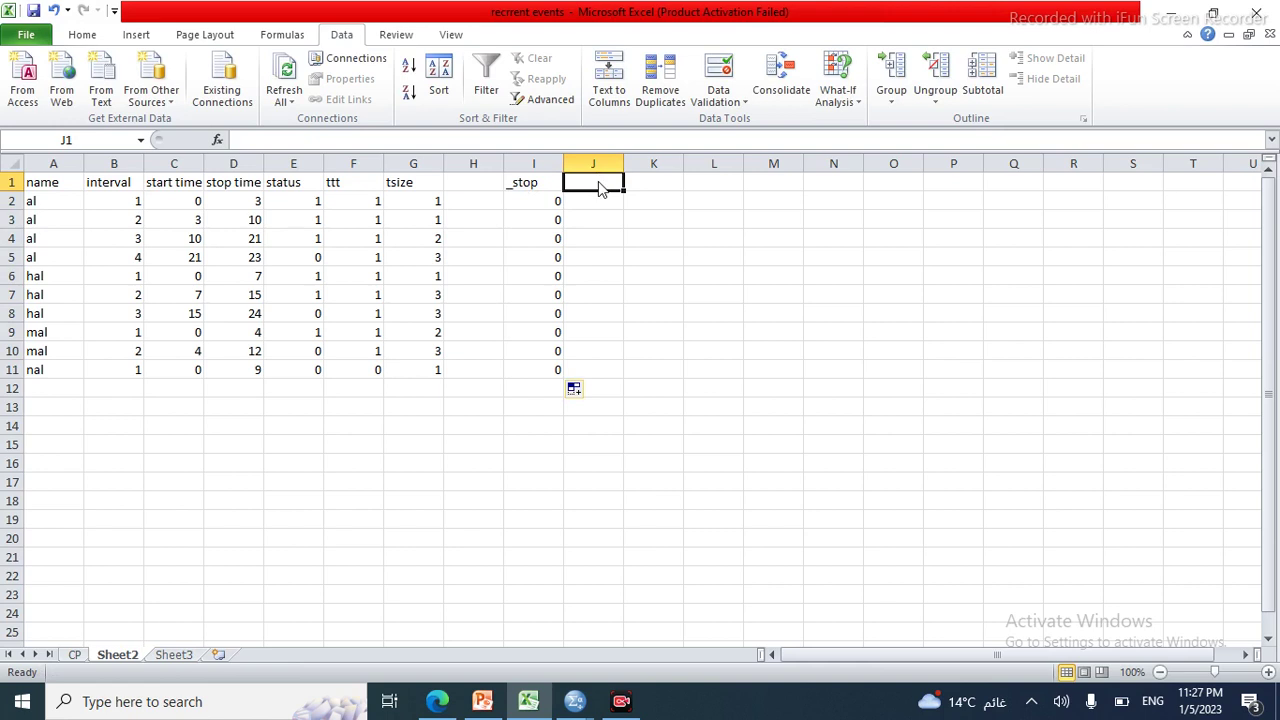
text(_)
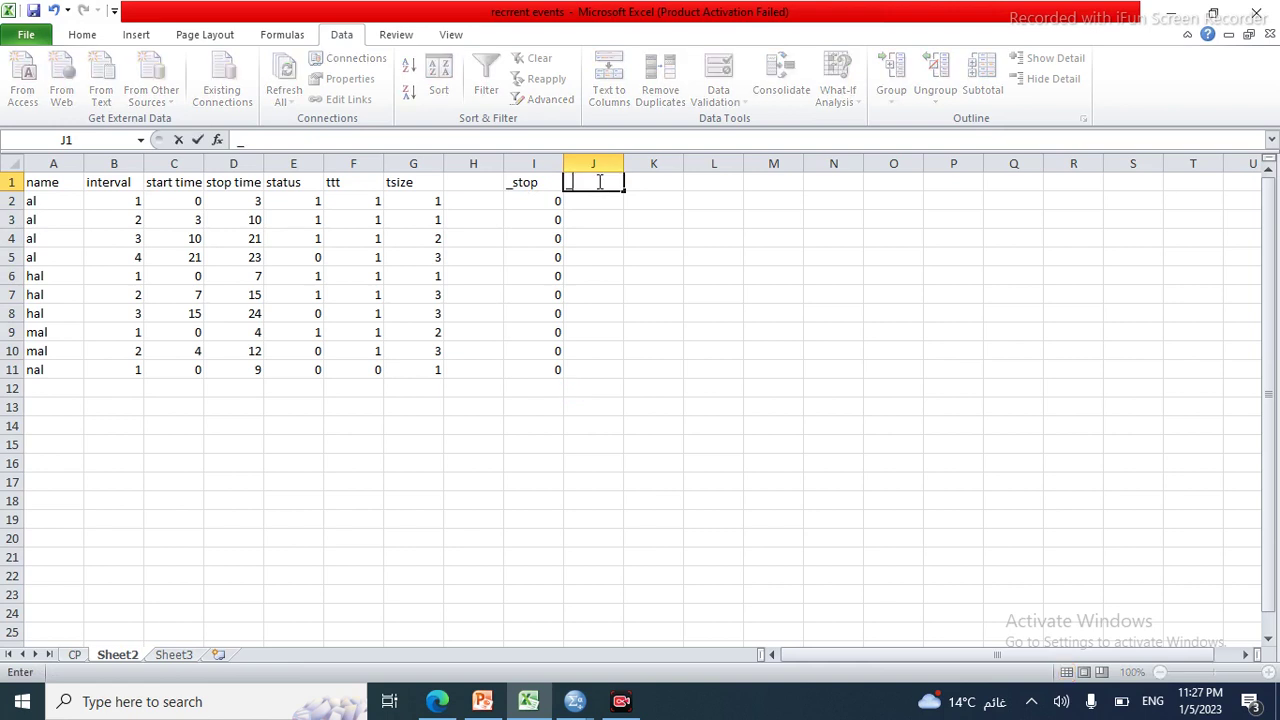
key(Escape)
click(538, 188)
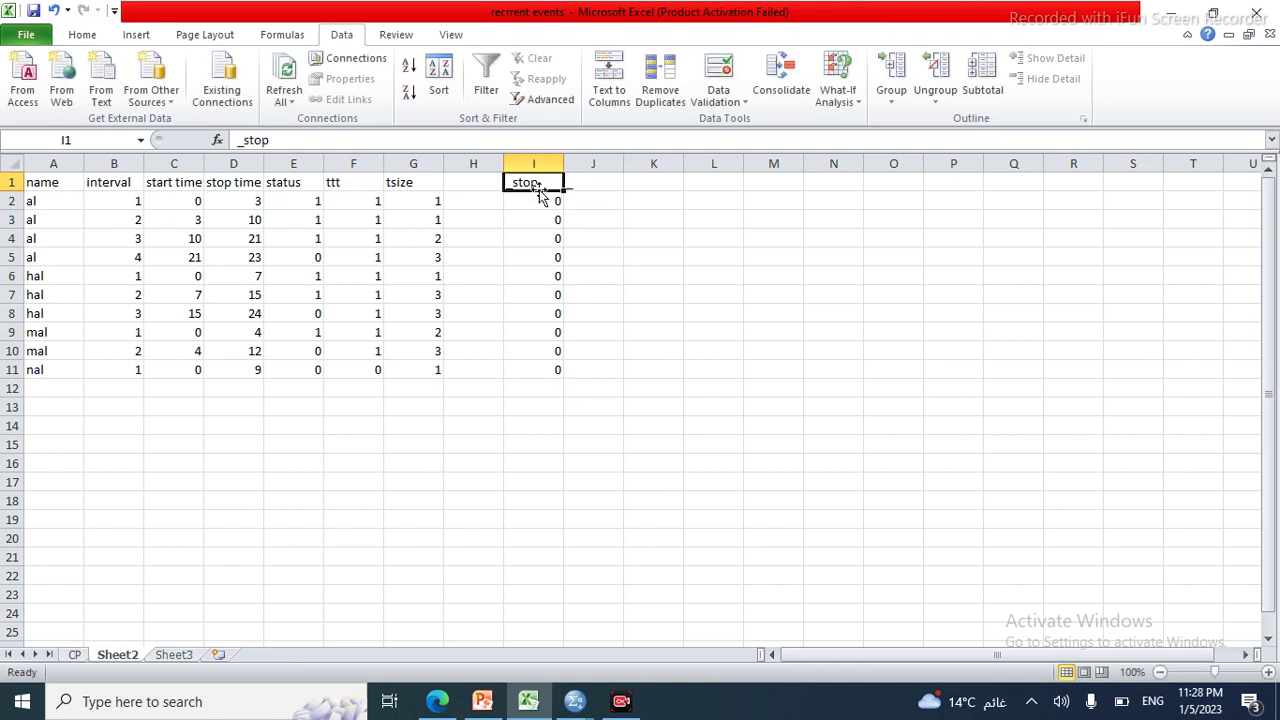
text(_start)
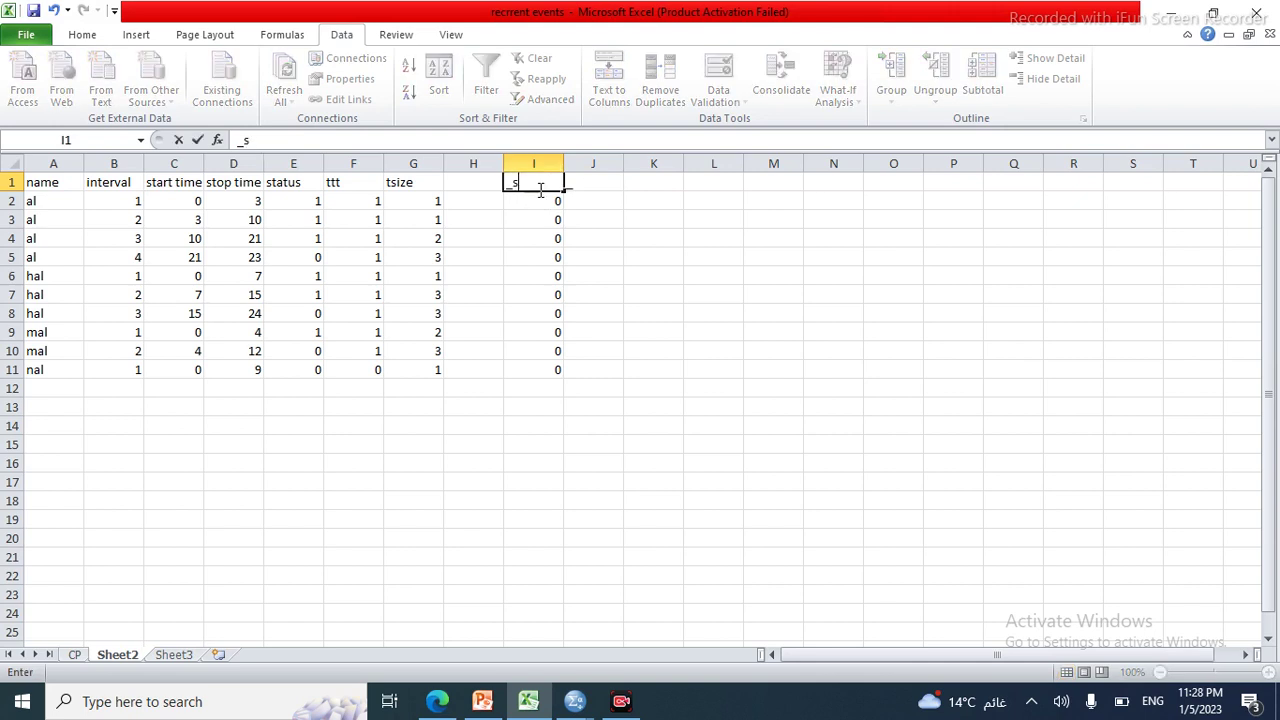
click(590, 187)
text(_)
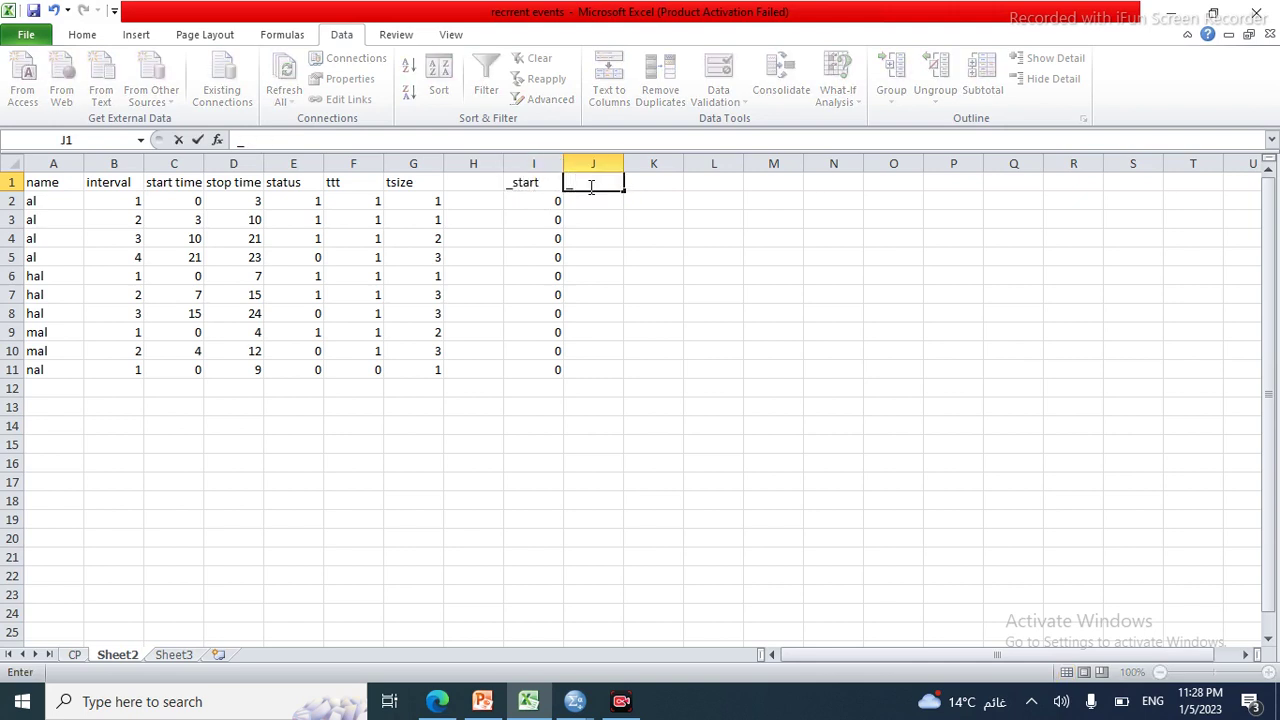
text(stop)
Calculate the gap time in J2 with =D2-C2 and fill the formula through J11.
click(600, 201)
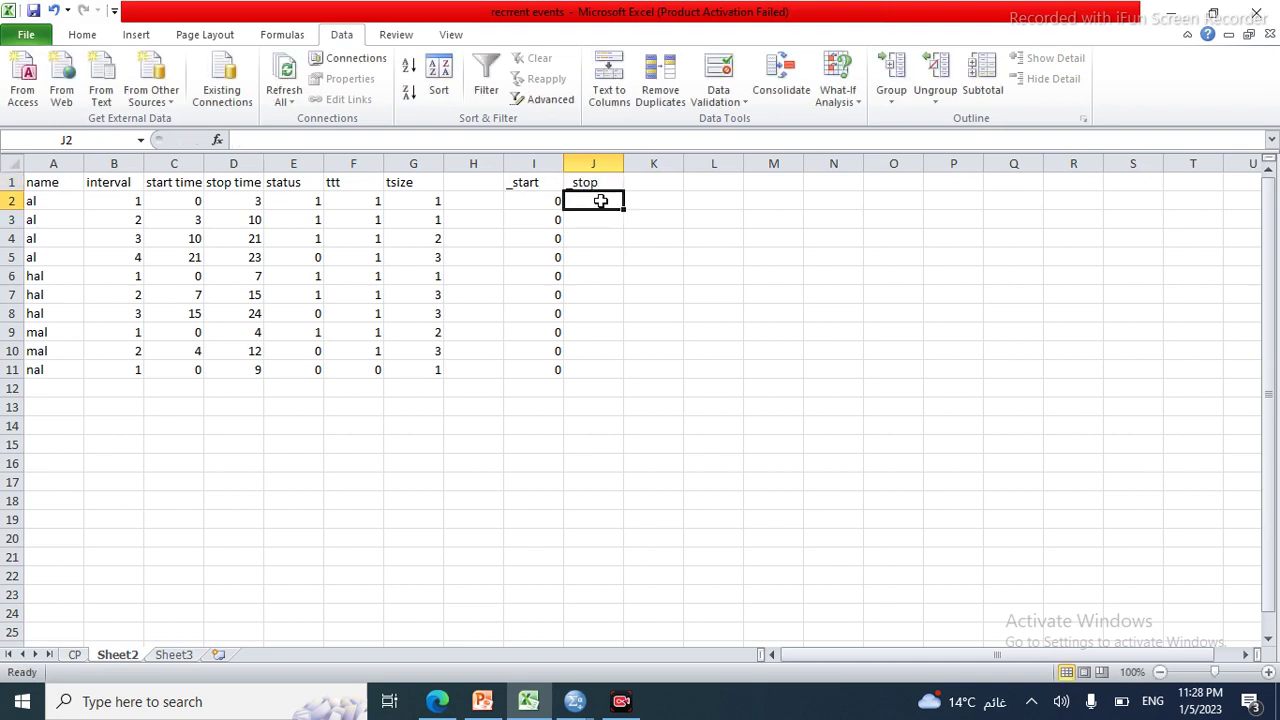
text(=)
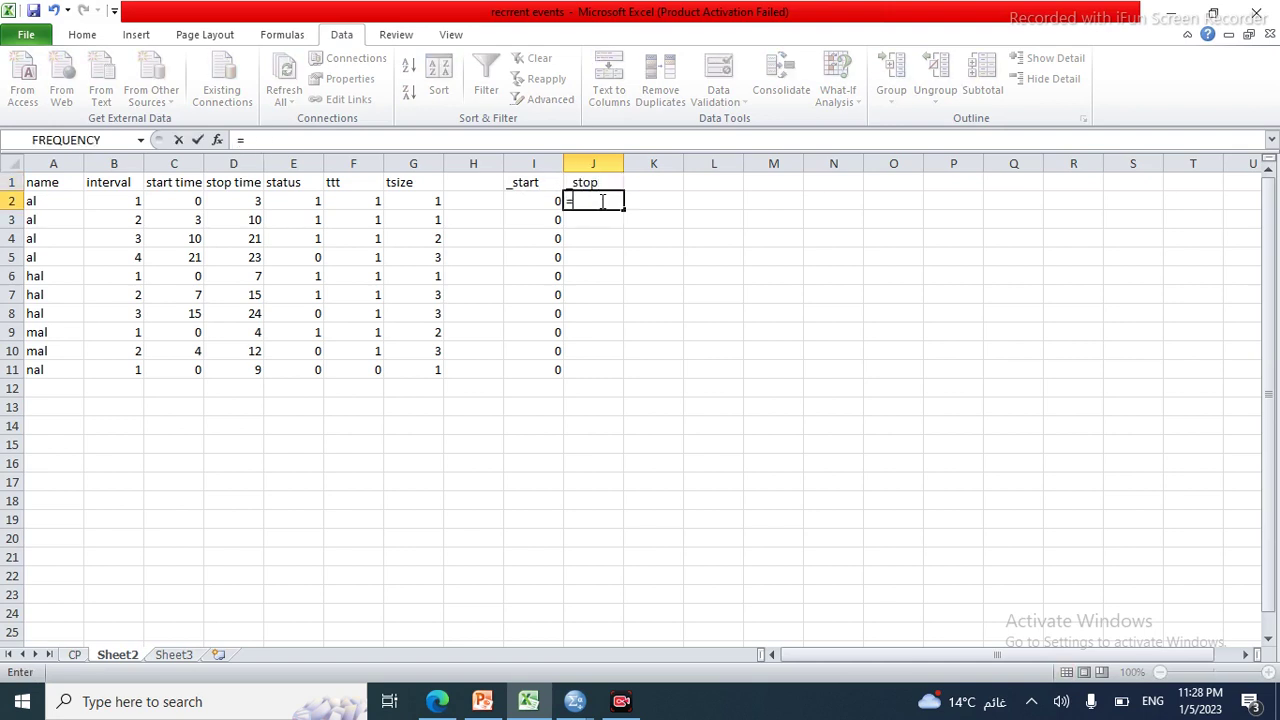
click(243, 200)
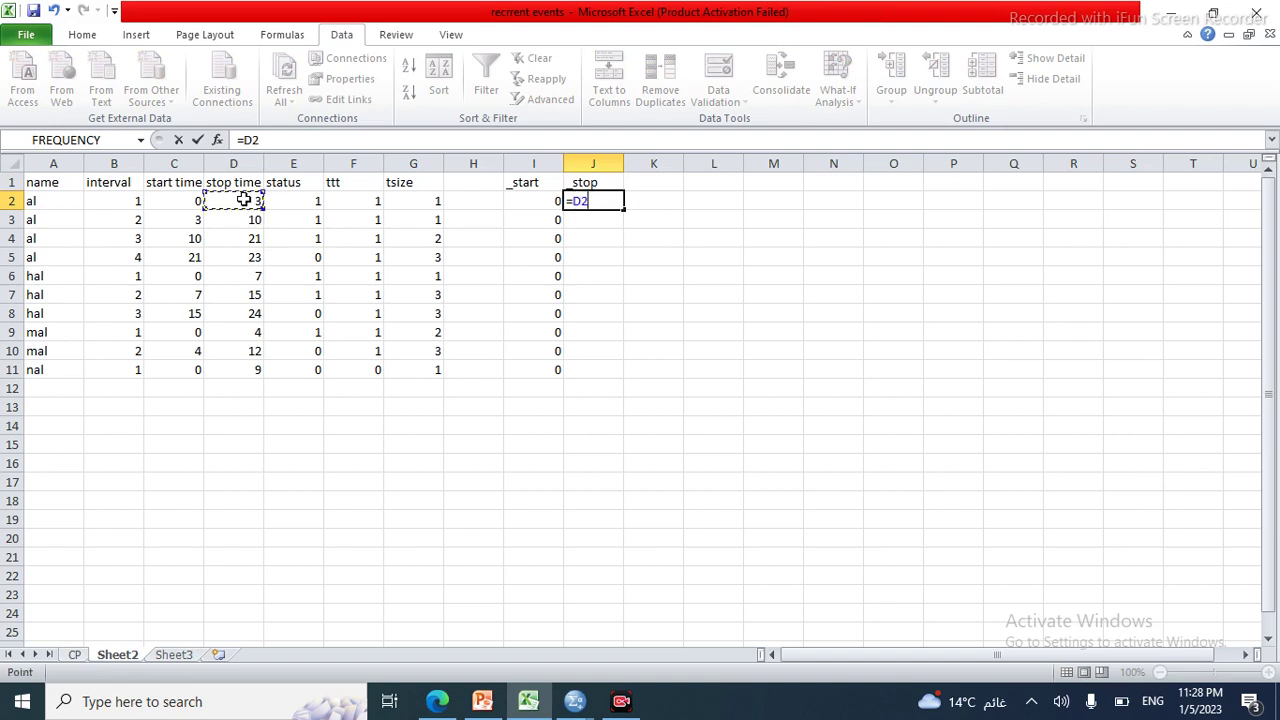
text(-)
click(178, 205)
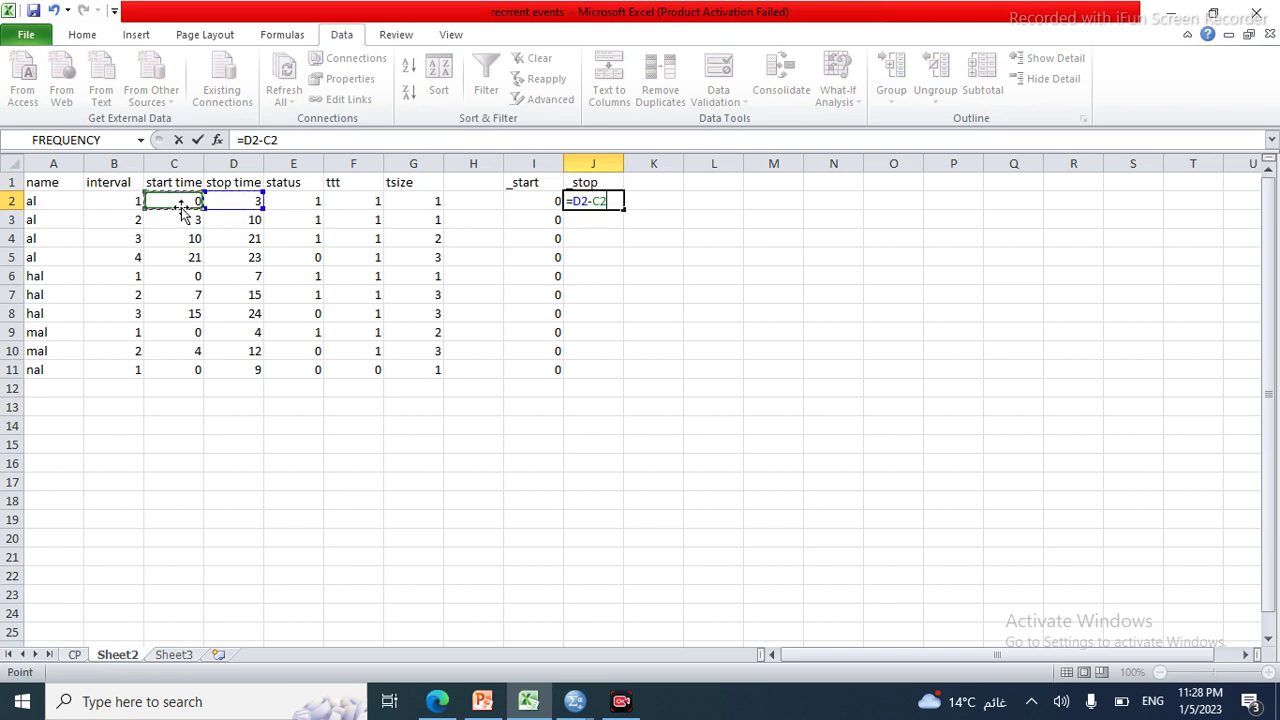
key(Return)
click(581, 201)
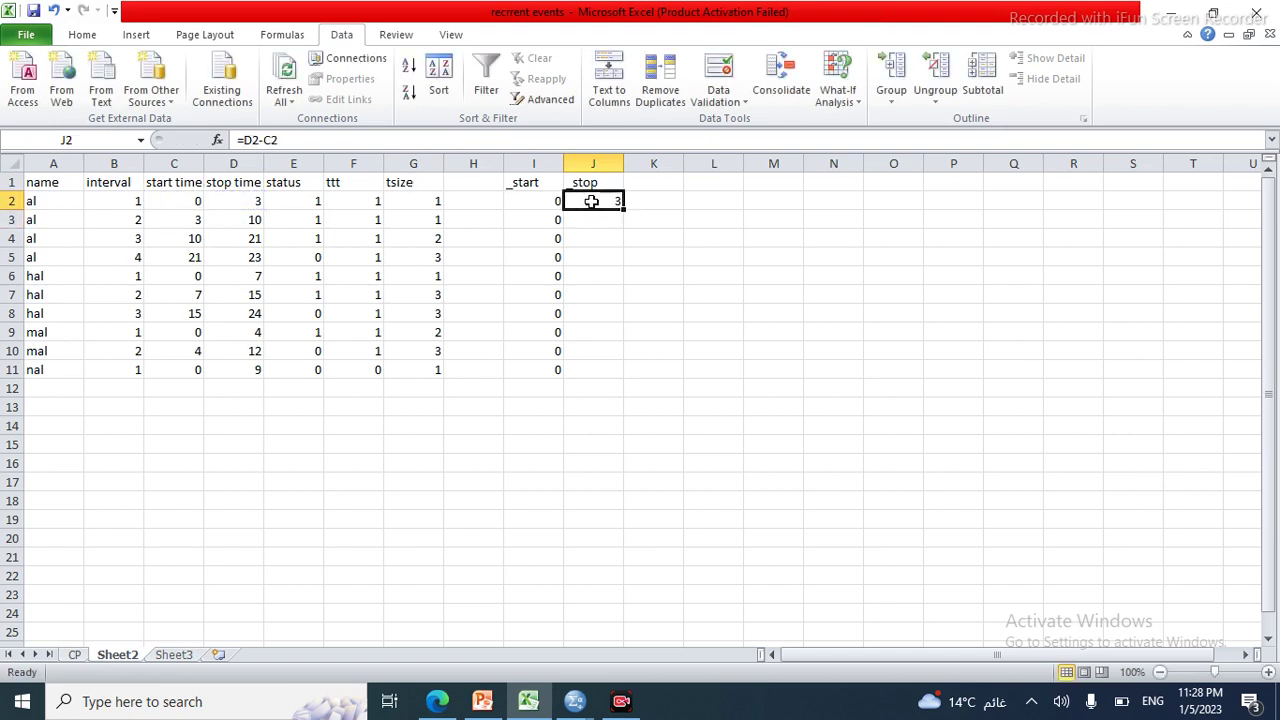
drag(621, 209, 621, 378)
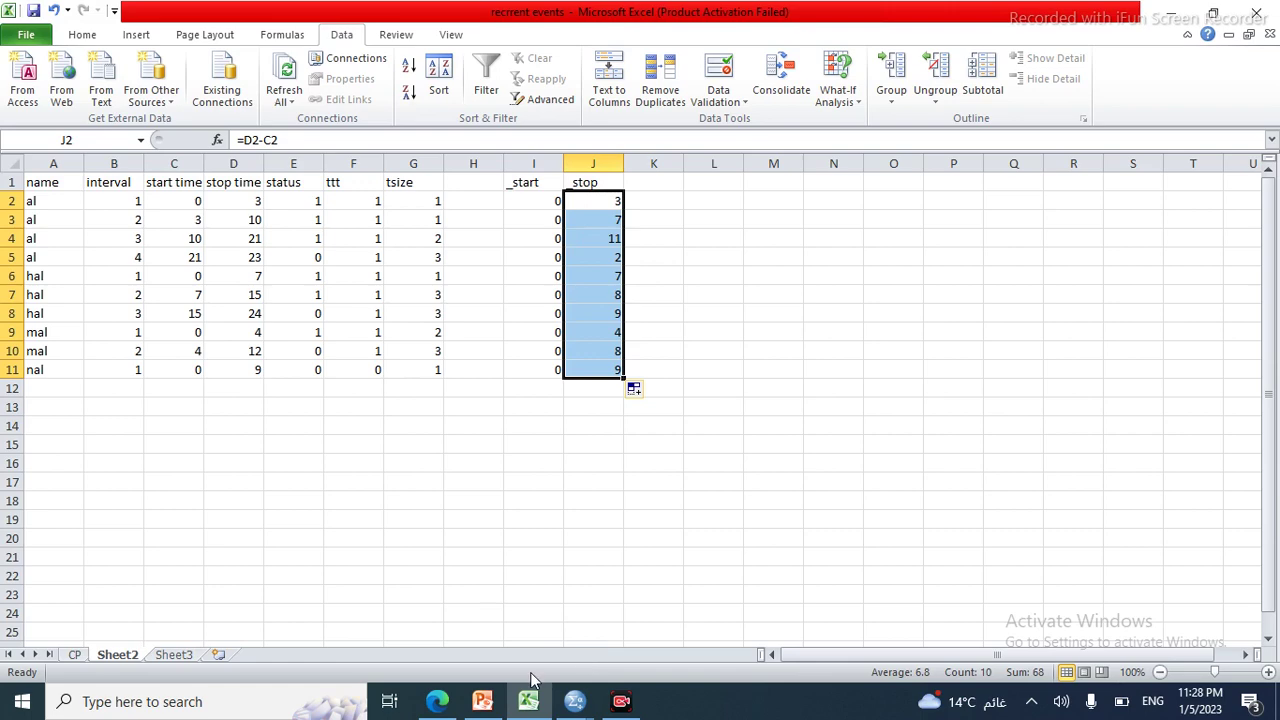
Switch to the SPSS Data Editor and add a new variable named GS below tszie in the variable definitions.
mouse_move(490, 697)
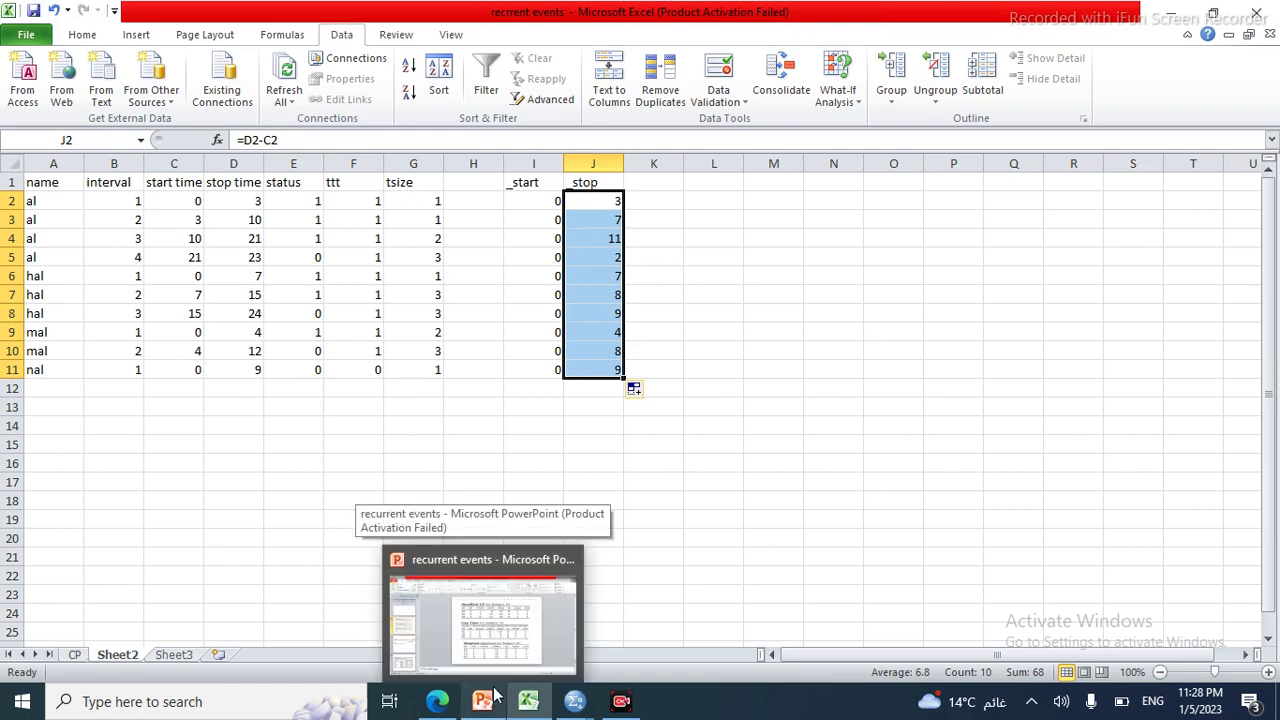
mouse_move(575, 700)
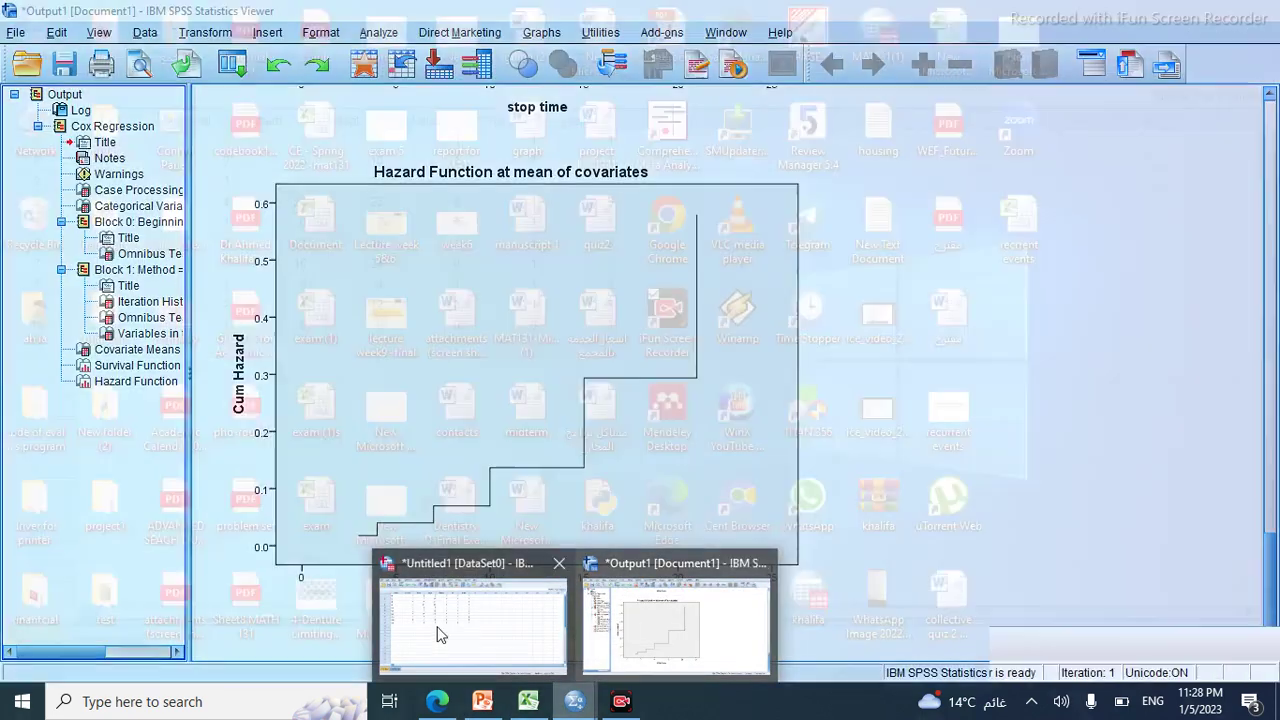
click(440, 634)
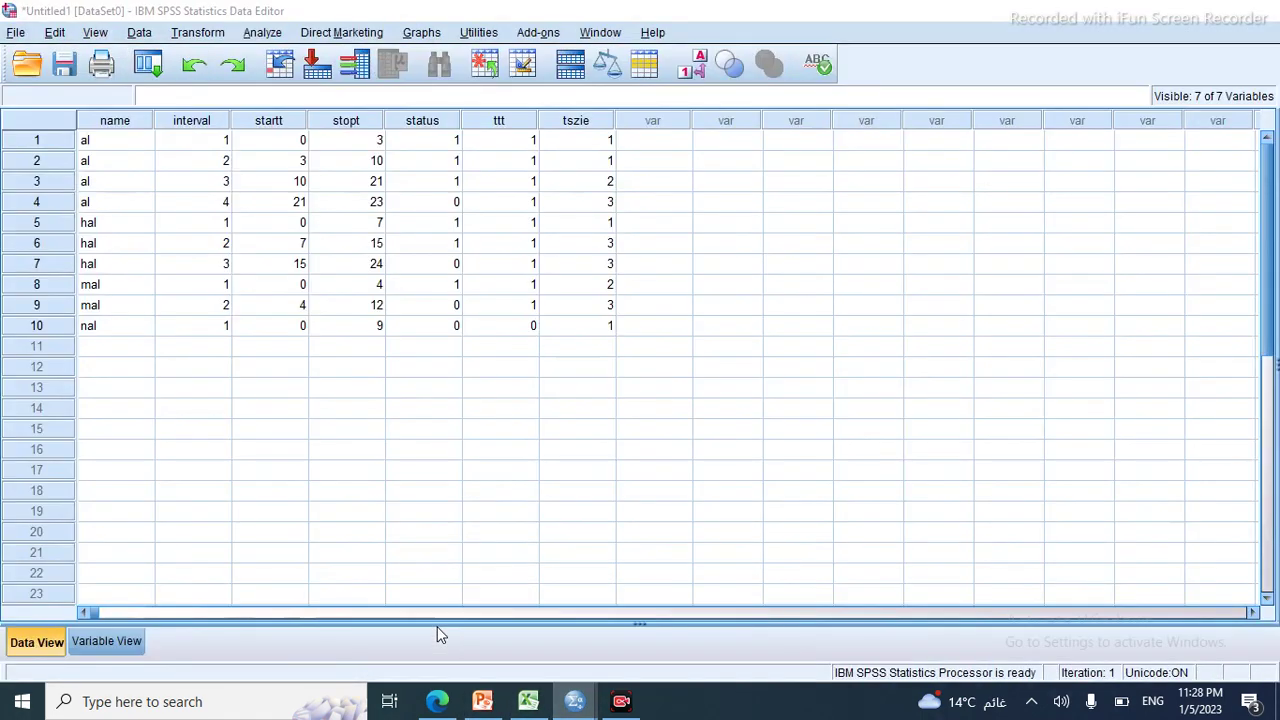
click(120, 642)
click(118, 260)
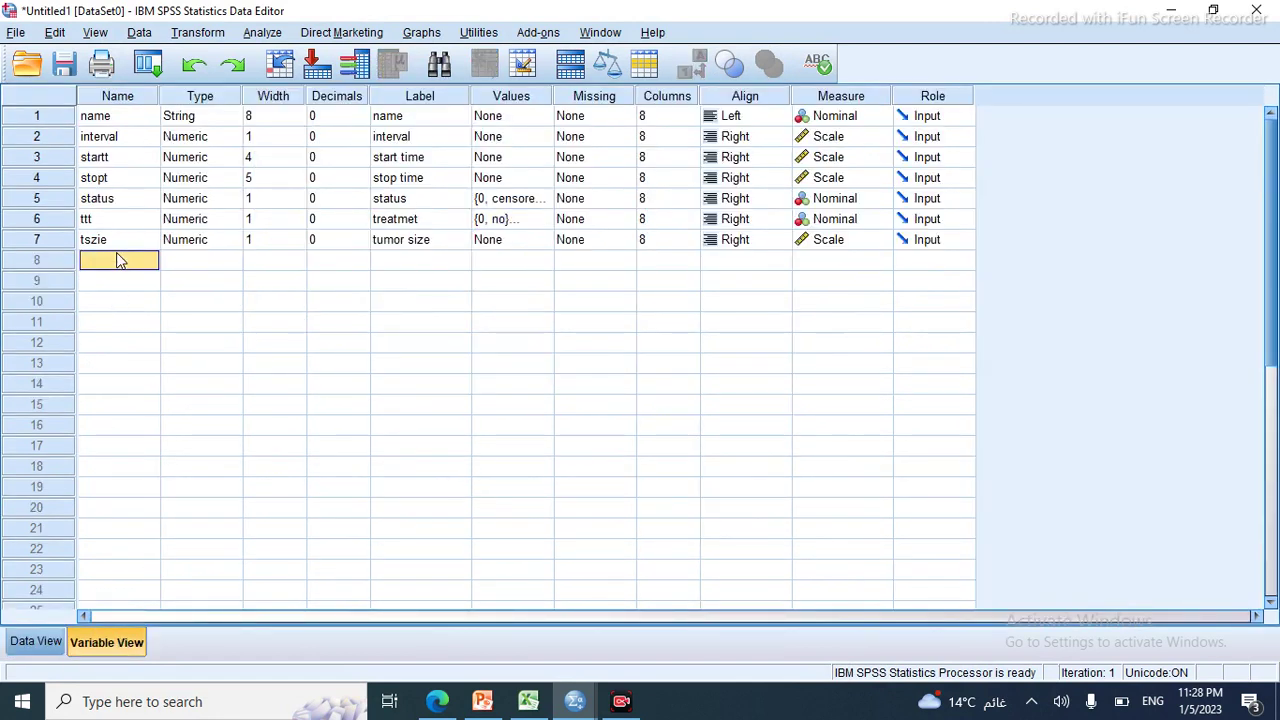
text(GS)
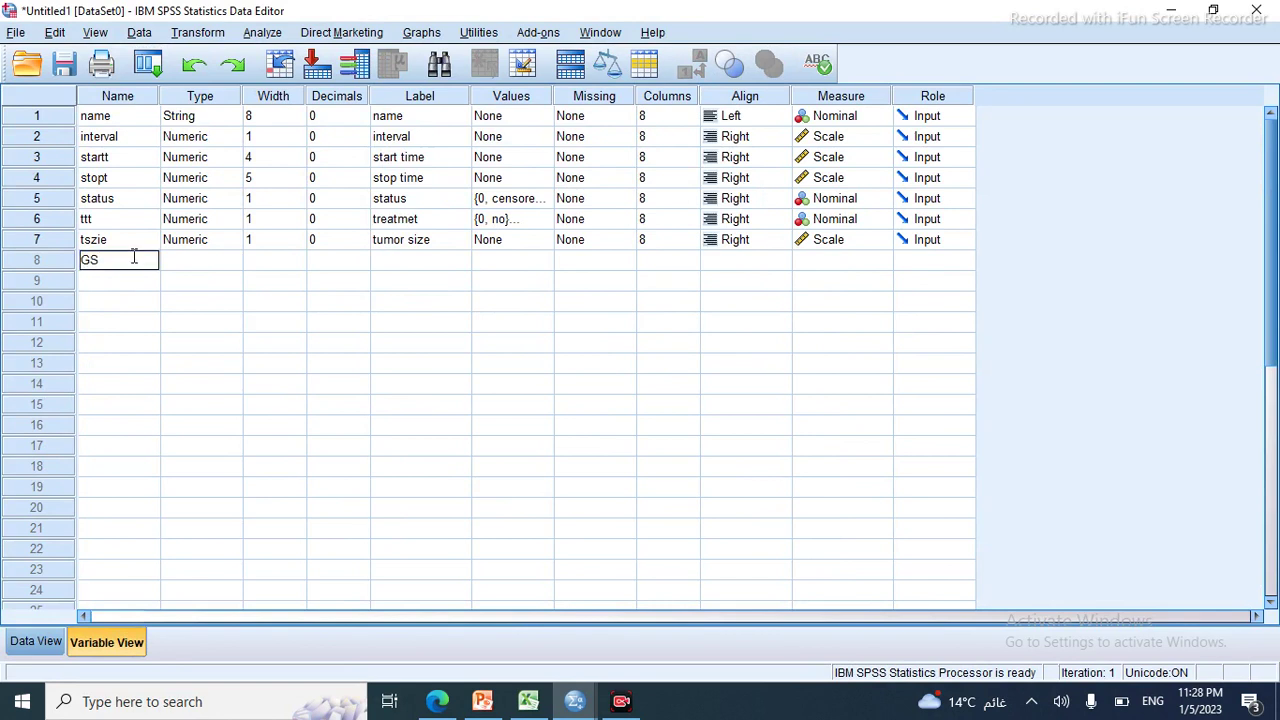
click(179, 261)
Set the GS variable to 0 decimals and a width of 3.
key(Tab)
key(Tab)
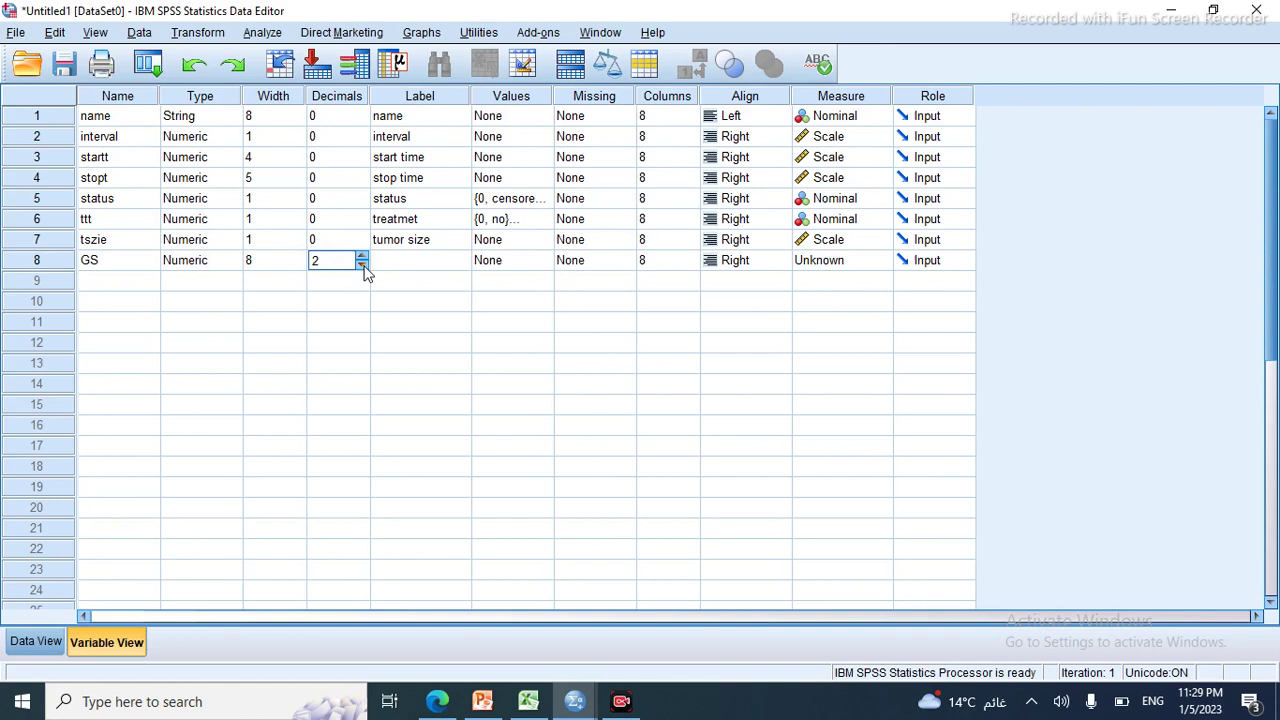
click(284, 267)
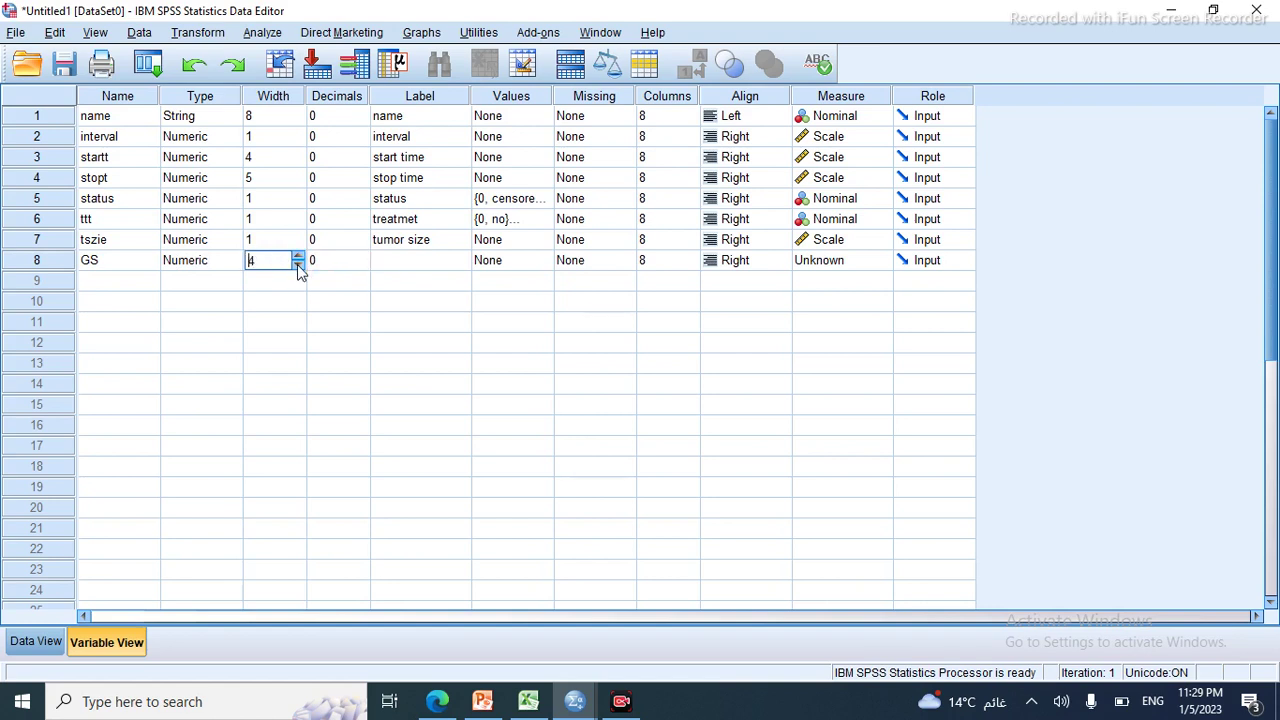
key(Tab)
key(Tab)
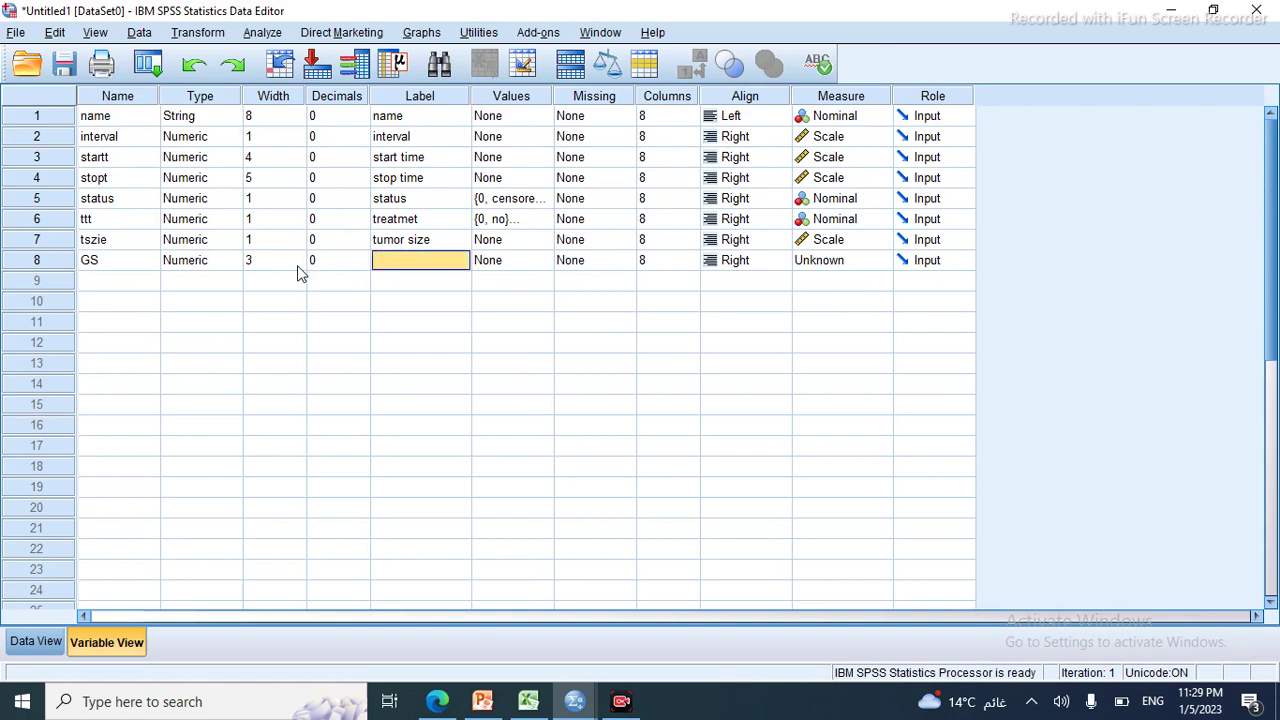
Label the GS variable "Gap stop" and set its measurement level to Scale.
text(Gap stop)
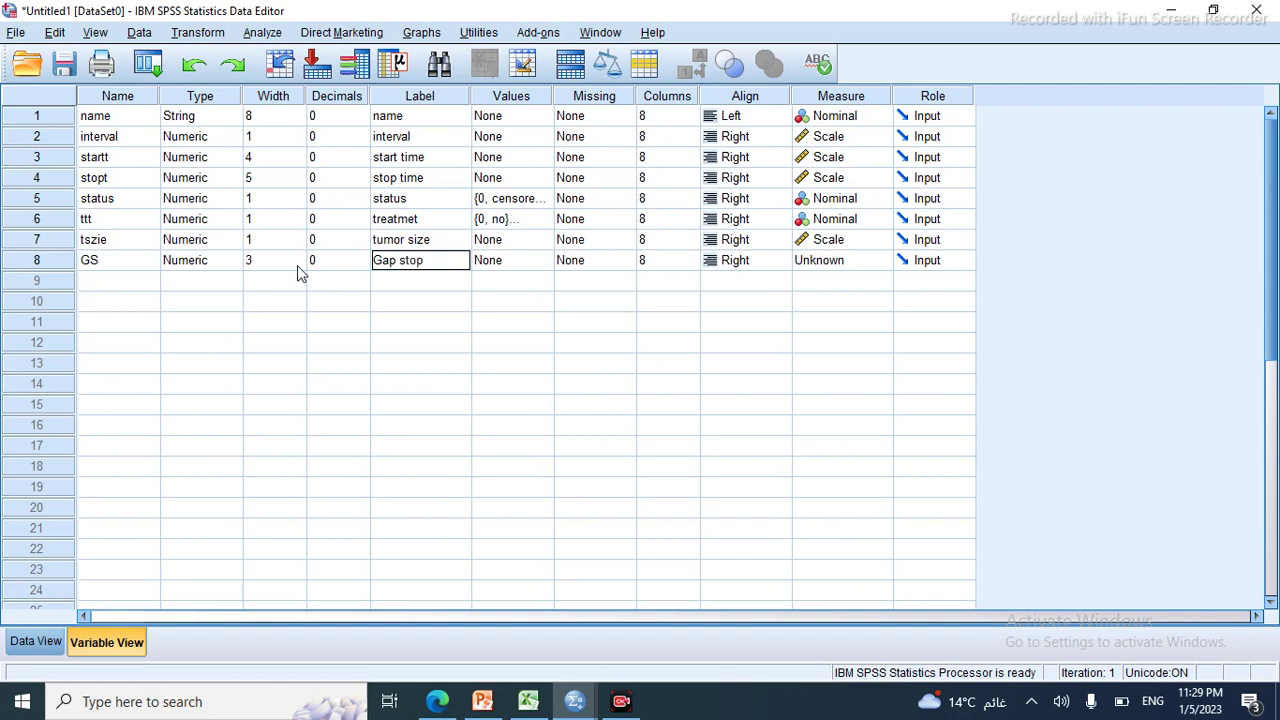
key(Tab)
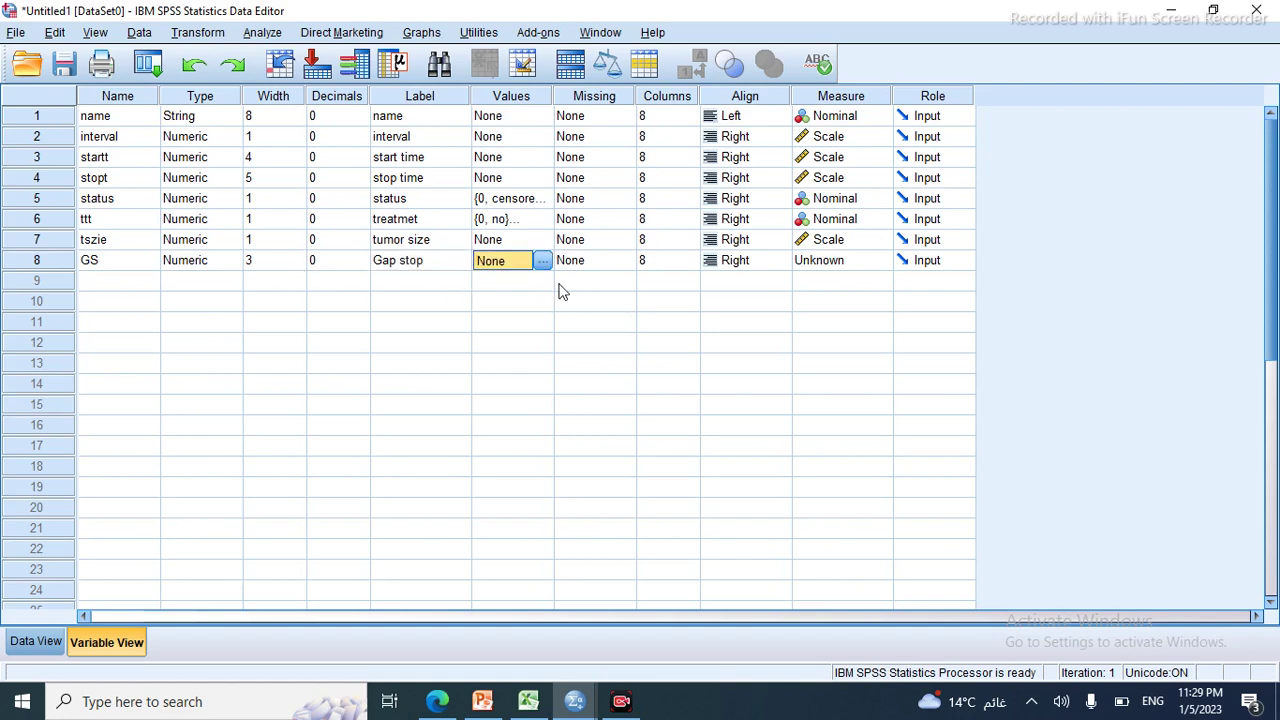
key(Tab)
key(Tab)
key(Tab)
key(Tab)
key(Tab)
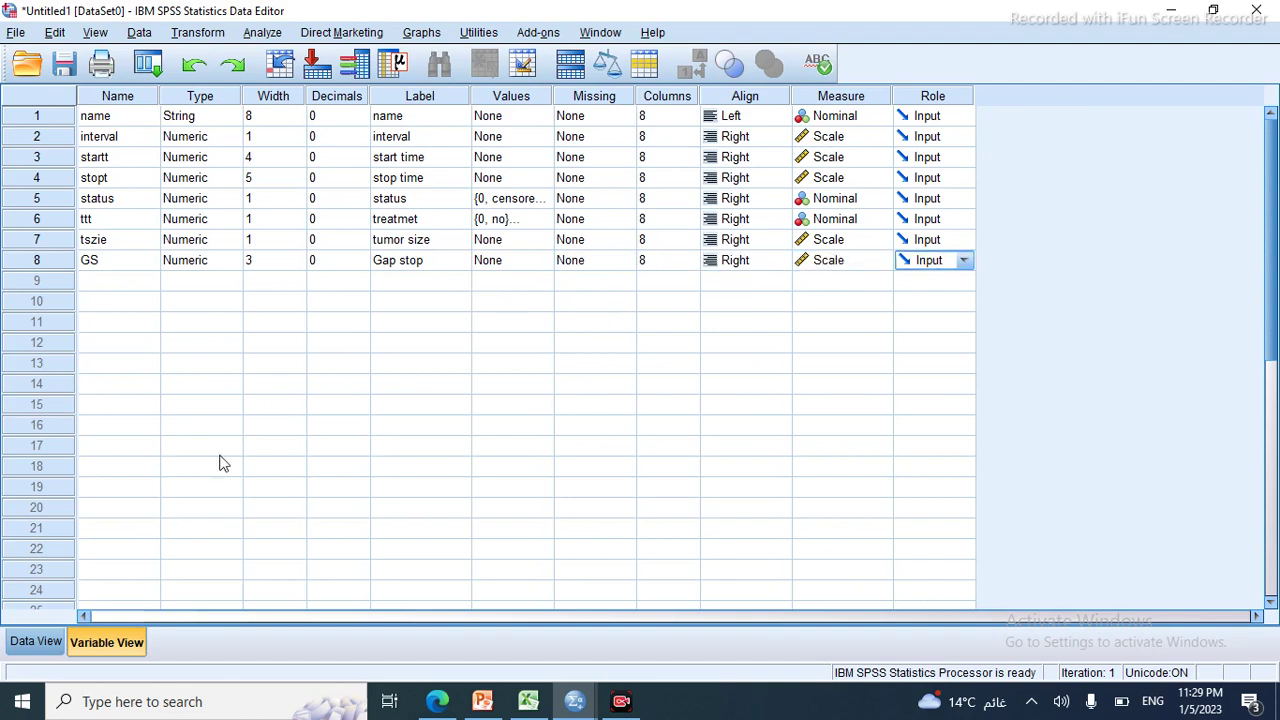
Copy the _stop values J2:J11 from Excel into the GS column of the SPSS data, starting at case 1.
click(44, 648)
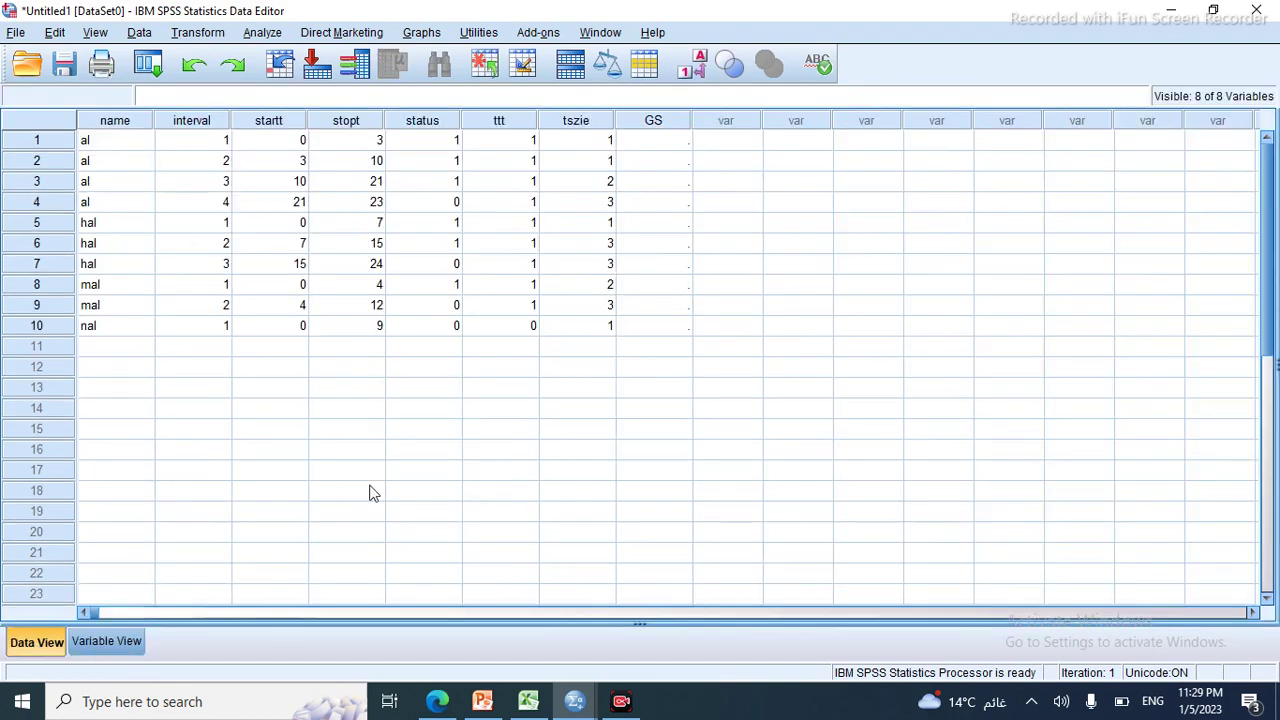
click(530, 701)
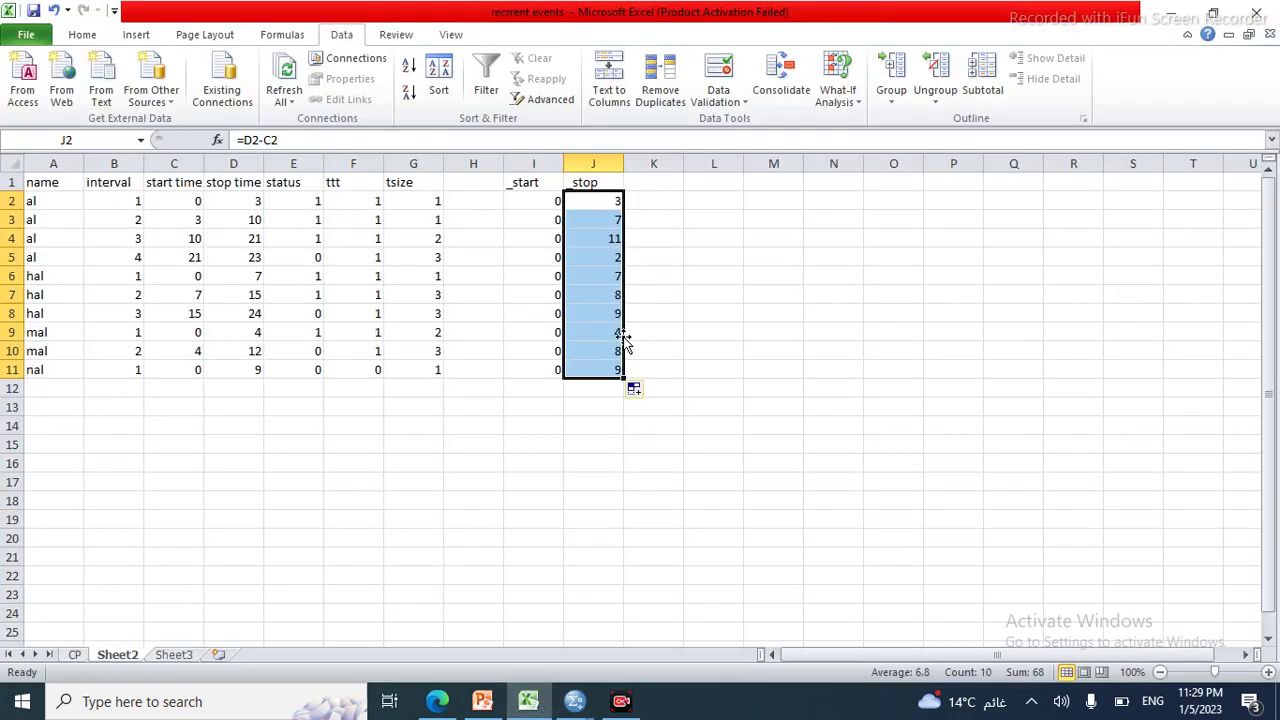
key(ctrl+c)
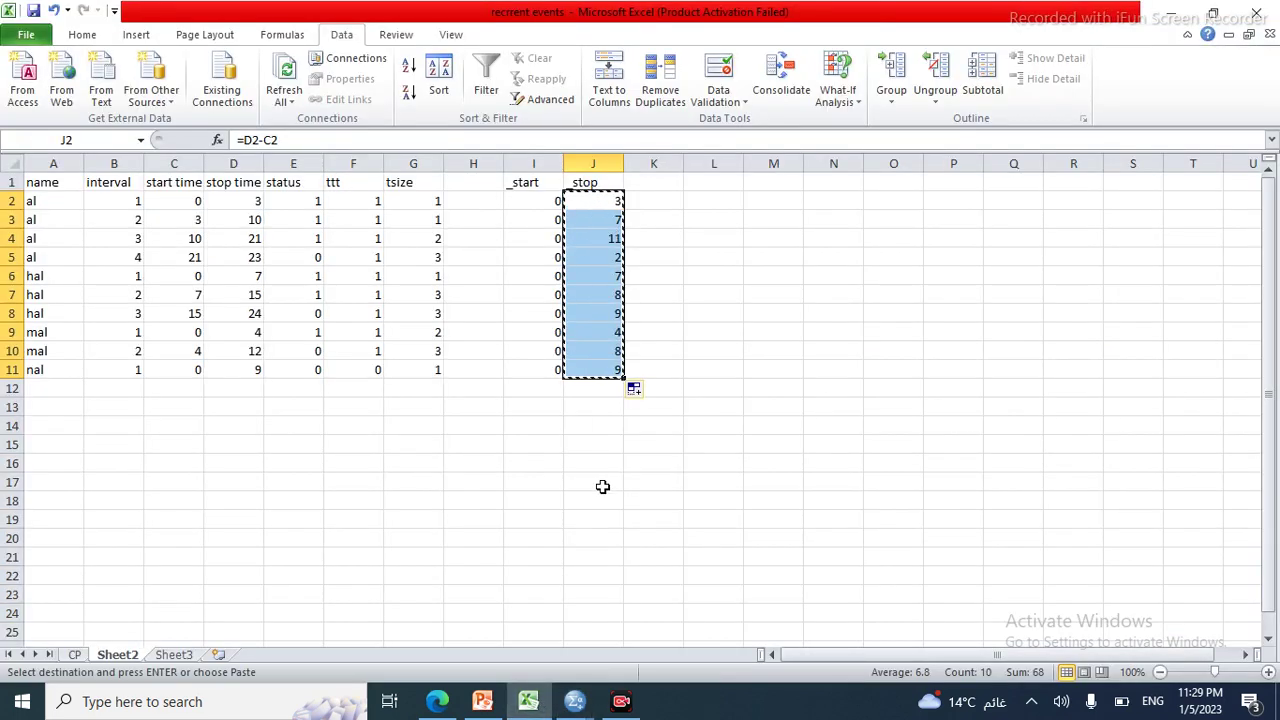
click(575, 701)
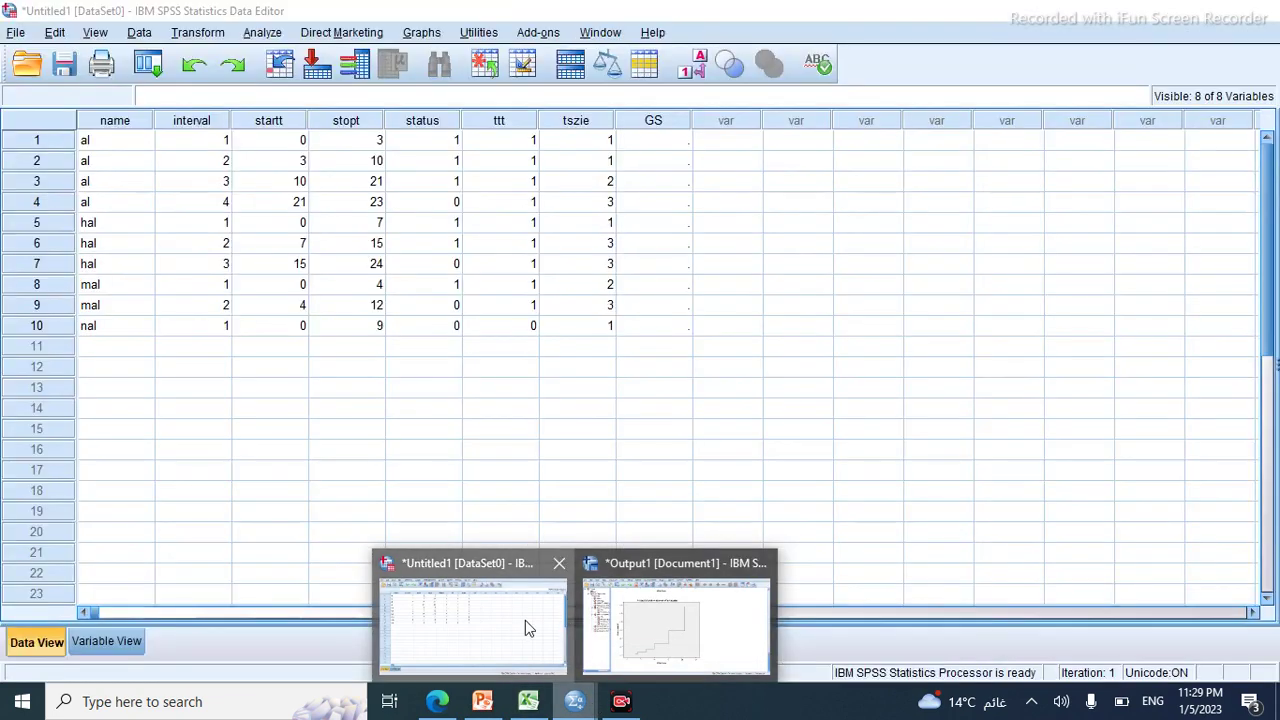
click(525, 620)
click(658, 141)
key(ctrl+v)
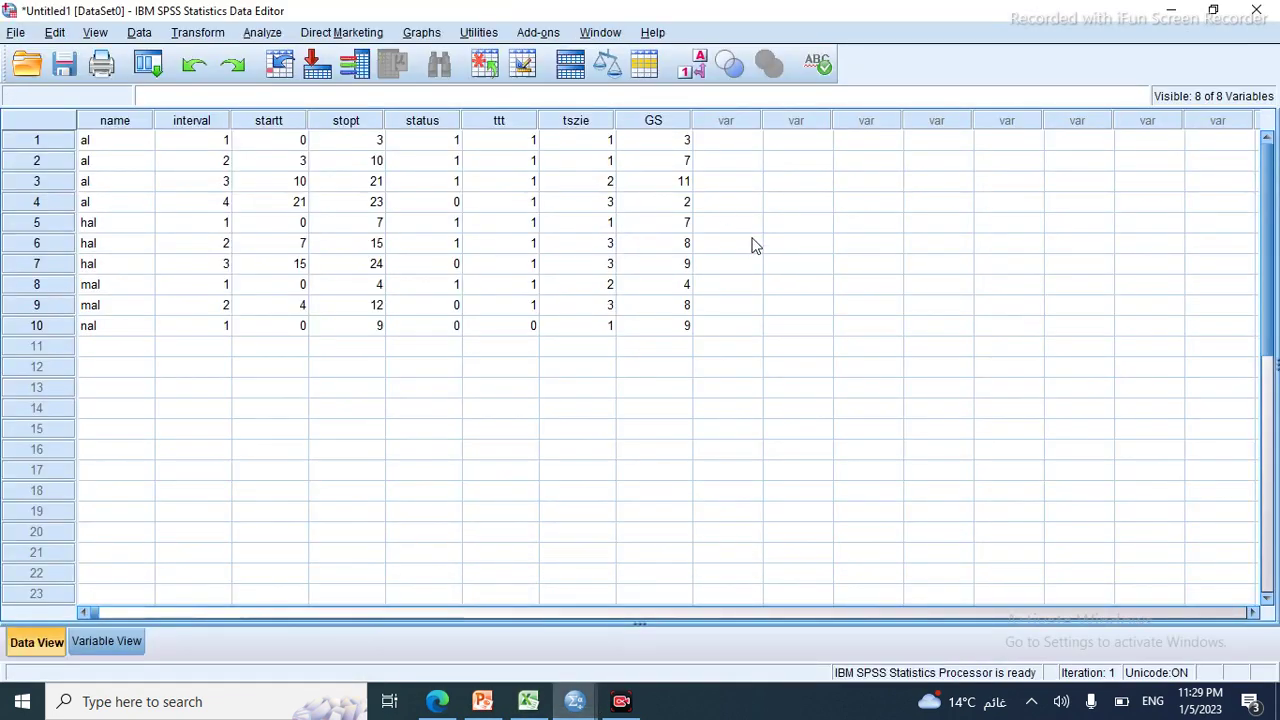
Run the Cox regression with Gap stop [GS] replacing stop time as the time variable, and review the Variables in the Equation table.
click(148, 64)
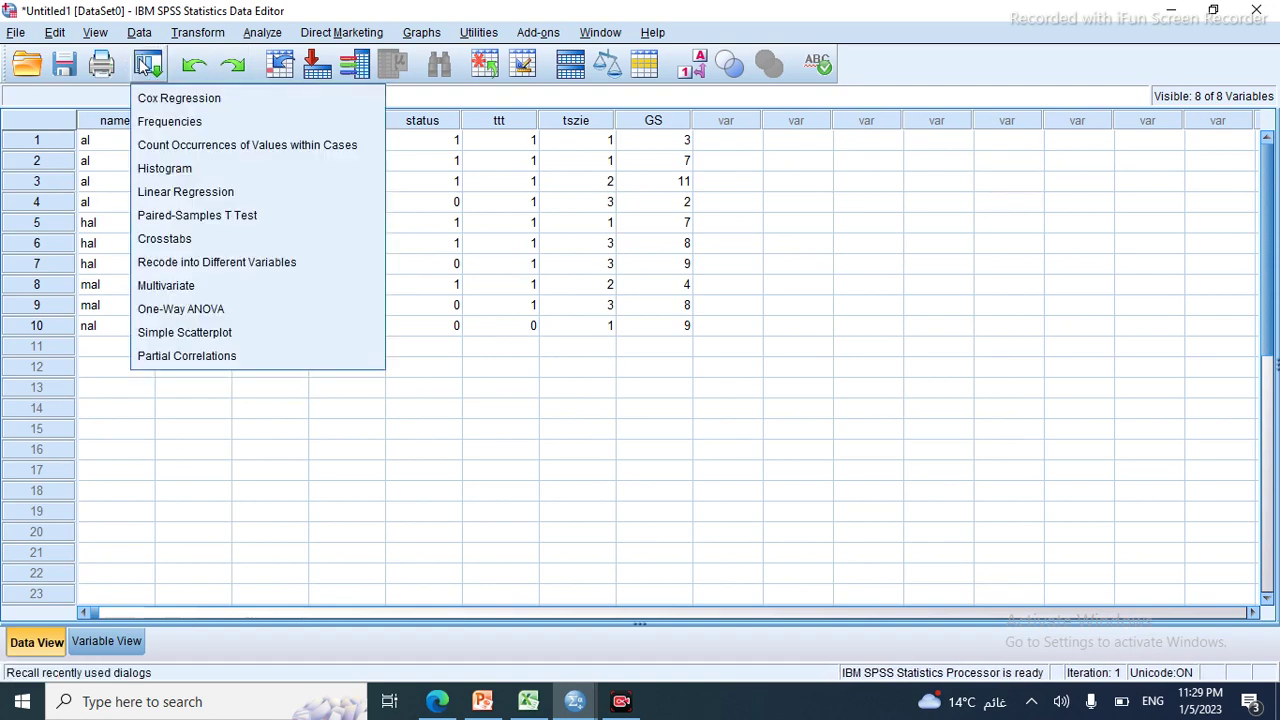
click(263, 102)
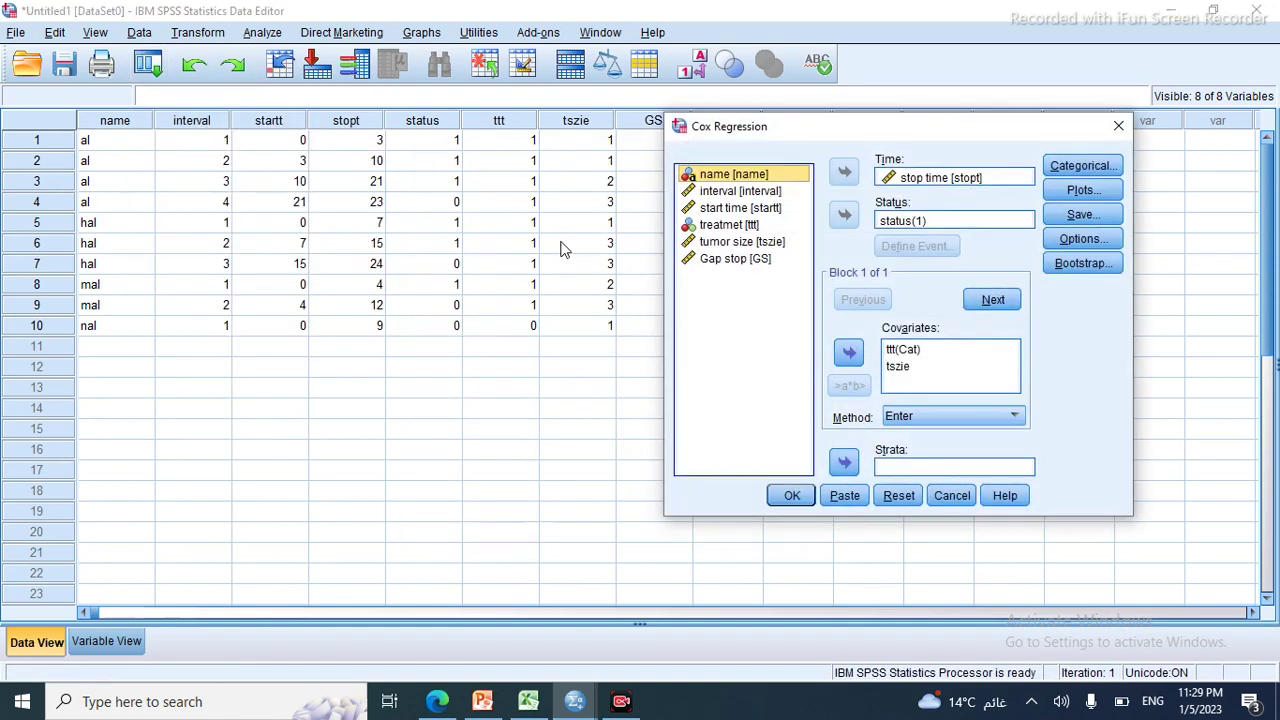
click(926, 180)
click(844, 172)
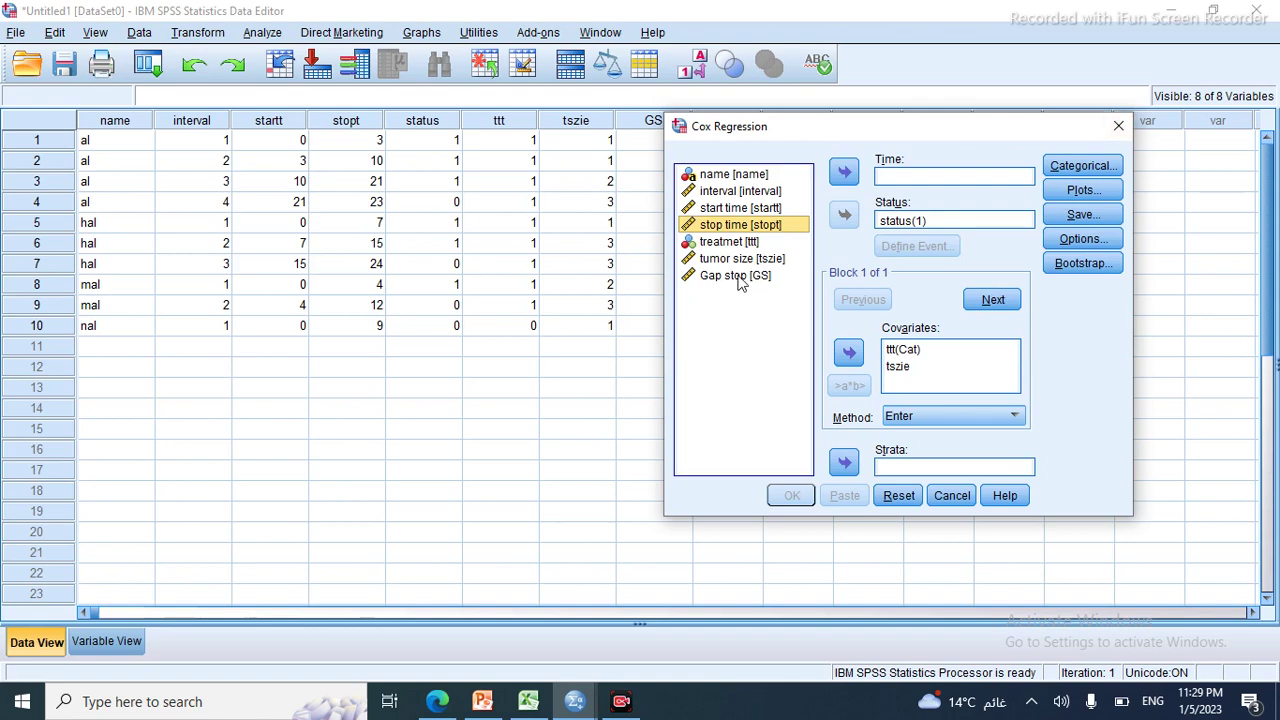
click(740, 276)
click(844, 172)
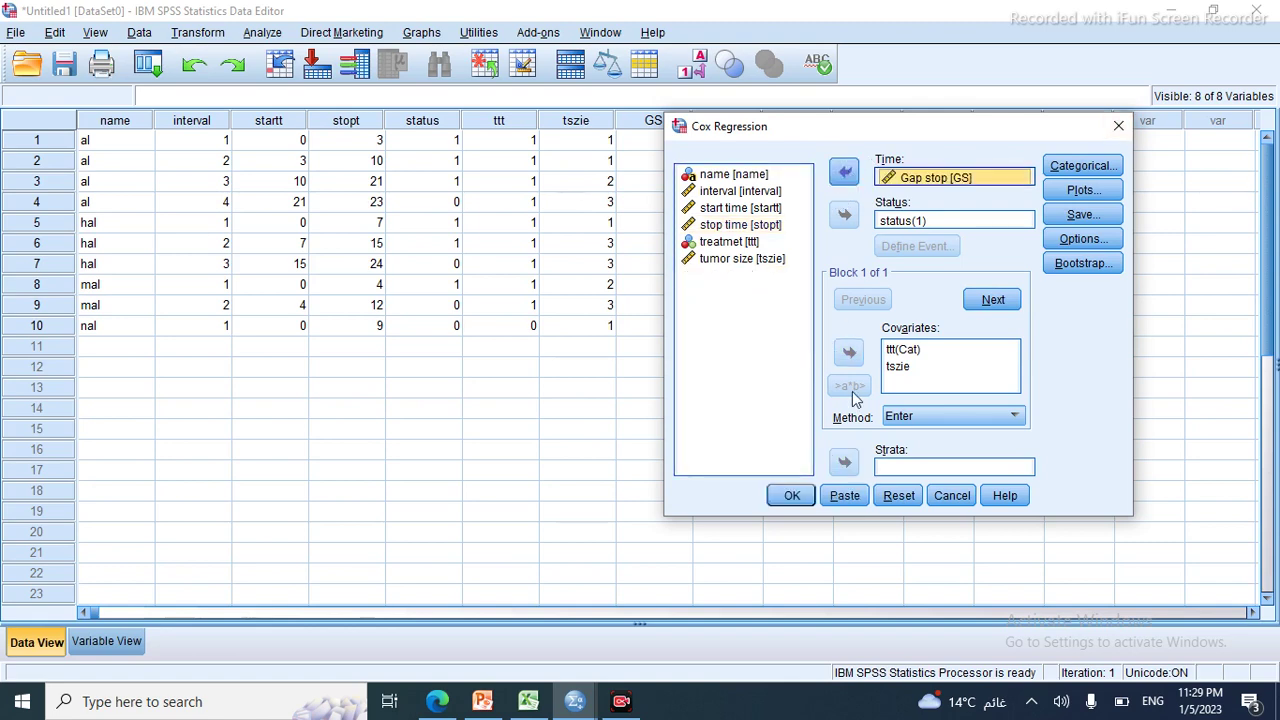
click(789, 495)
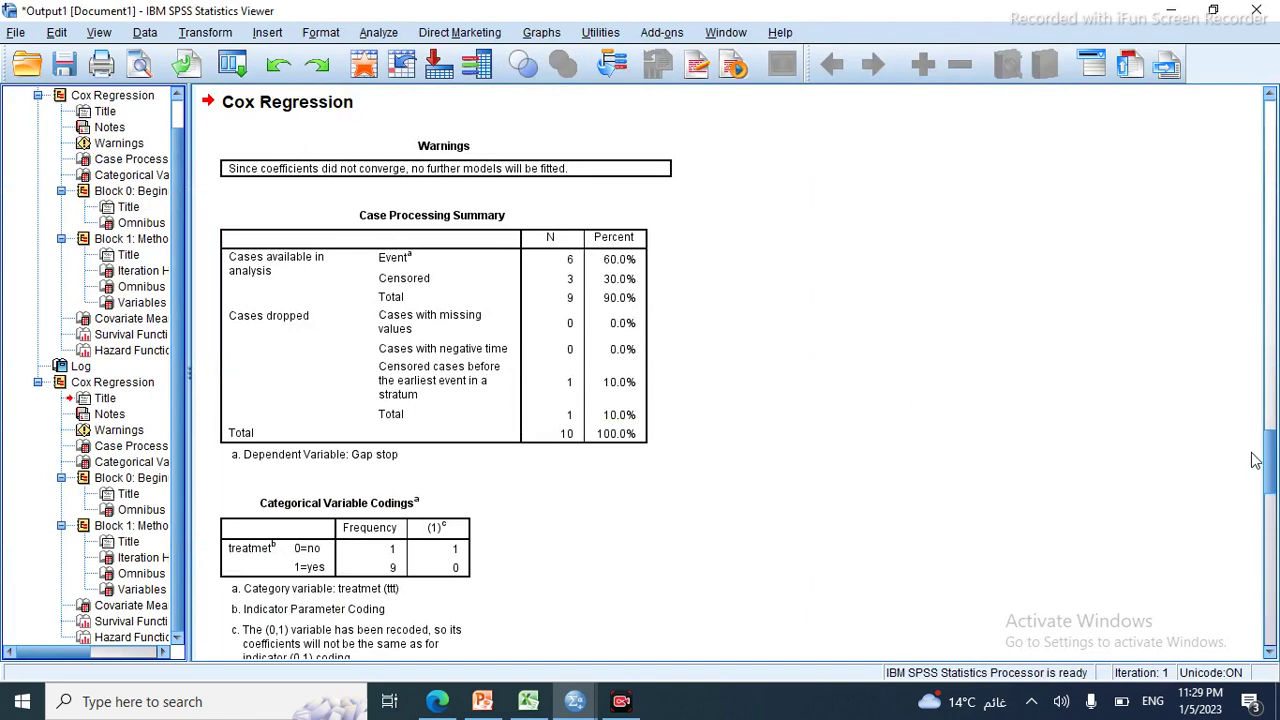
drag(1272, 462, 1272, 575)
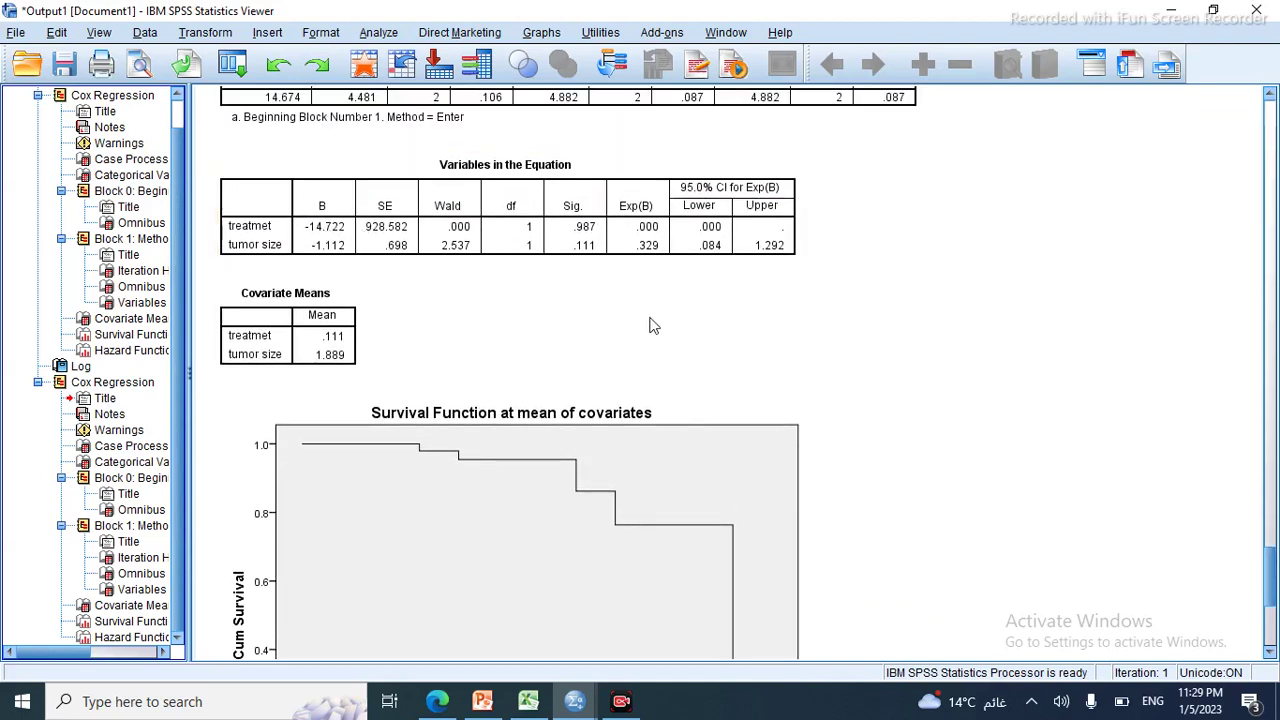
drag(1272, 560, 1256, 535)
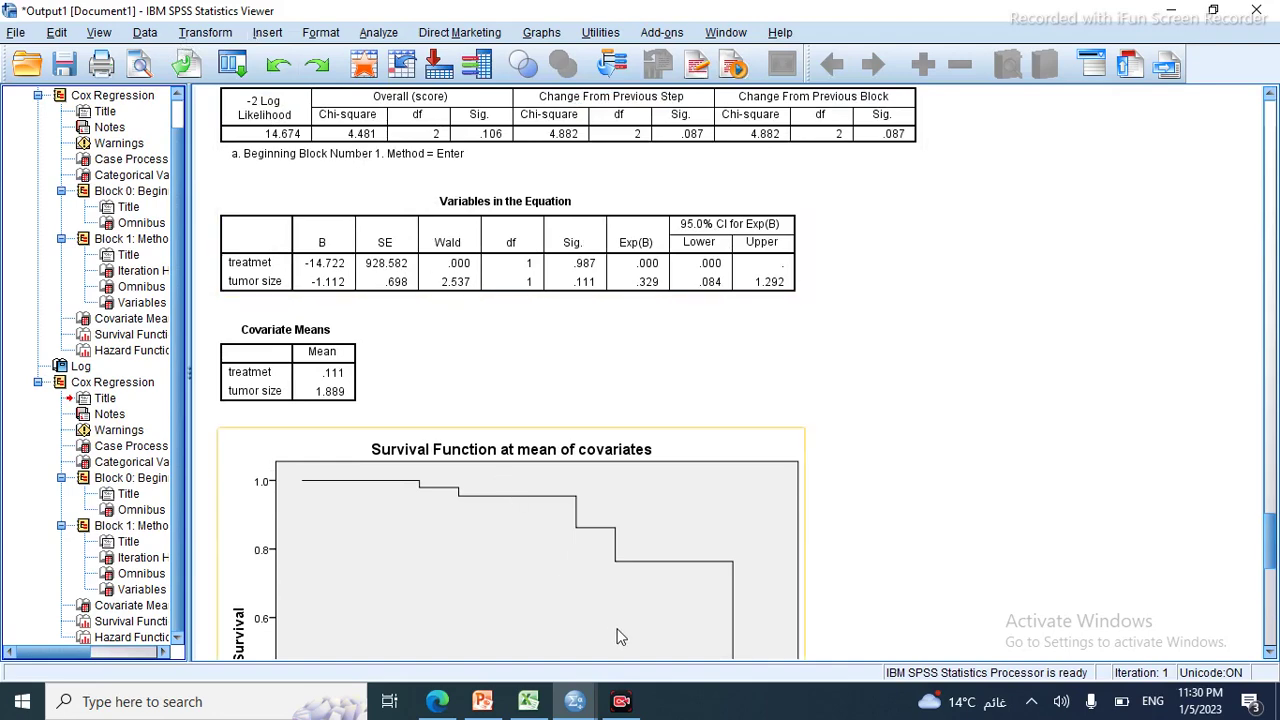
Switch to Excel, rename Sheet2 as "Gap time method" and open Sheet3.
click(529, 700)
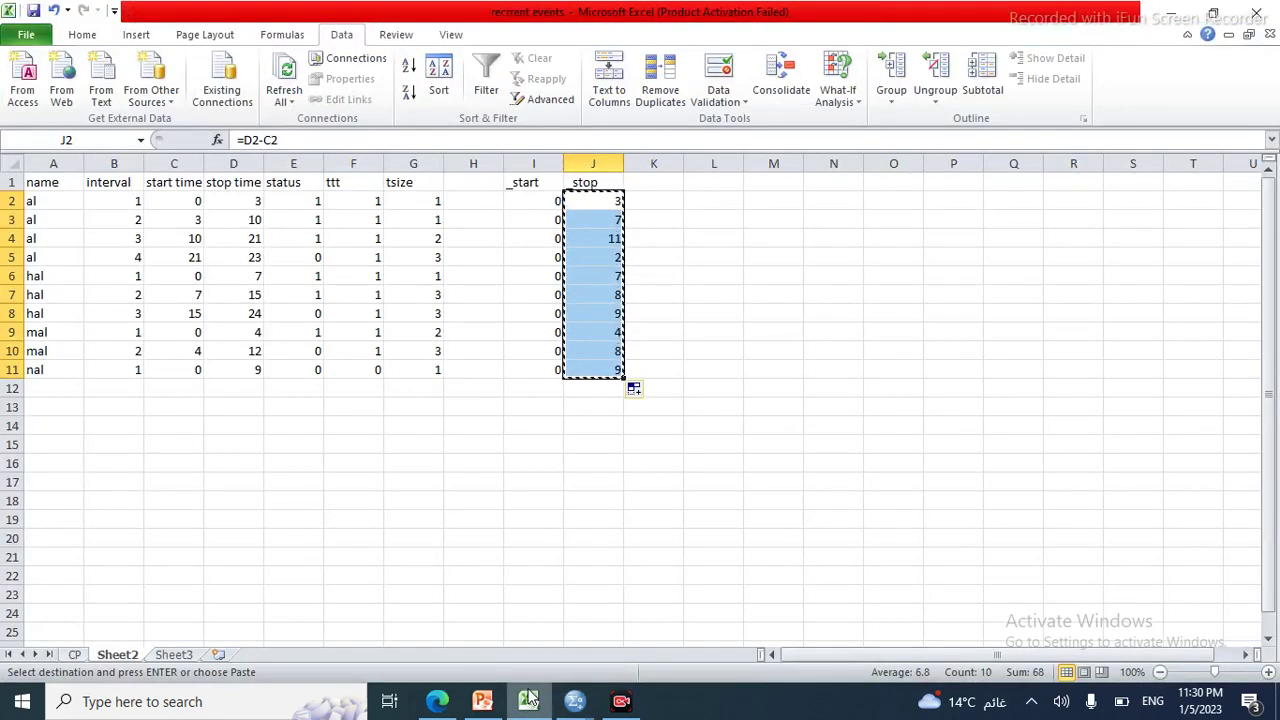
double_click(116, 656)
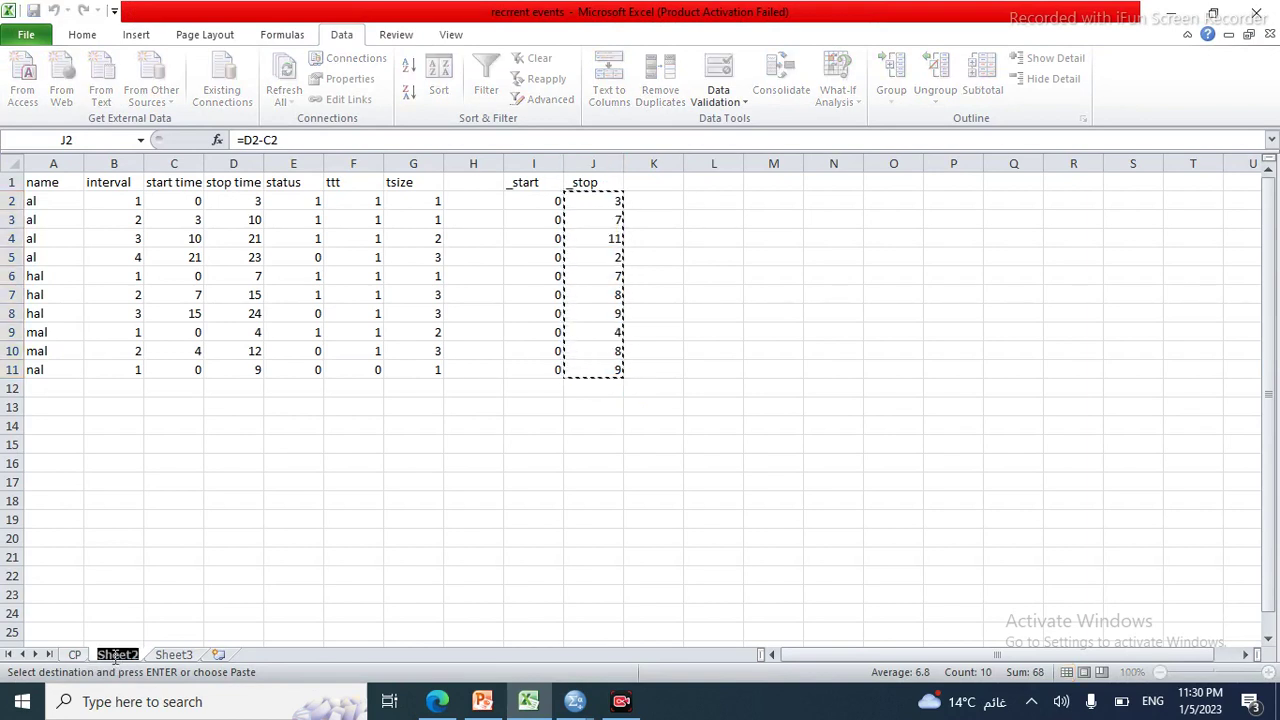
text(G)
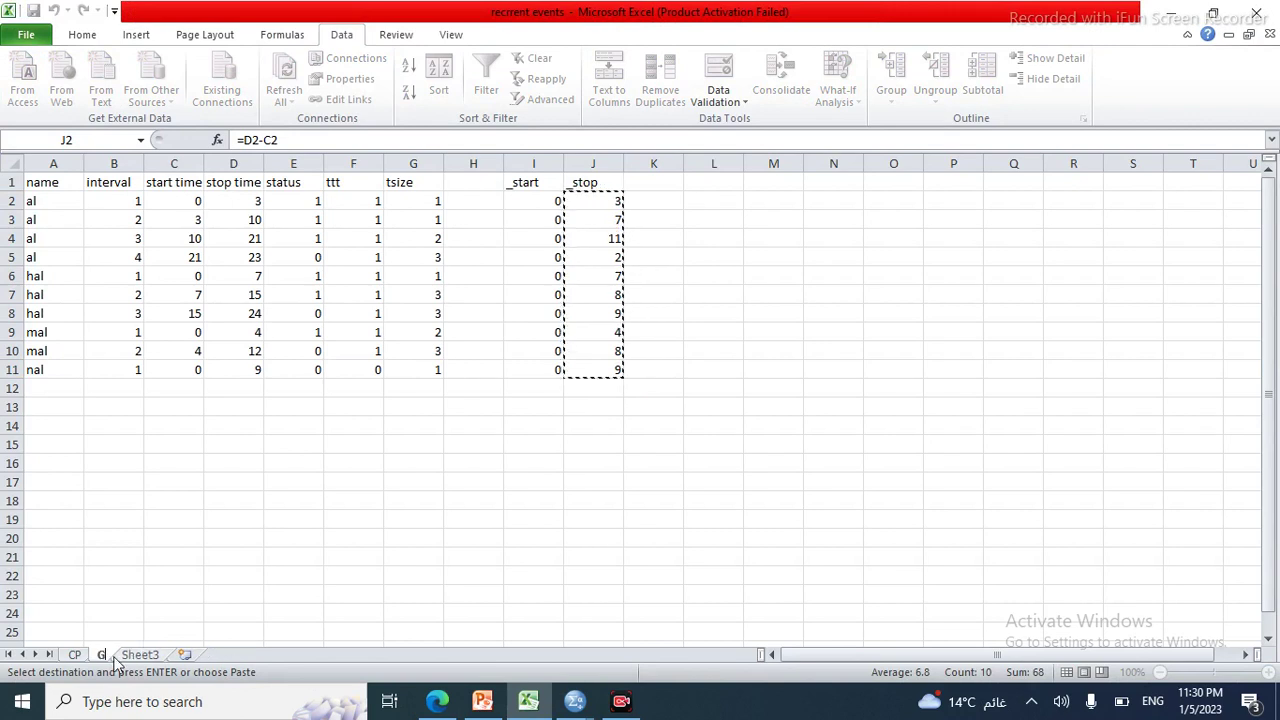
text(ap time method)
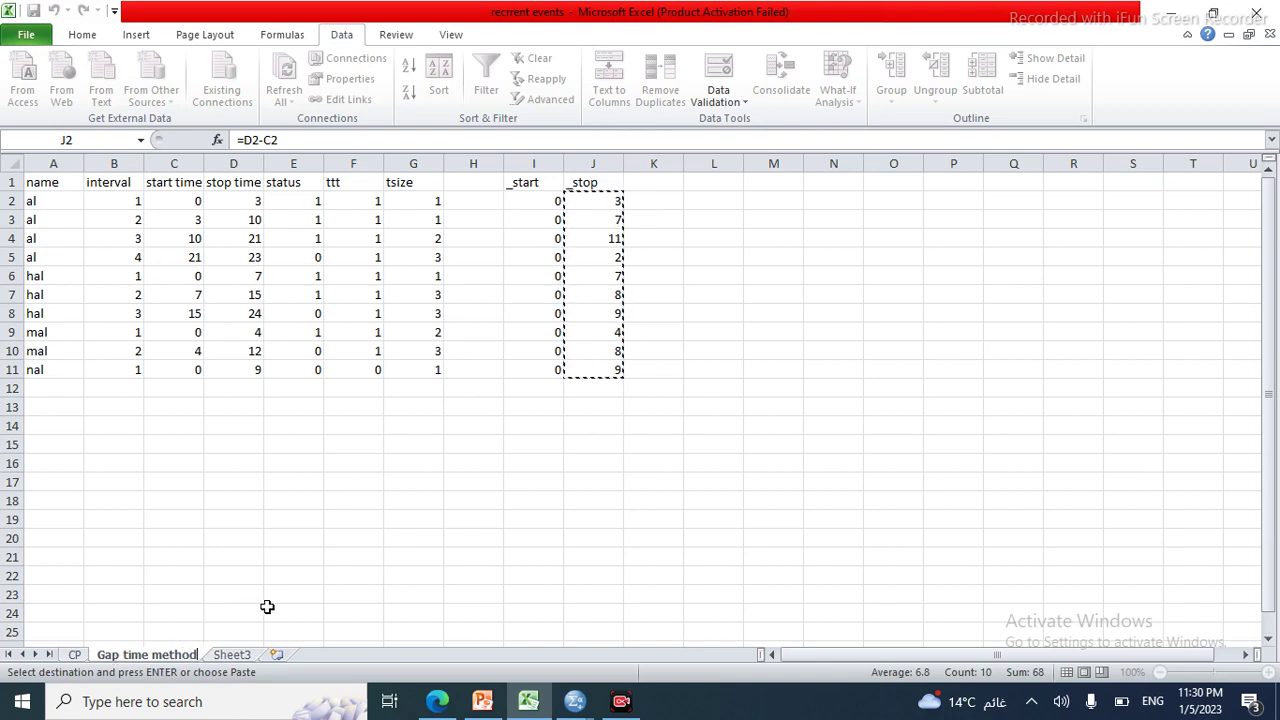
click(267, 606)
click(233, 656)
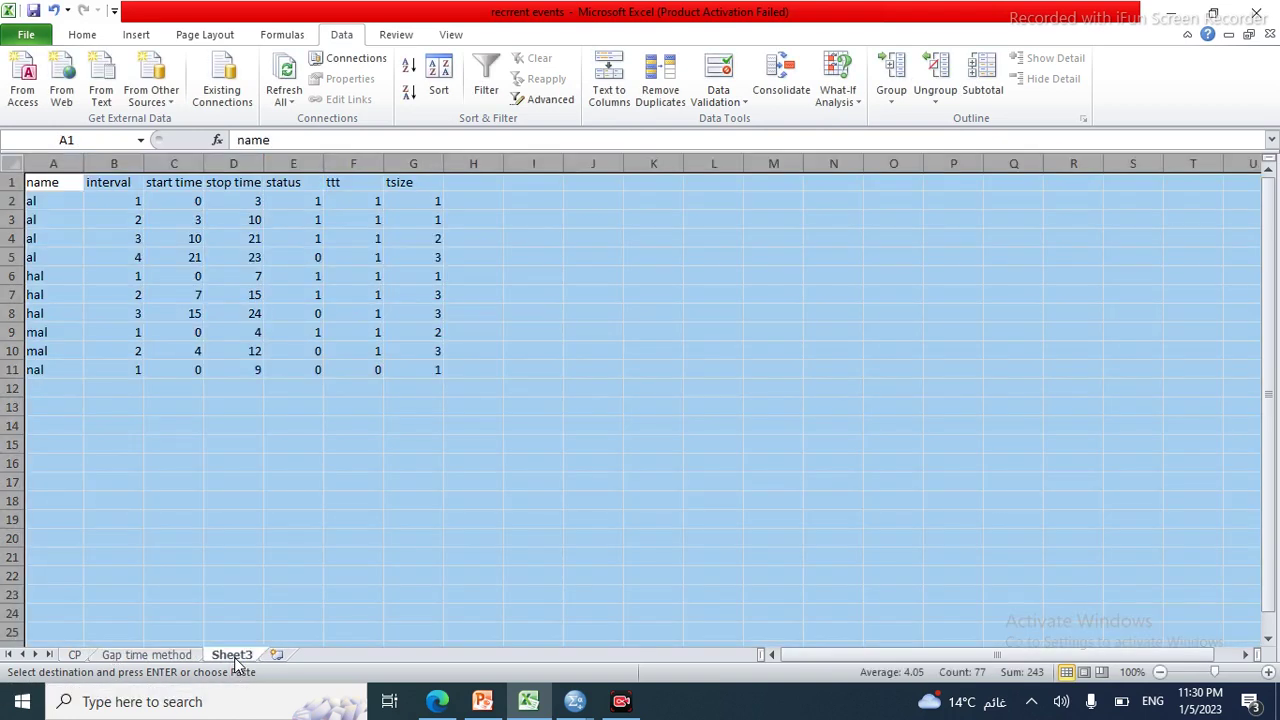
Switch to PowerPoint and review the Subject 10 marginal approach layout on slide 32, going back through the slides to slide 19.
click(483, 702)
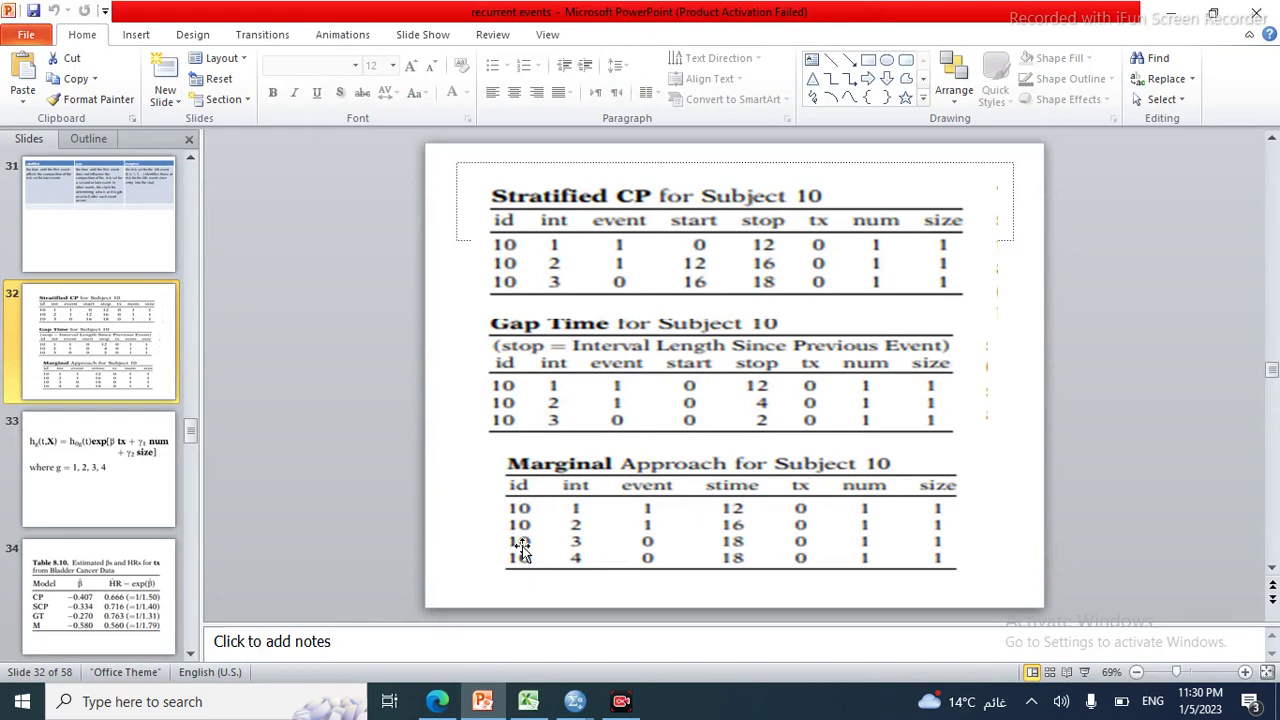
click(138, 224)
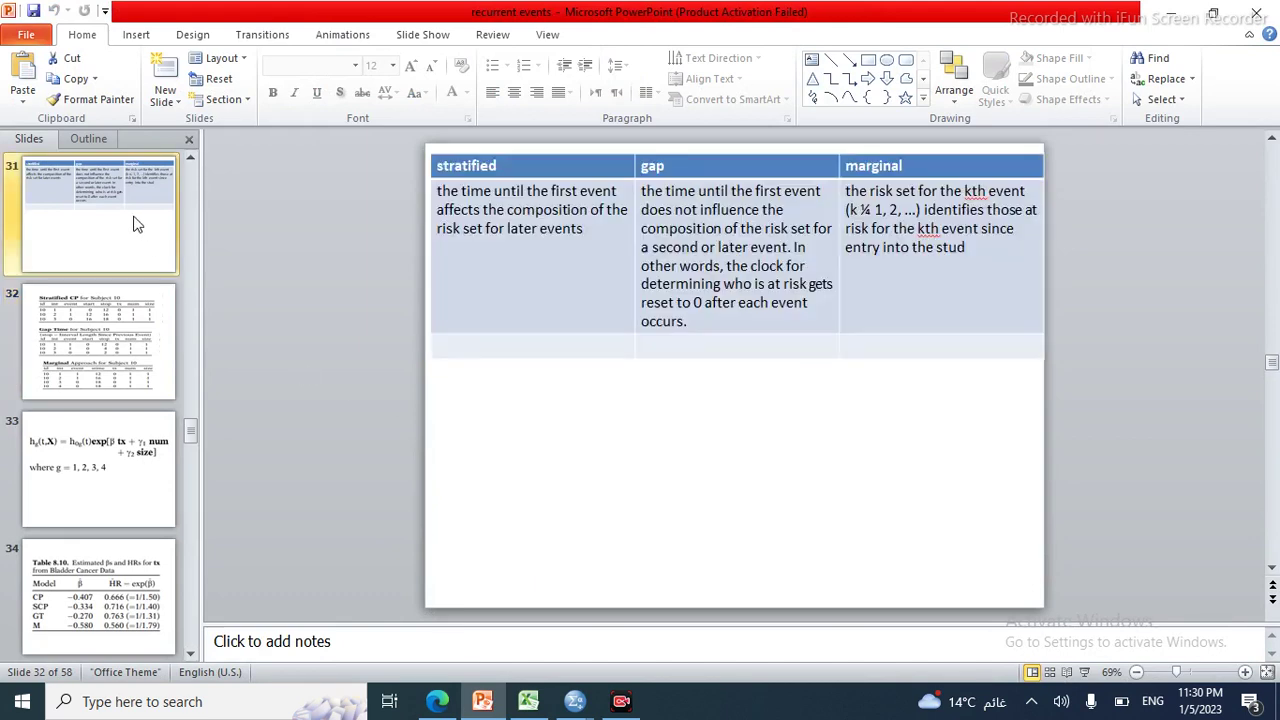
key(Up)
key(Up)
key(Up)
key(Up)
key(Up)
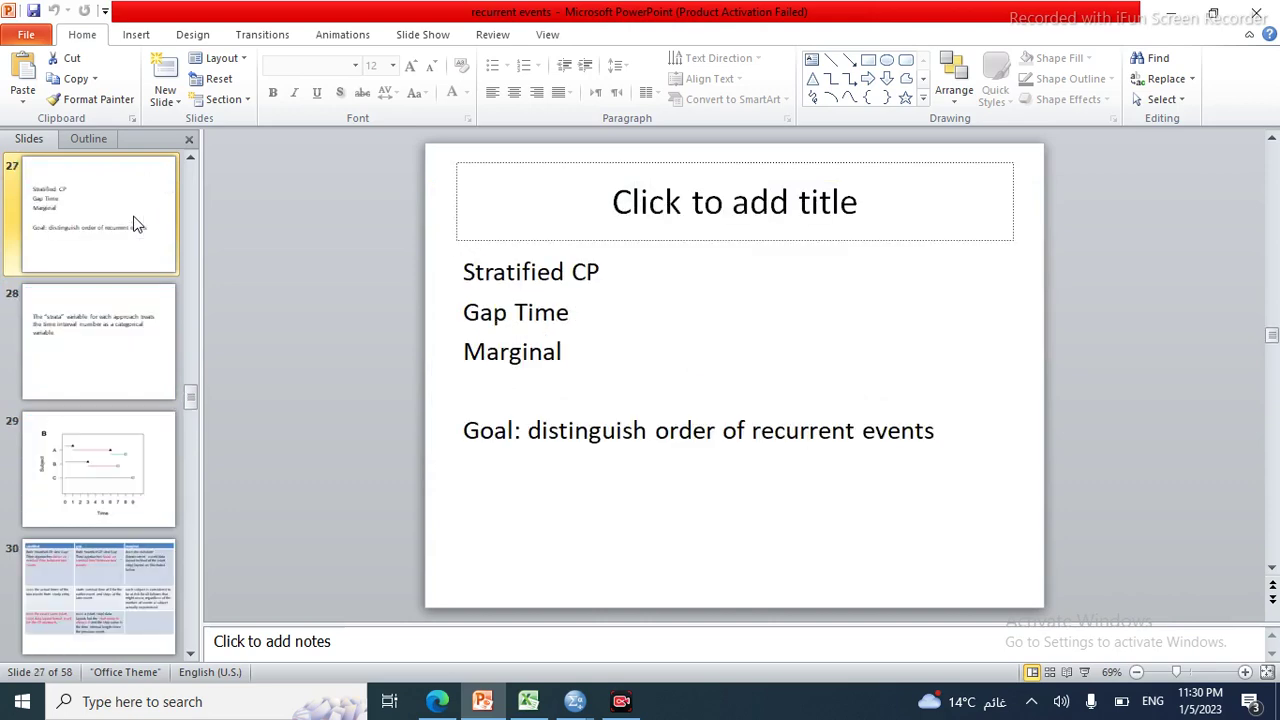
key(Up)
key(Up)
key(Up)
key(Up)
key(Up)
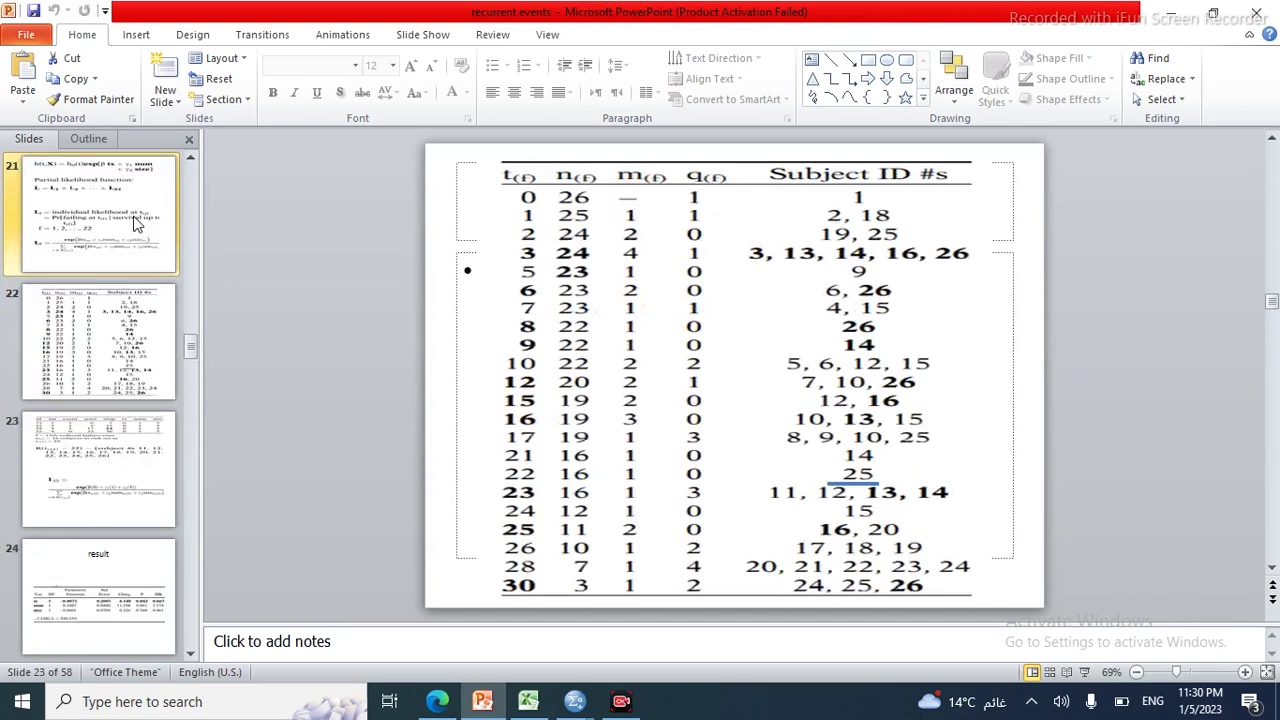
key(Up)
key(Up)
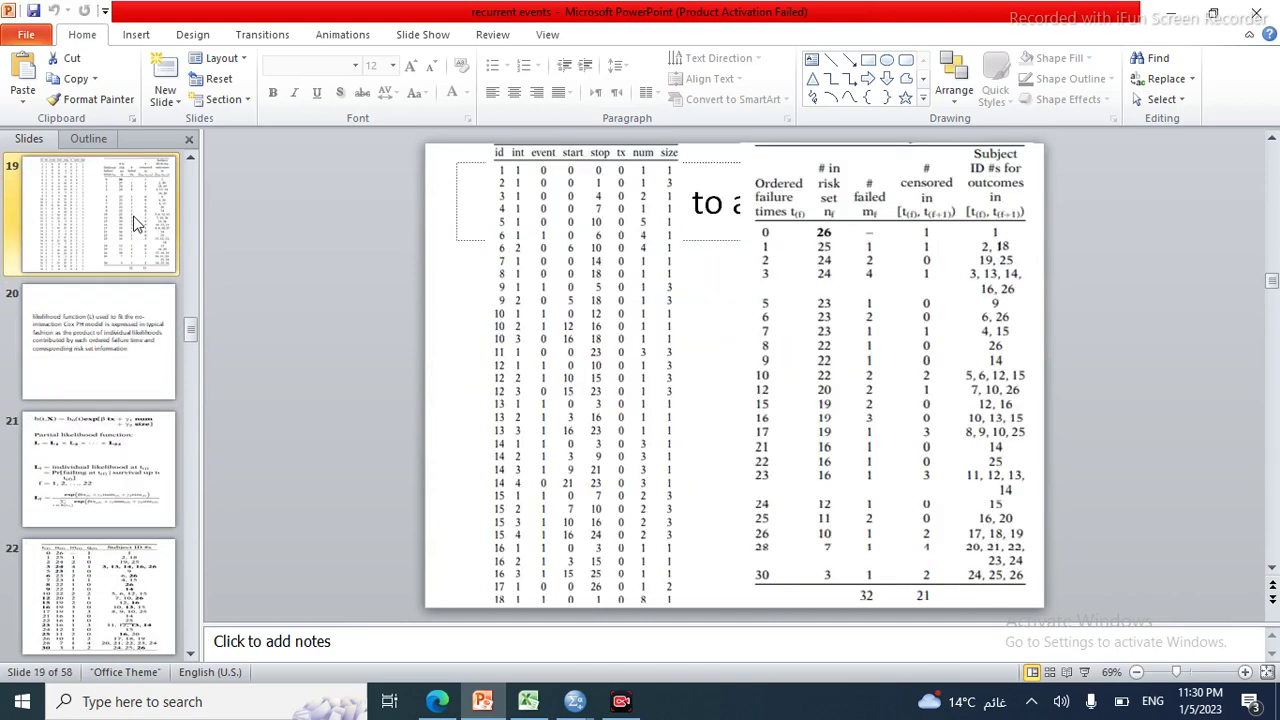
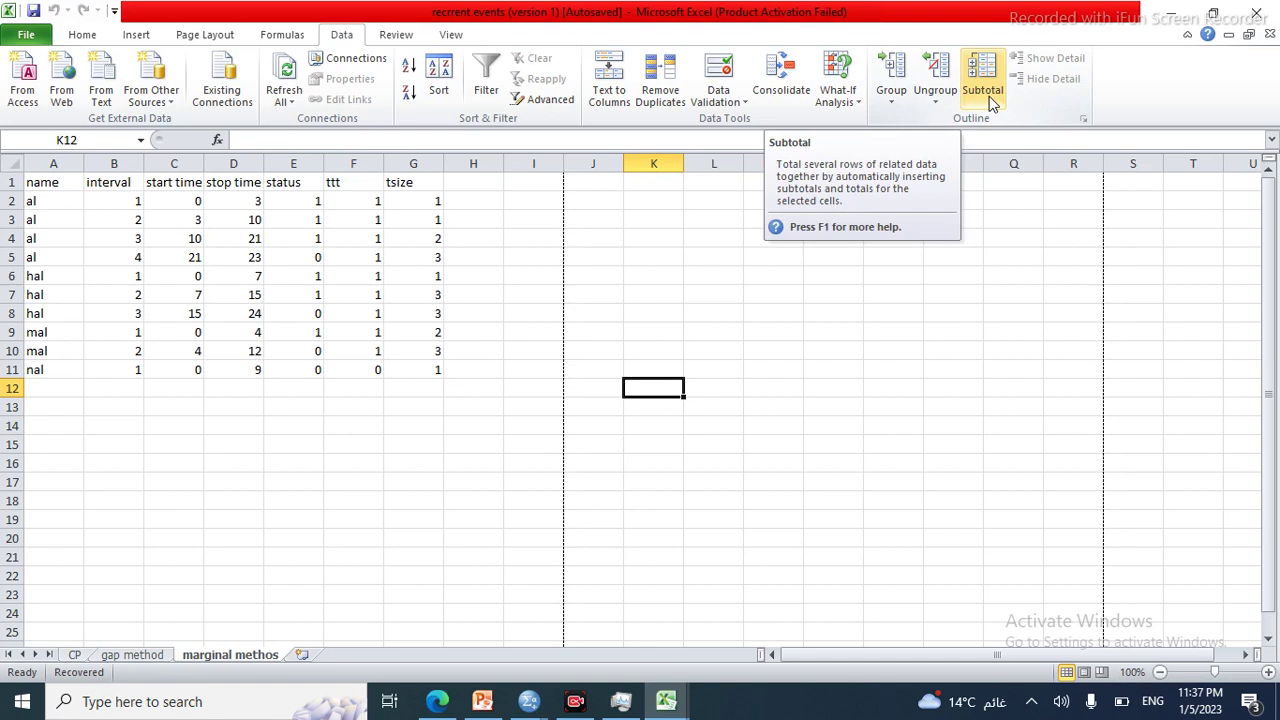
Select the data table A1:G11 with its headers and open the Subtotal settings for it.
click(44, 190)
key(ctrl+shift+Right)
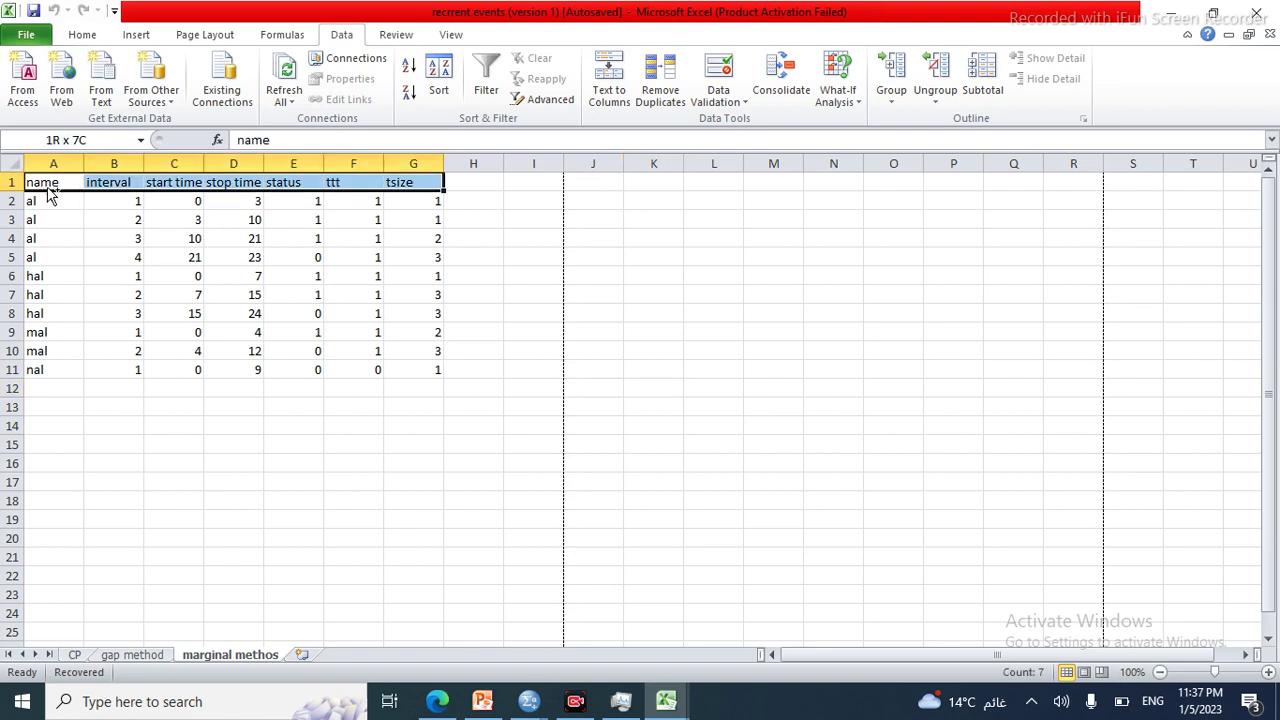
key(ctrl+shift+Down)
click(982, 78)
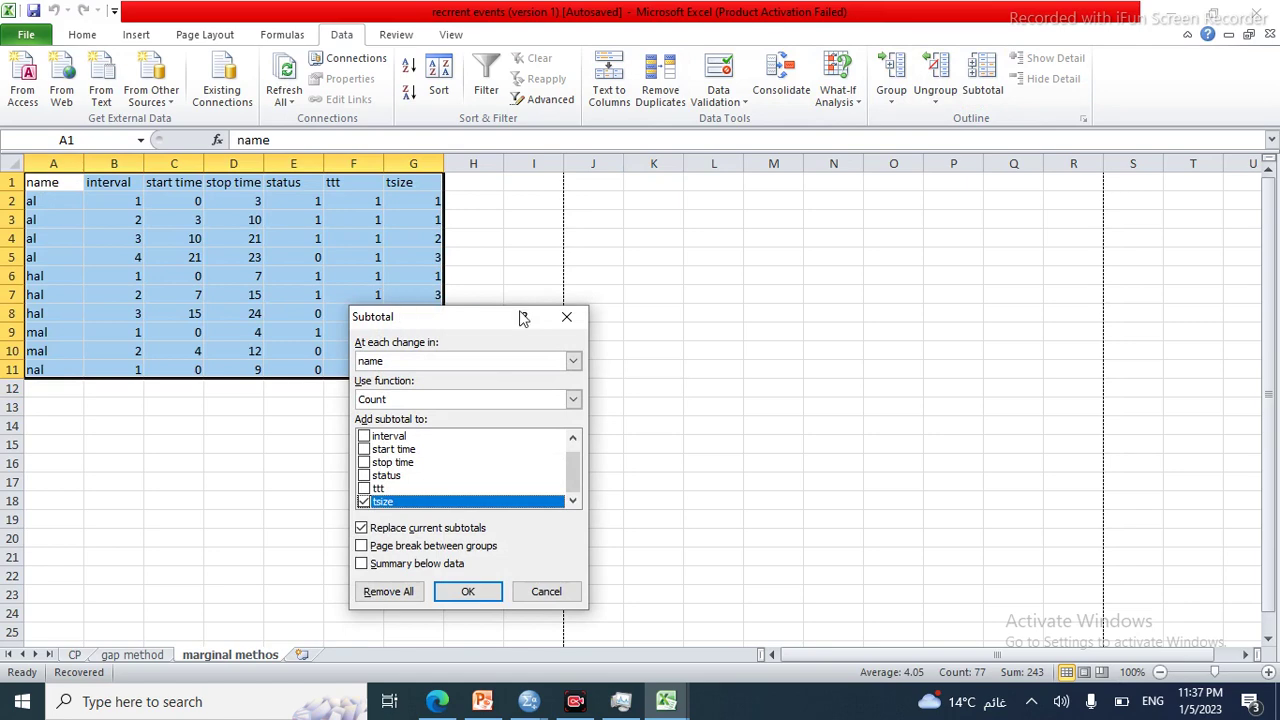
click(565, 316)
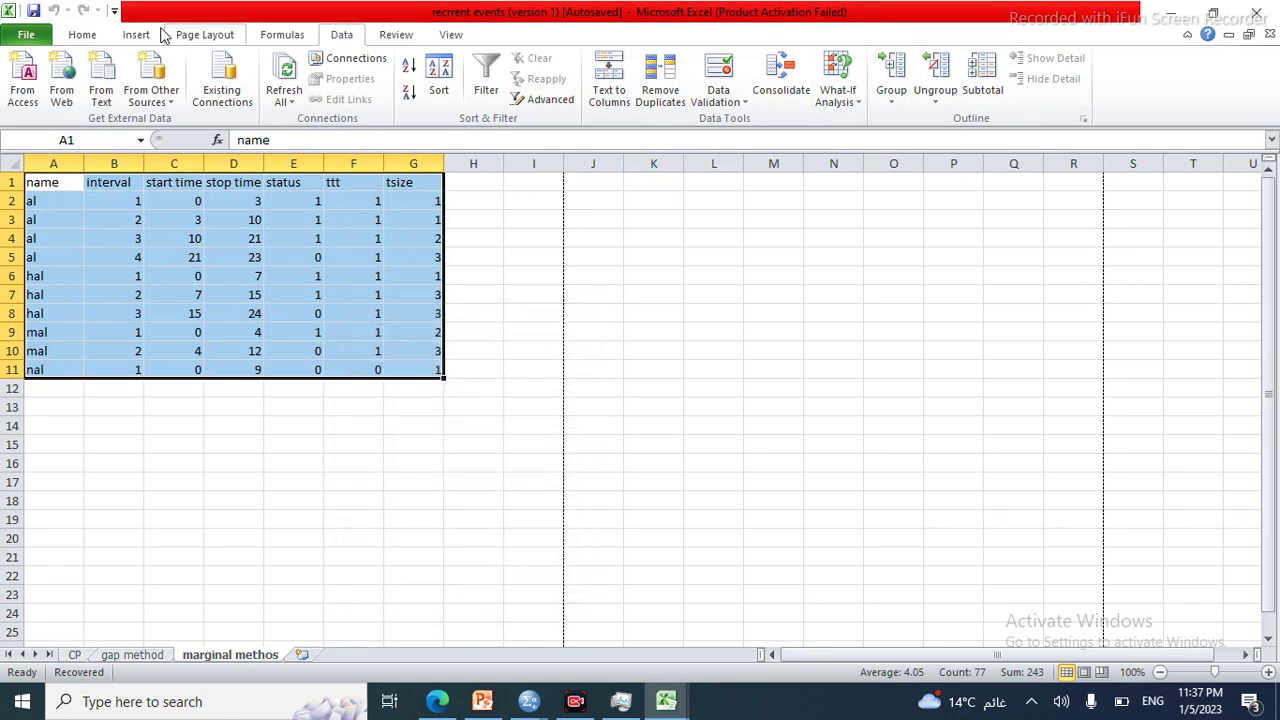
click(88, 38)
click(341, 36)
click(983, 72)
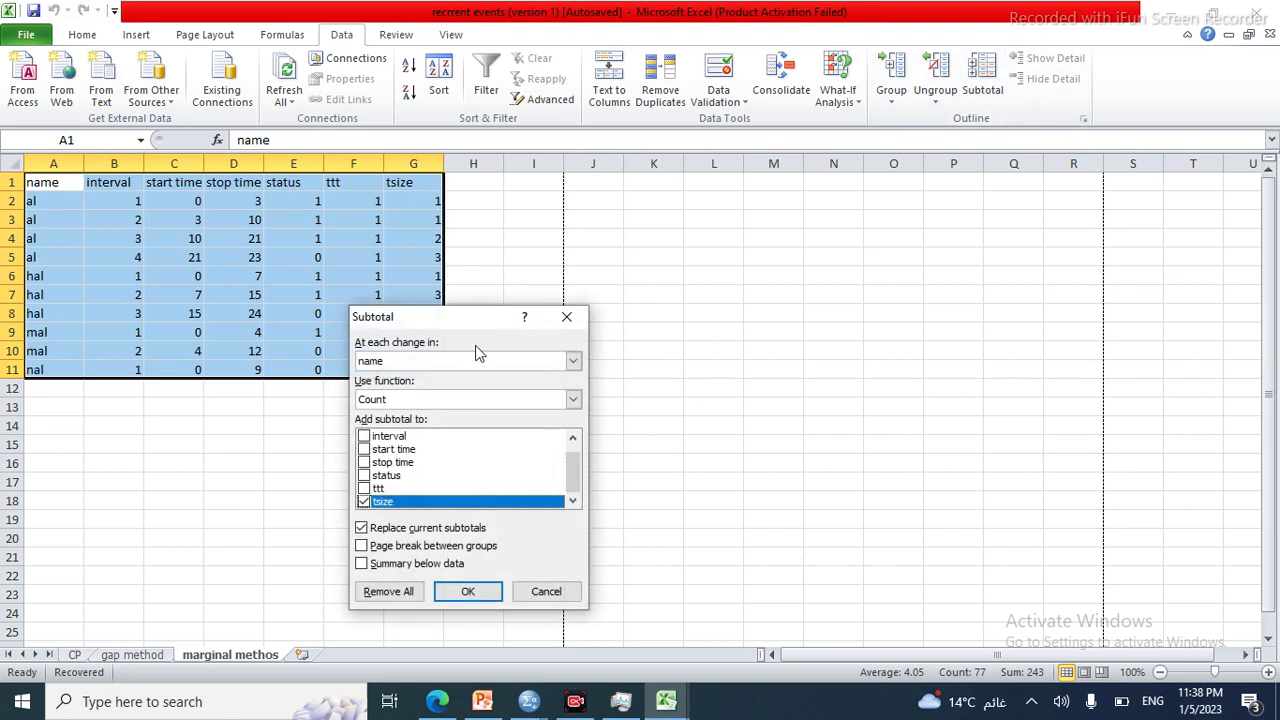
Add Count subtotals at each change in name, with the name and tsize columns counted and the summary placed below the data.
click(574, 362)
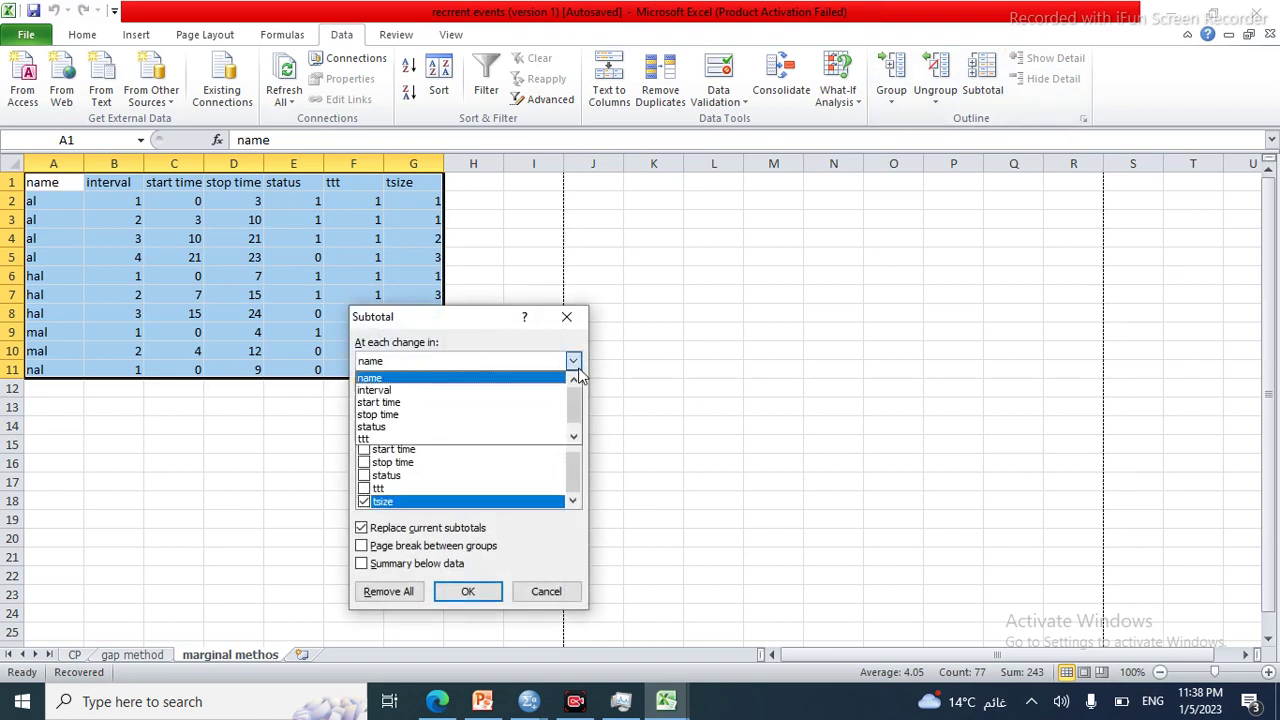
click(577, 371)
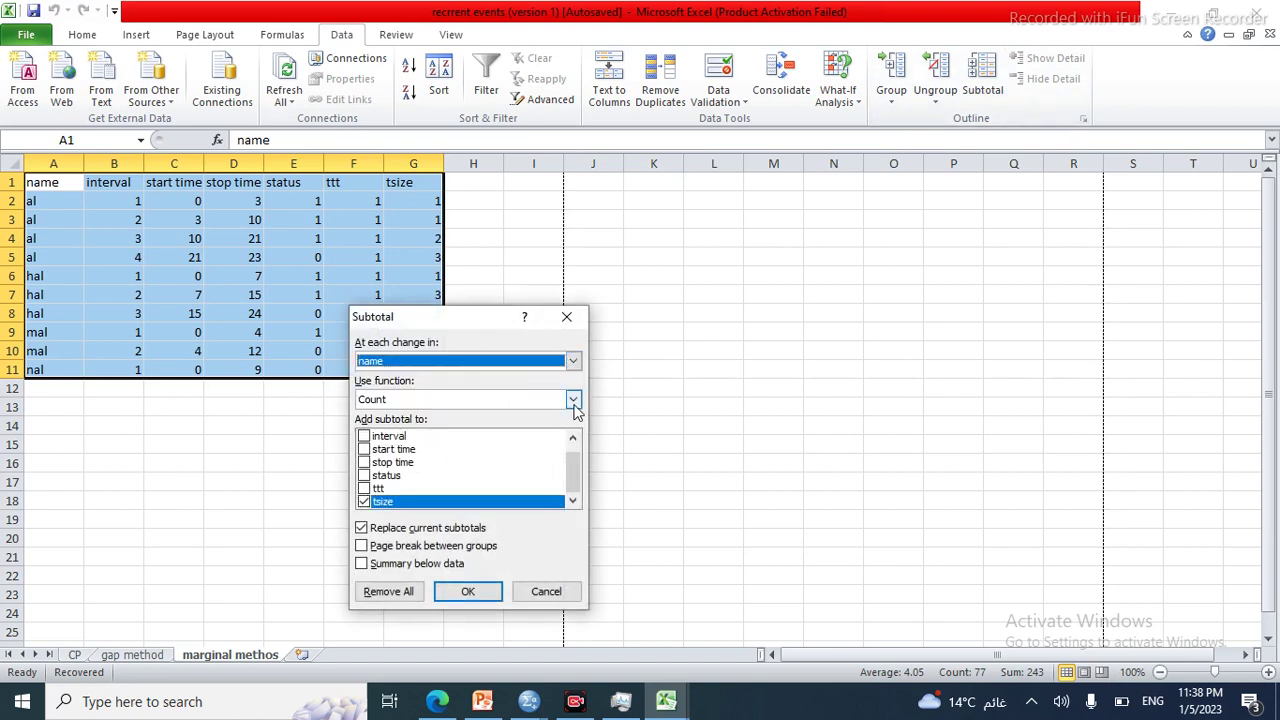
click(573, 400)
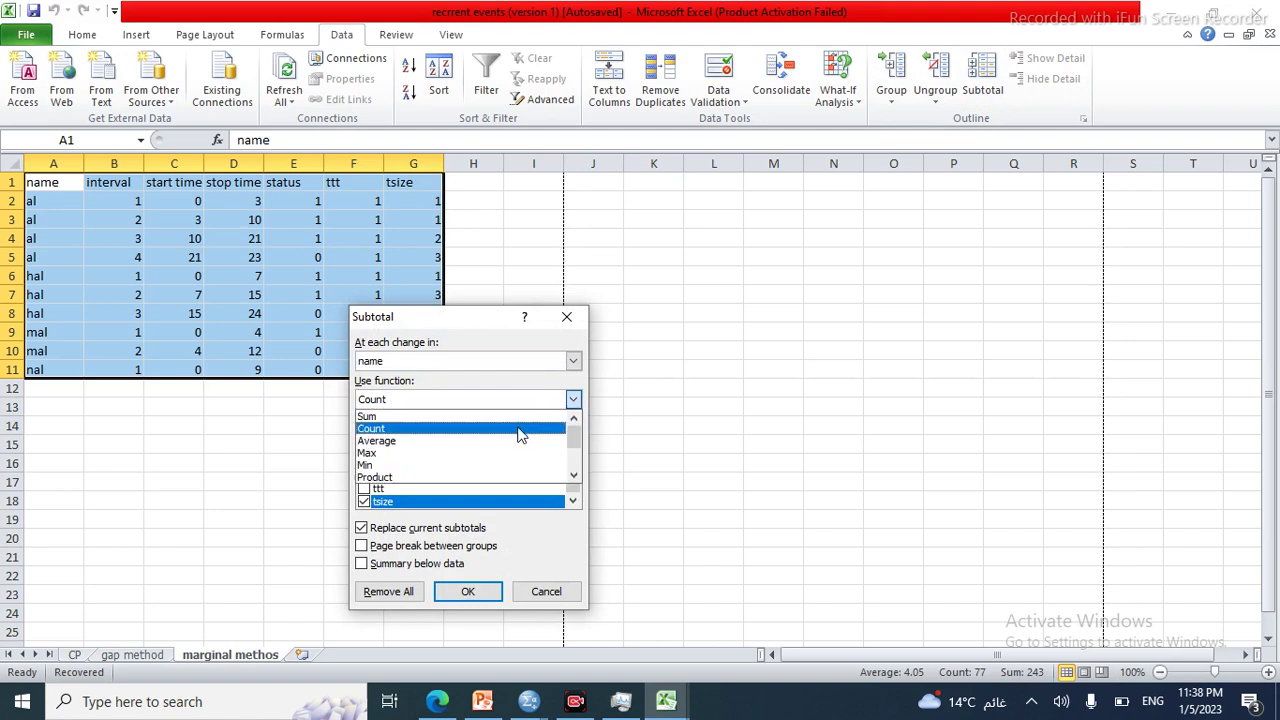
click(520, 430)
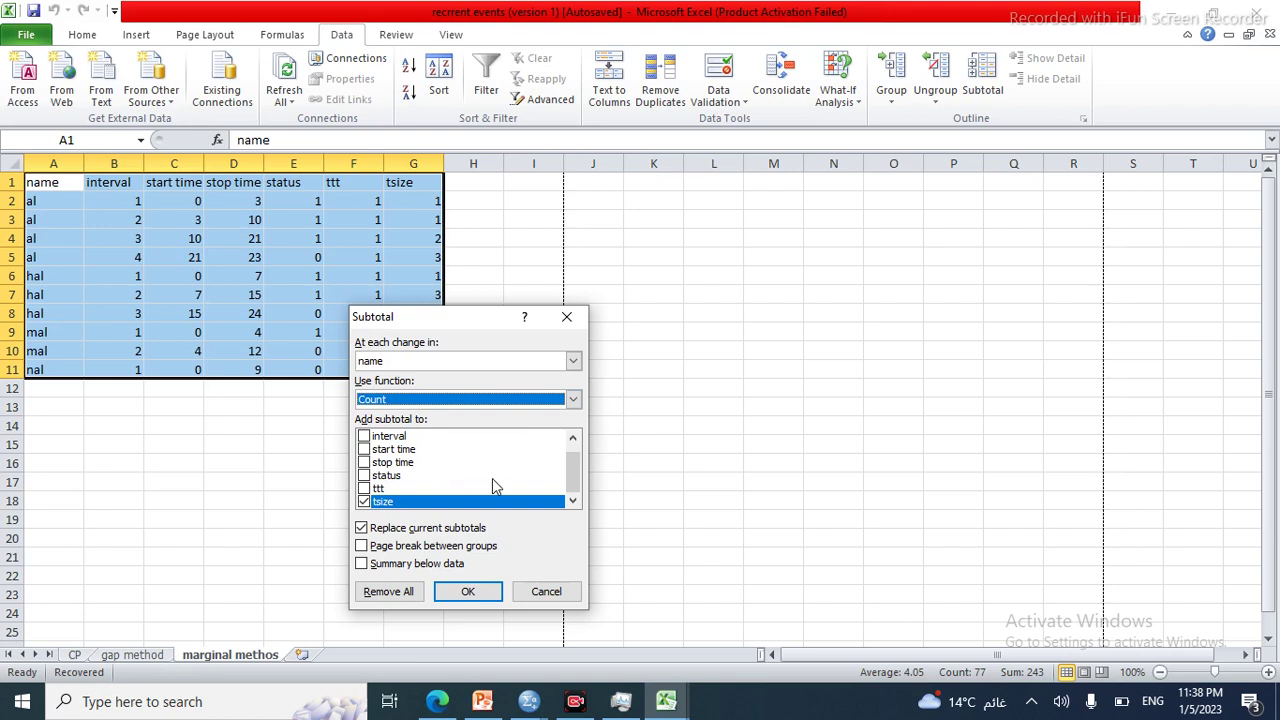
drag(572, 483, 572, 468)
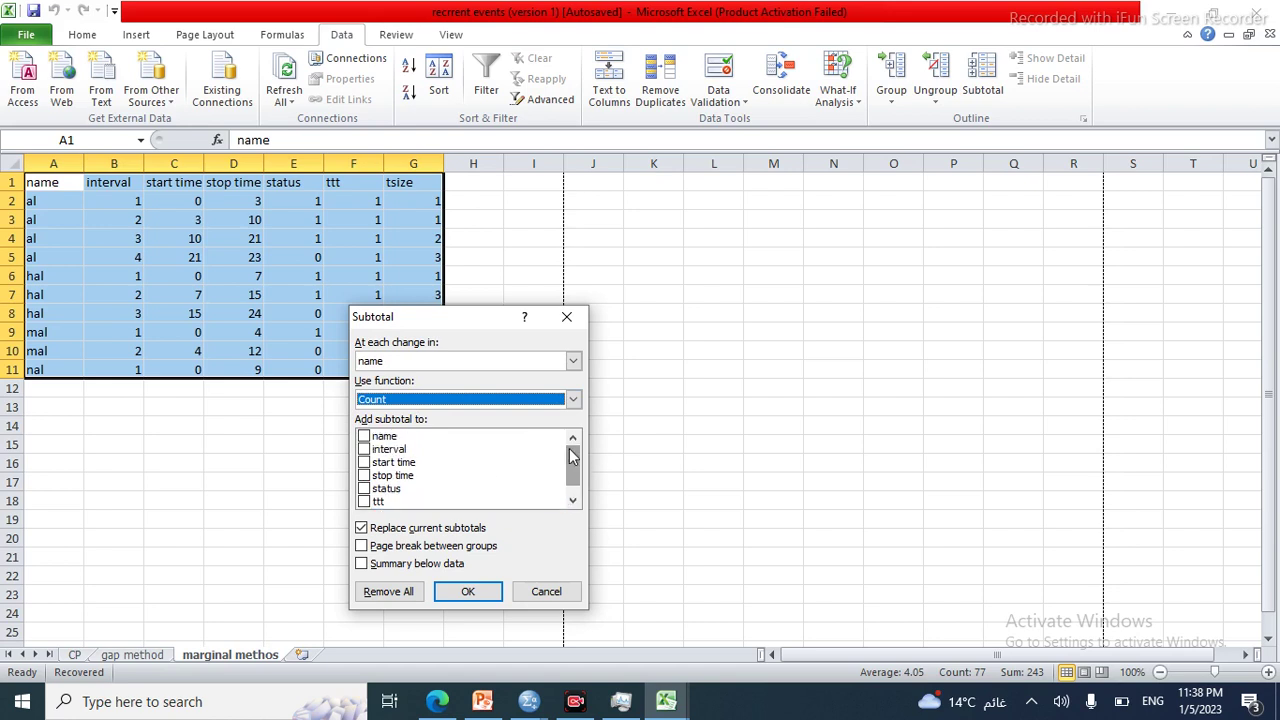
click(381, 440)
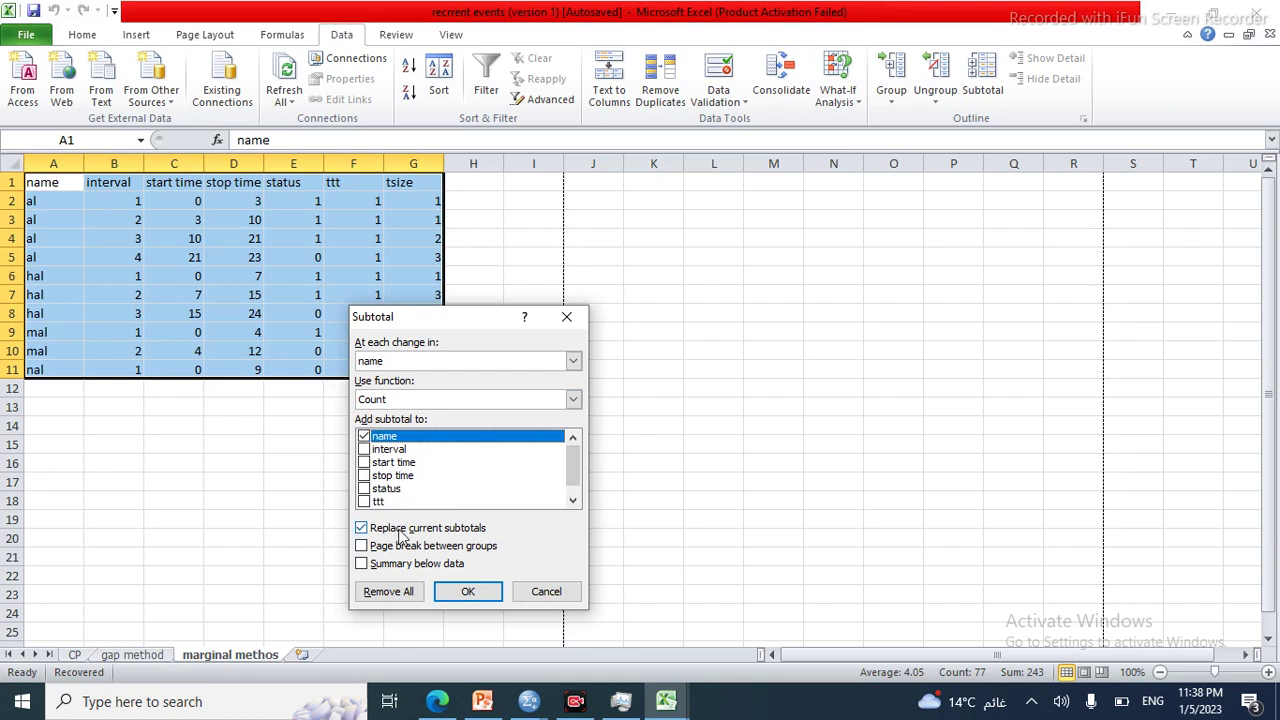
click(372, 566)
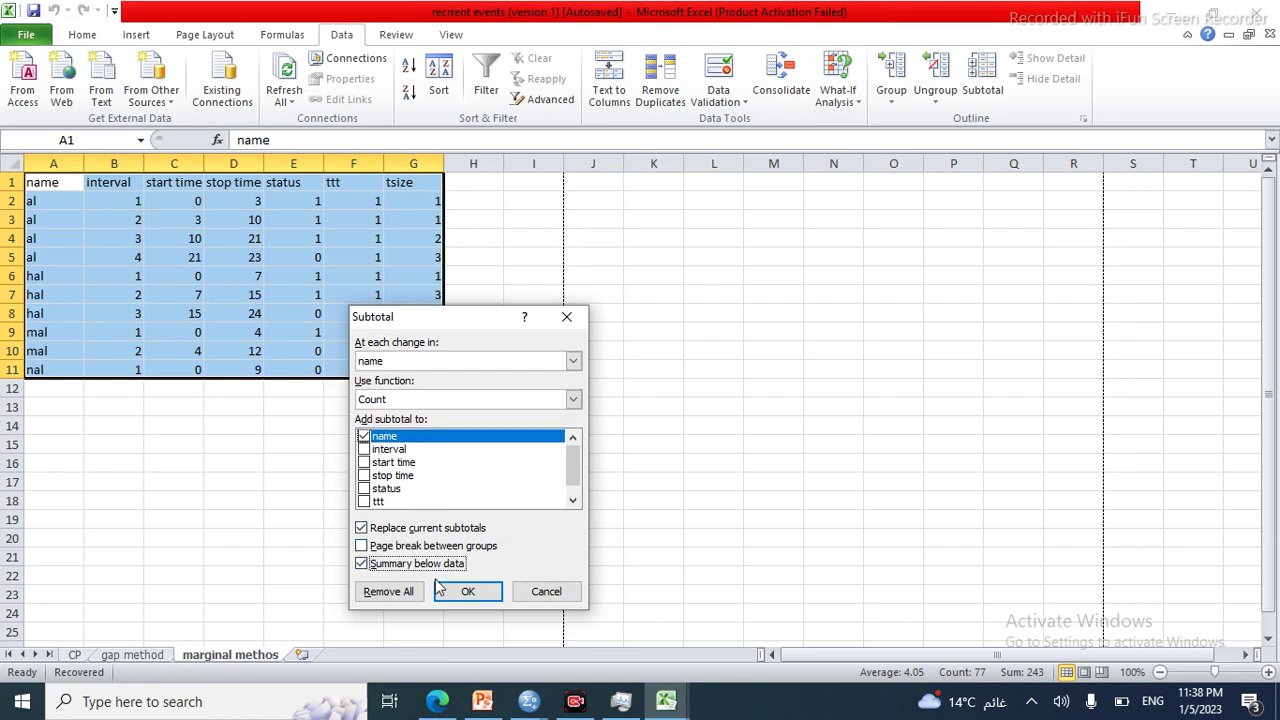
click(471, 592)
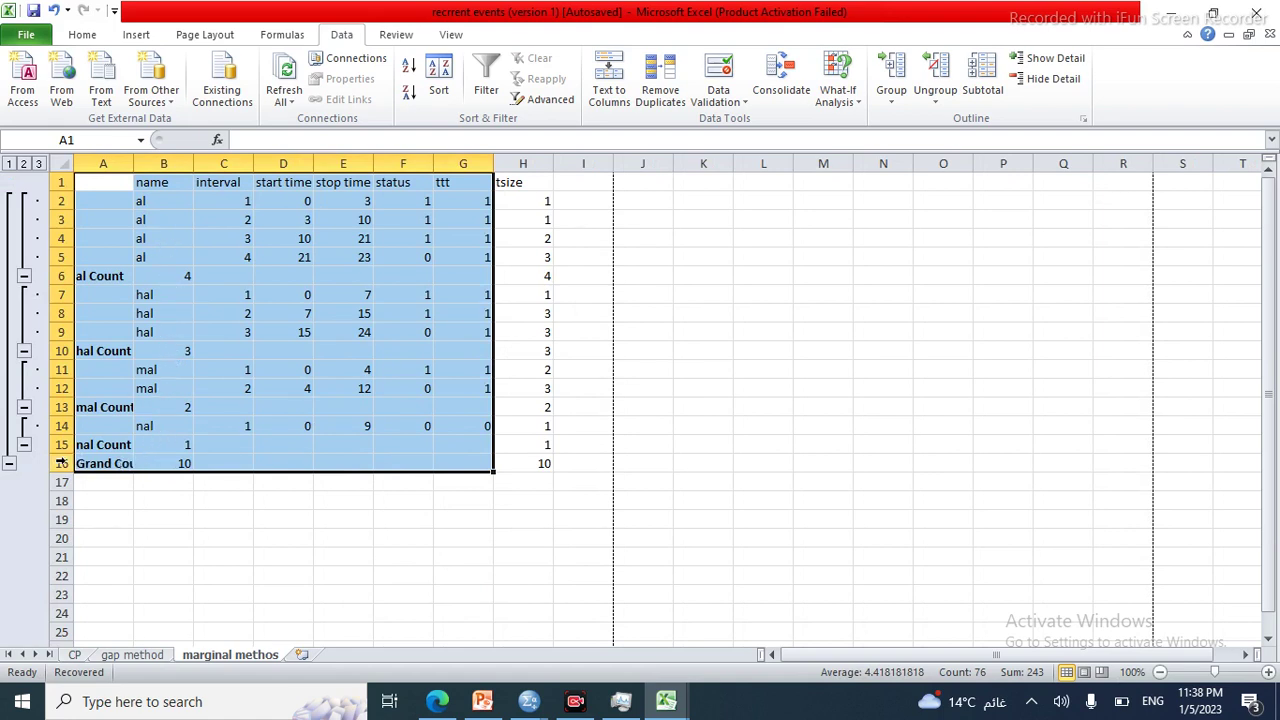
Delete the Grand Count row 16 and the first subject's count row 6.
right_click(62, 463)
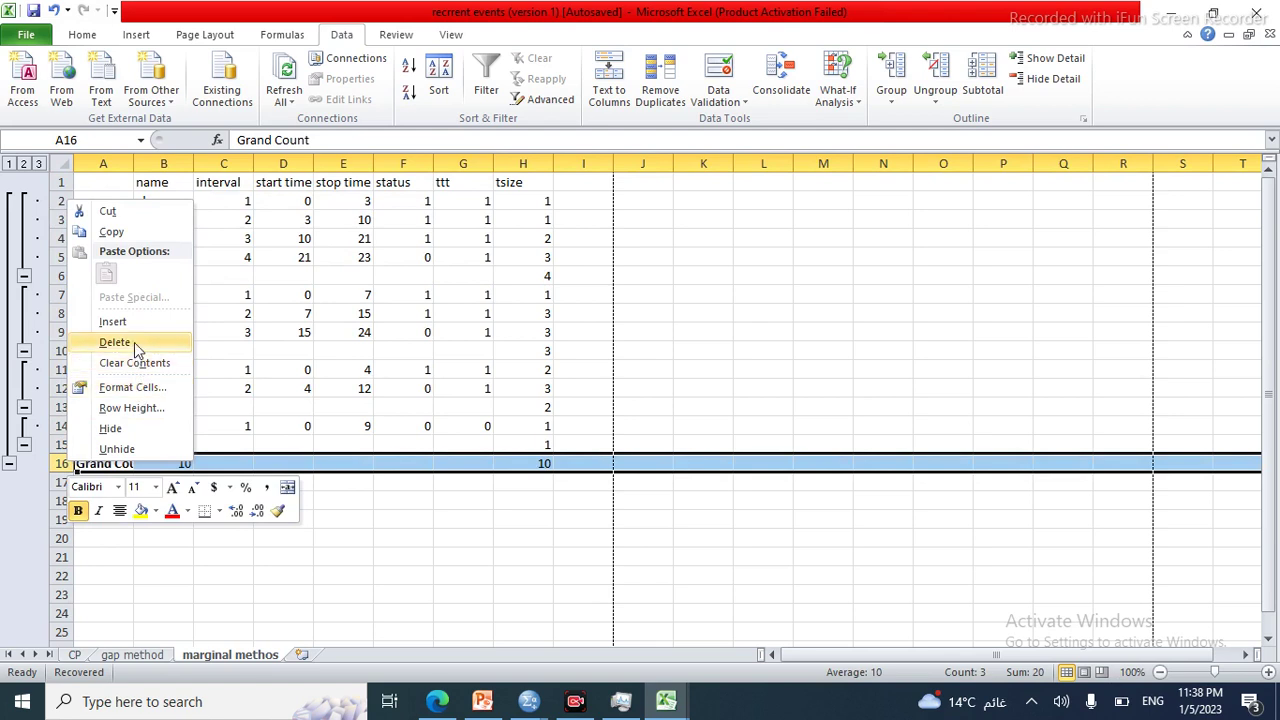
click(118, 342)
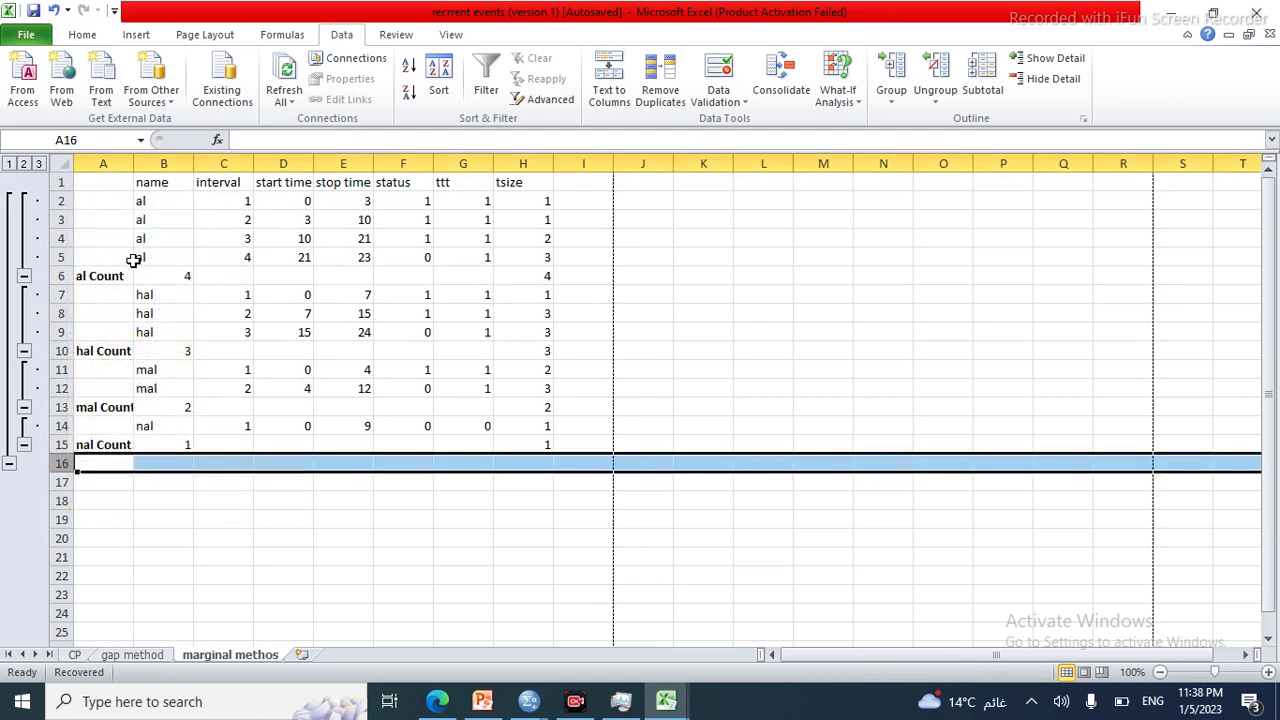
click(63, 275)
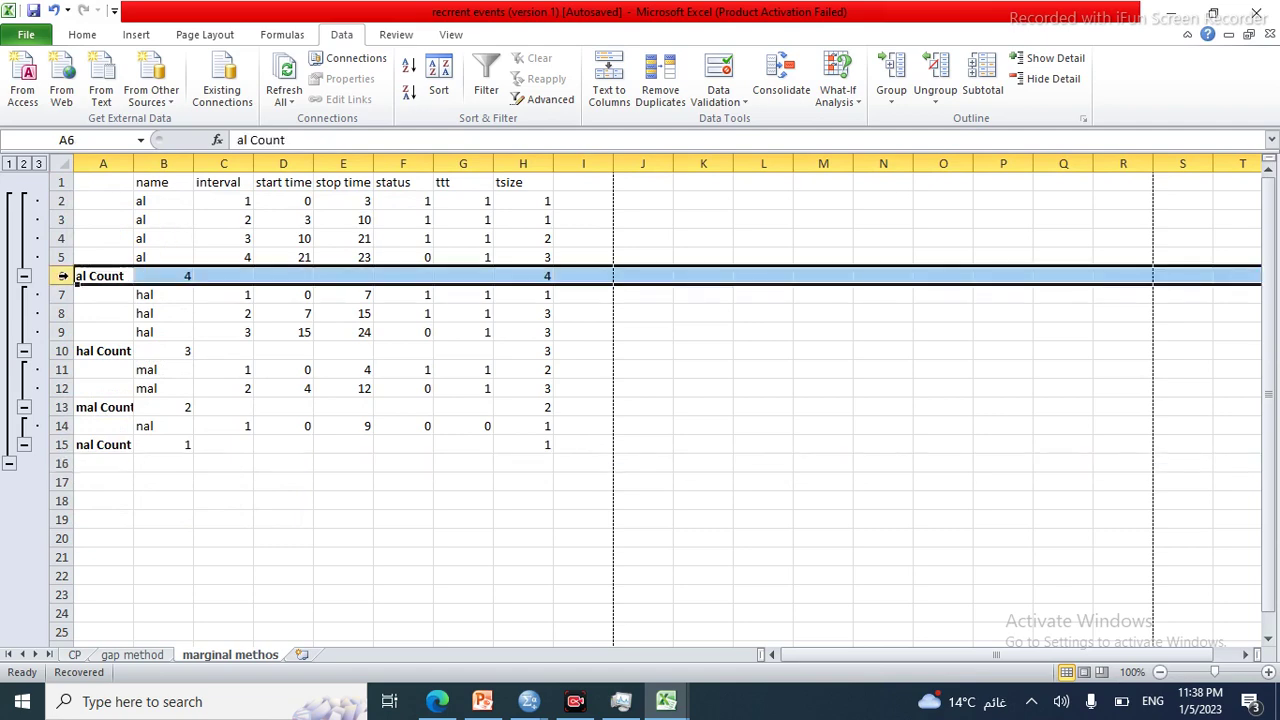
right_click(66, 276)
click(117, 419)
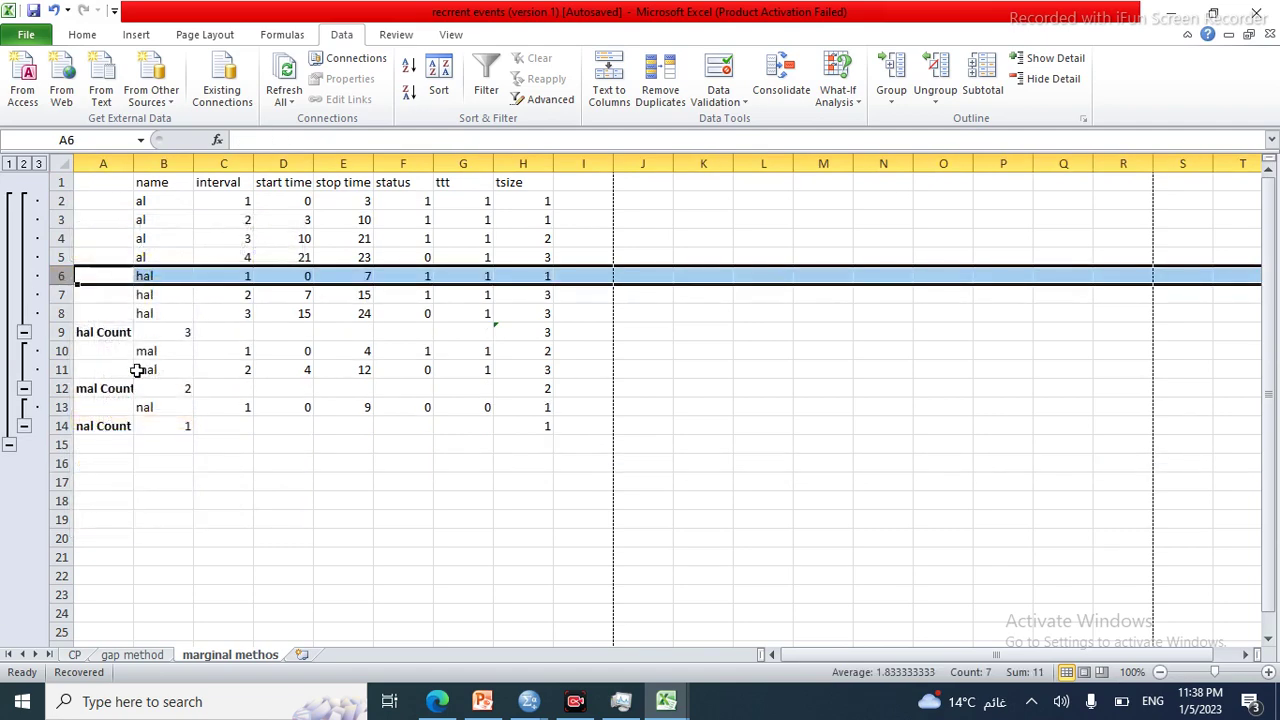
Clear the contents of the second subject's count row 9, keeping it as an empty row.
right_click(64, 333)
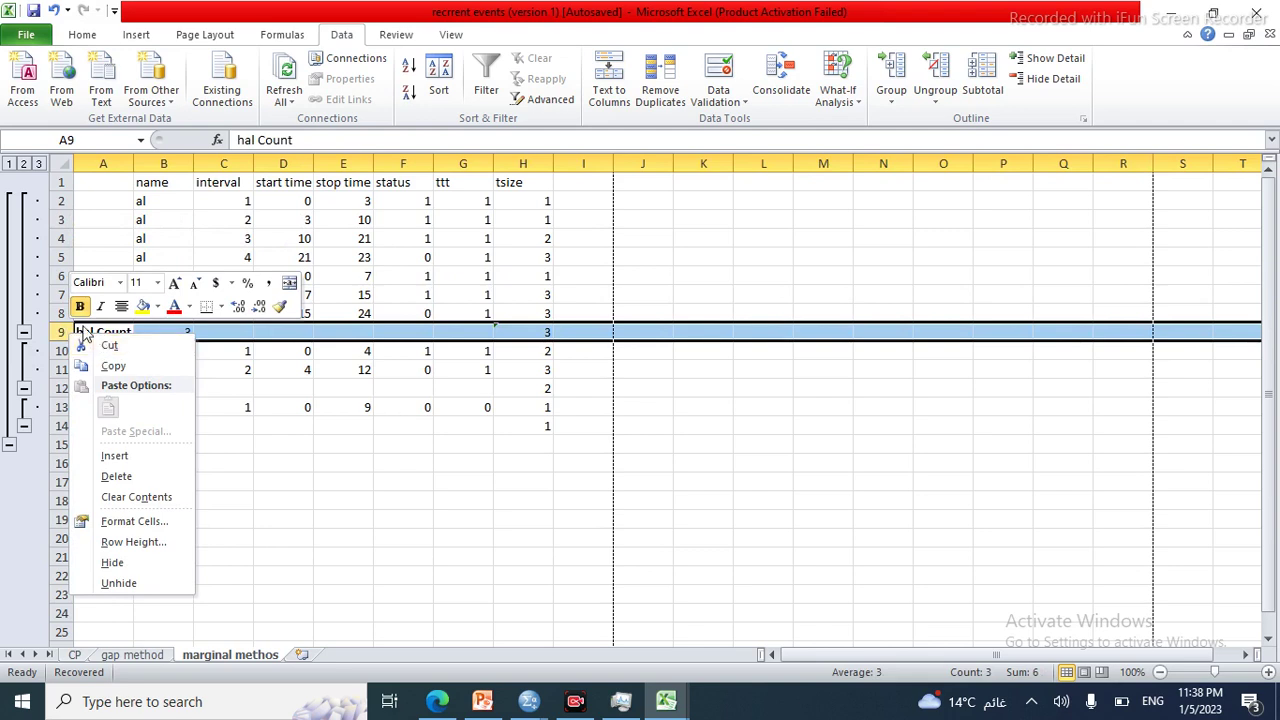
key(Escape)
key(Delete)
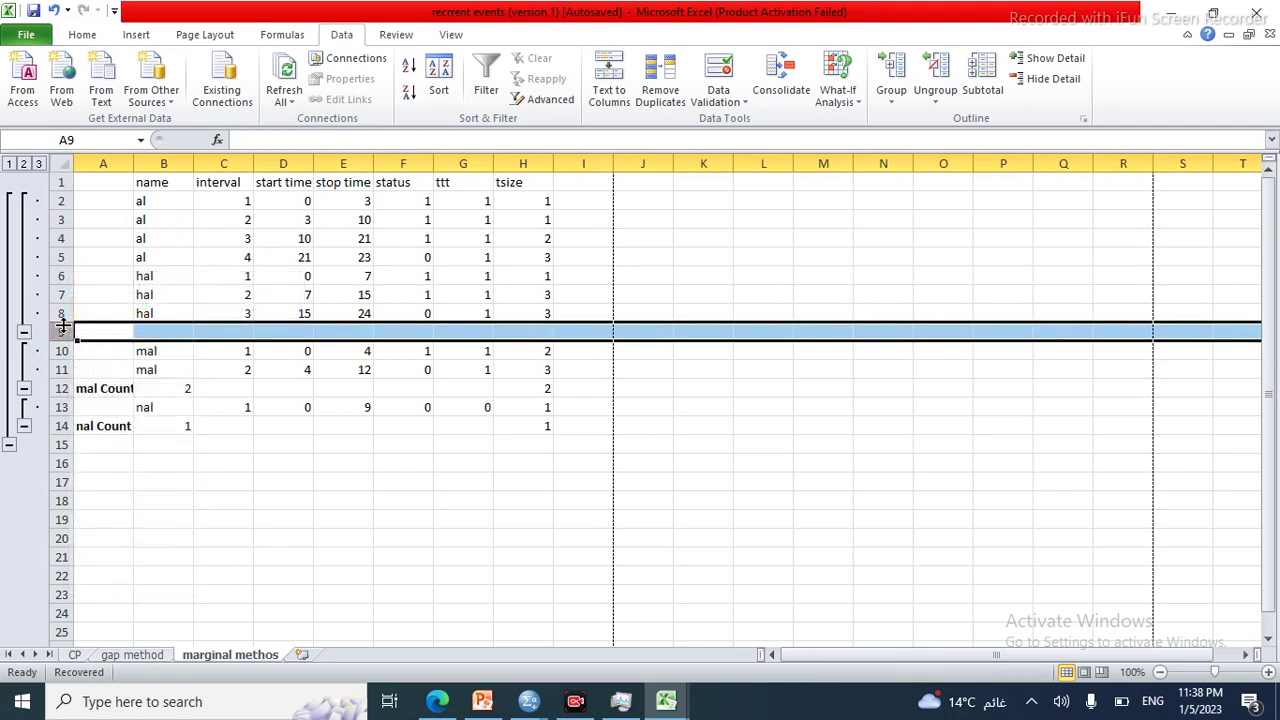
Insert an empty row above the third subject's count row 12 and clear the count row's contents.
click(60, 389)
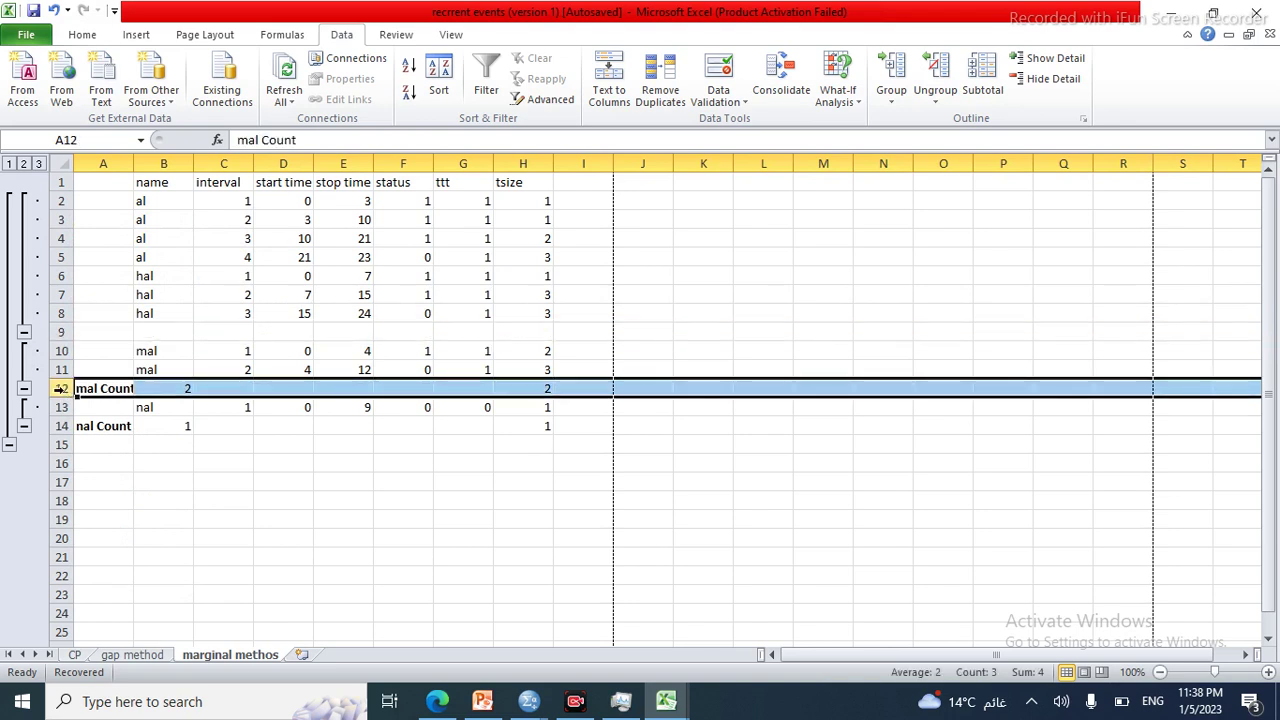
right_click(62, 389)
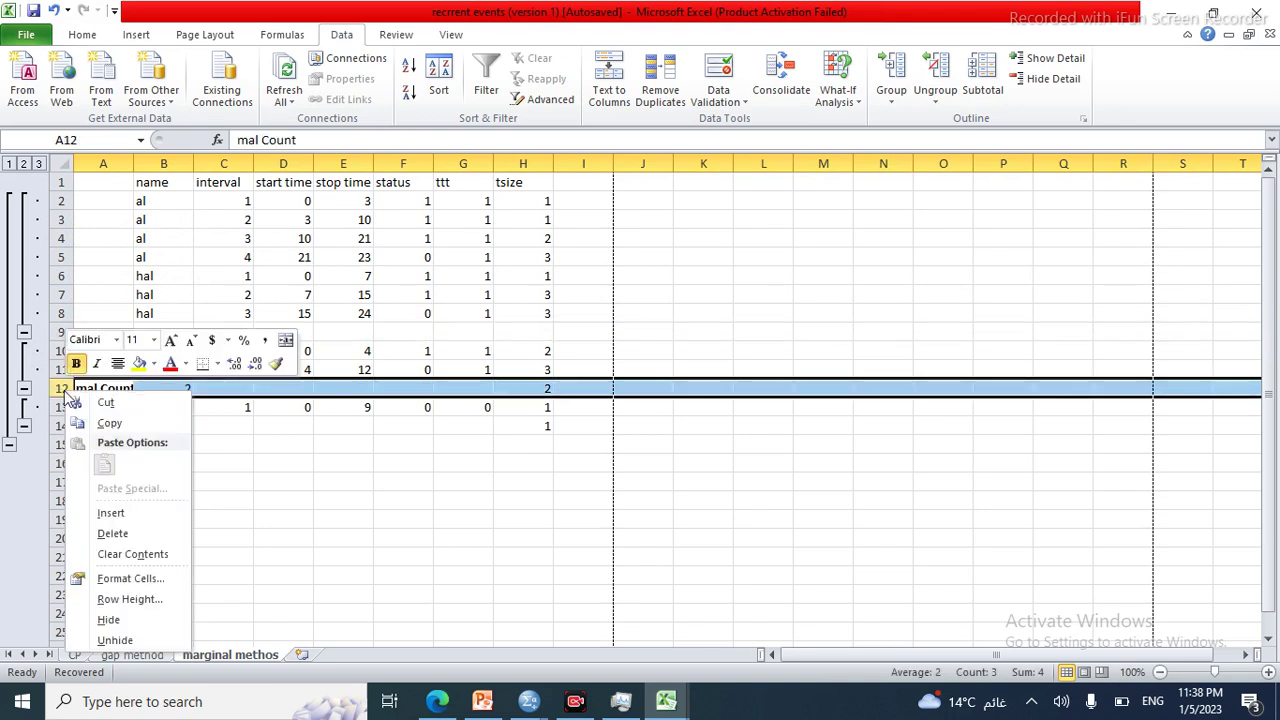
click(139, 516)
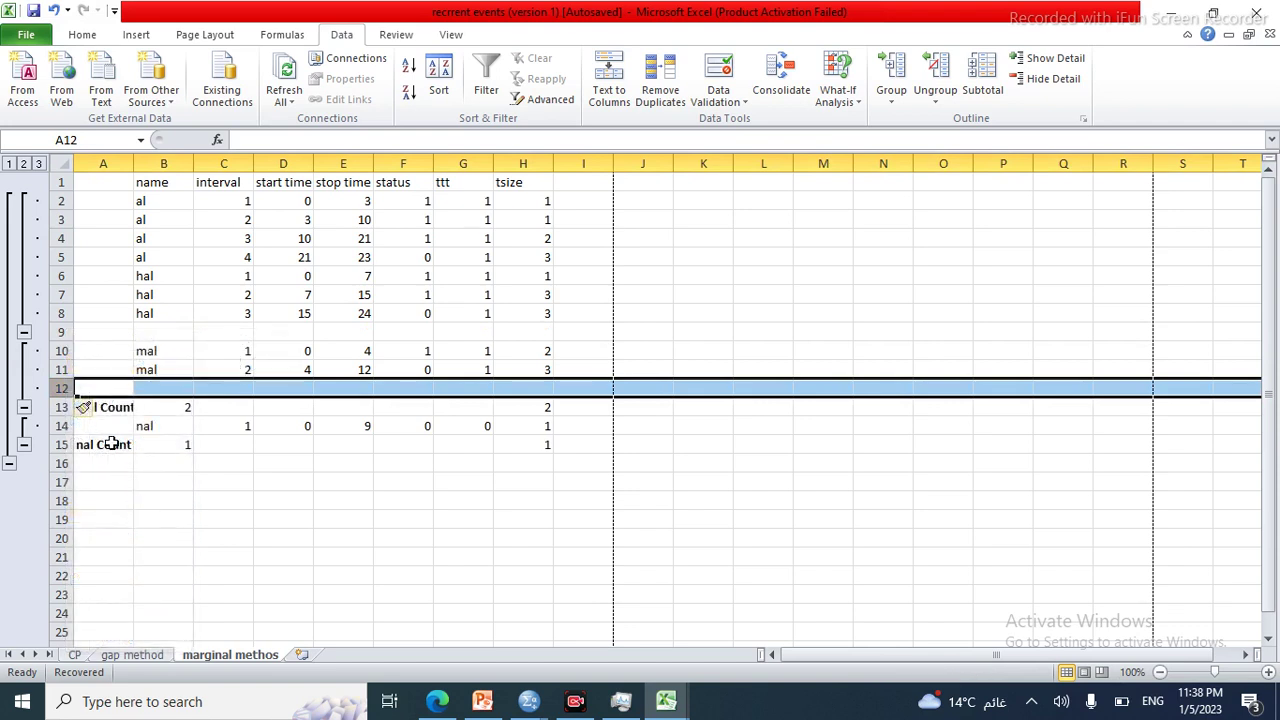
click(56, 407)
key(Delete)
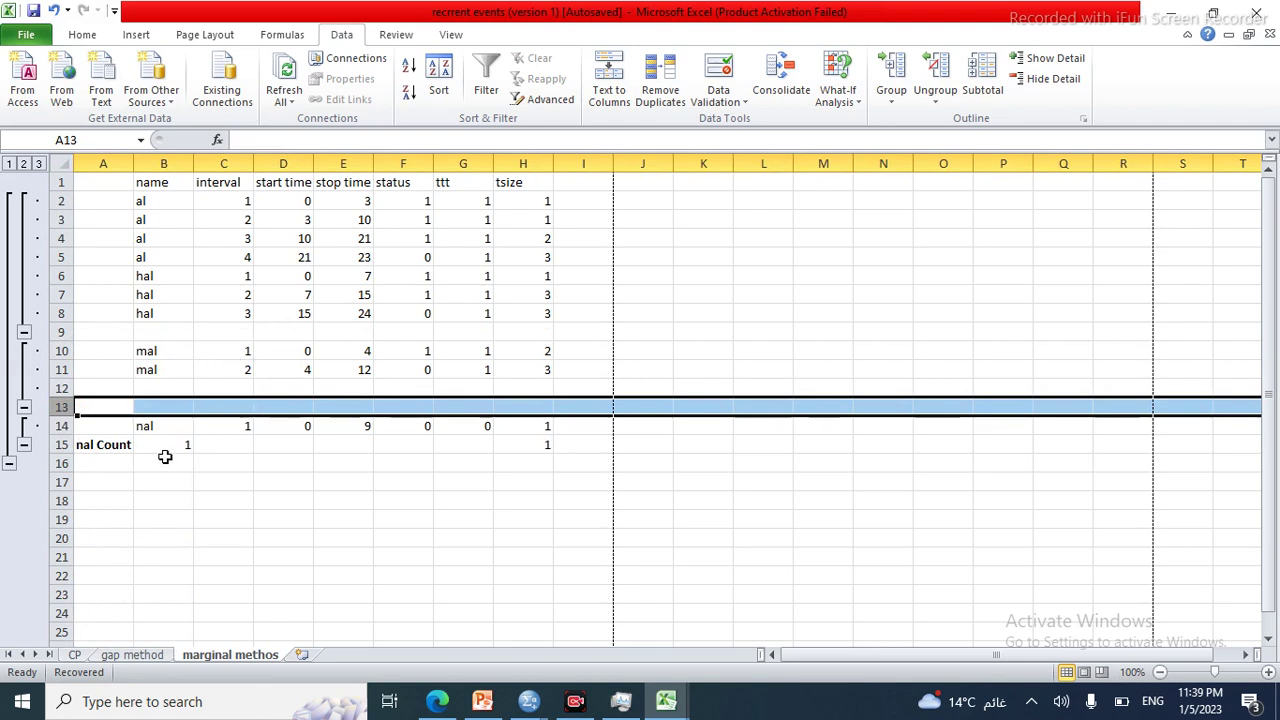
Insert two empty rows above the last subject's count row 15 and clear the count row's contents.
right_click(61, 444)
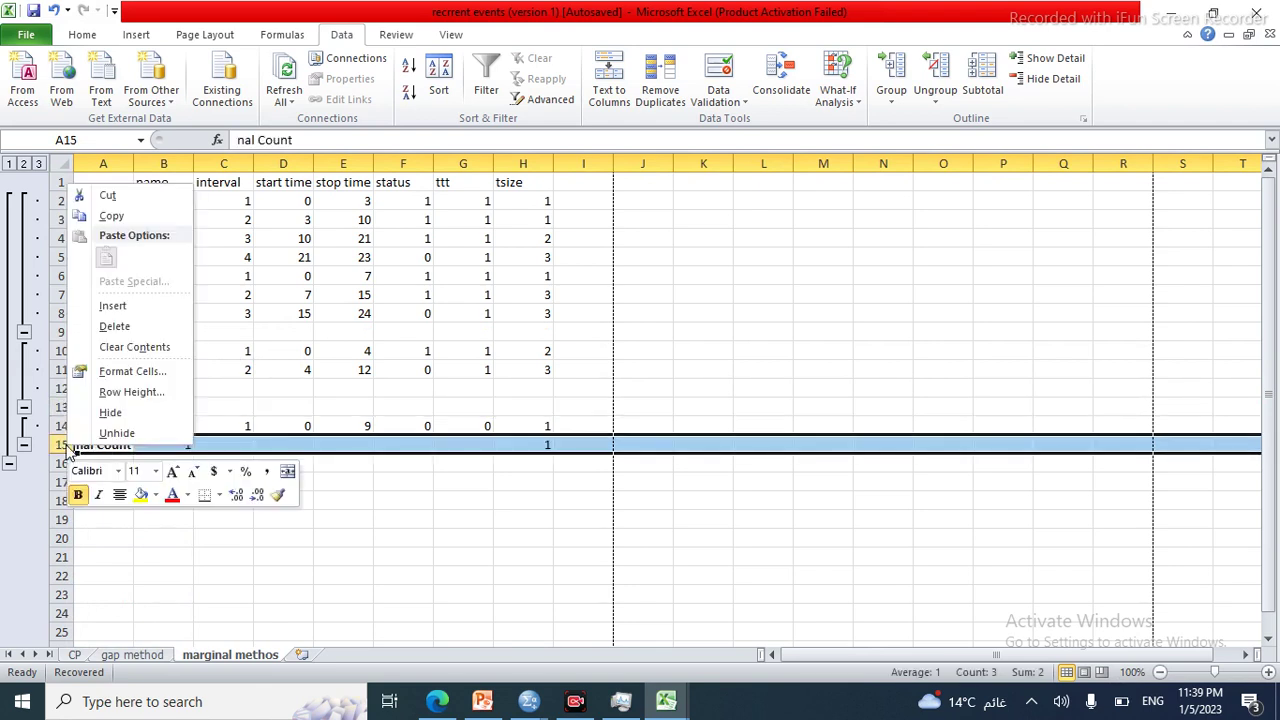
click(115, 306)
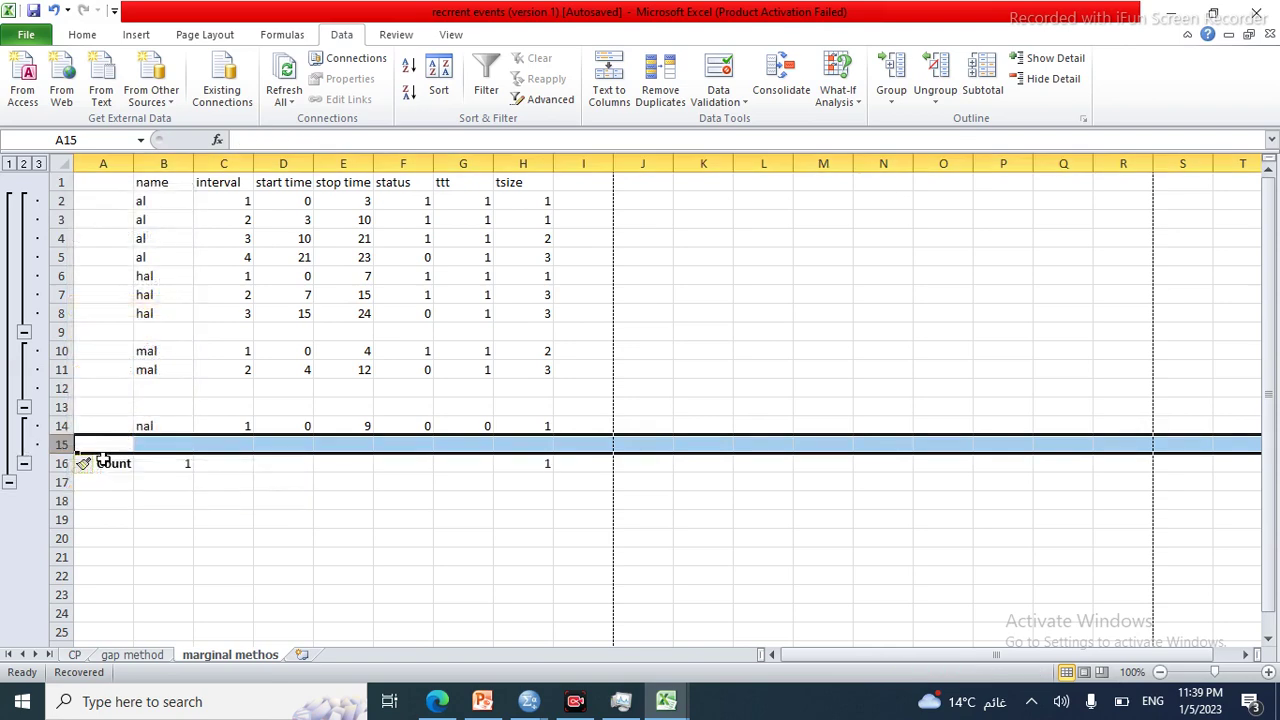
right_click(64, 446)
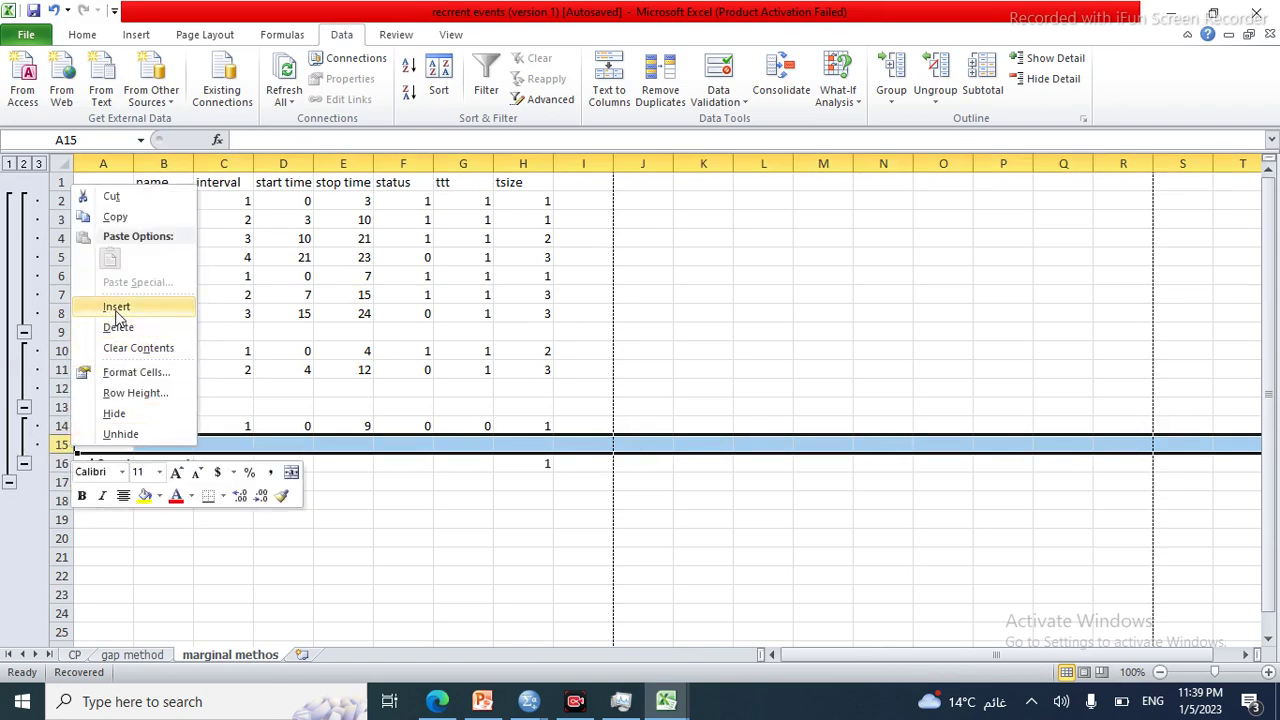
click(115, 307)
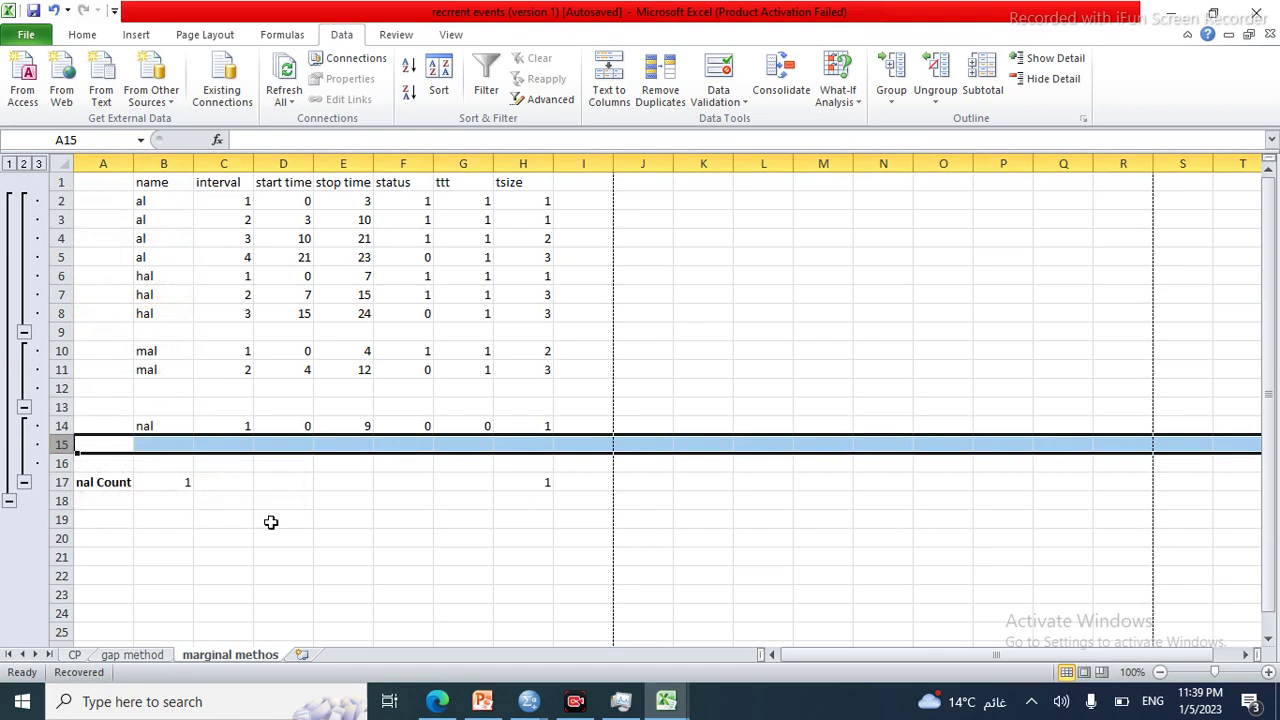
click(60, 482)
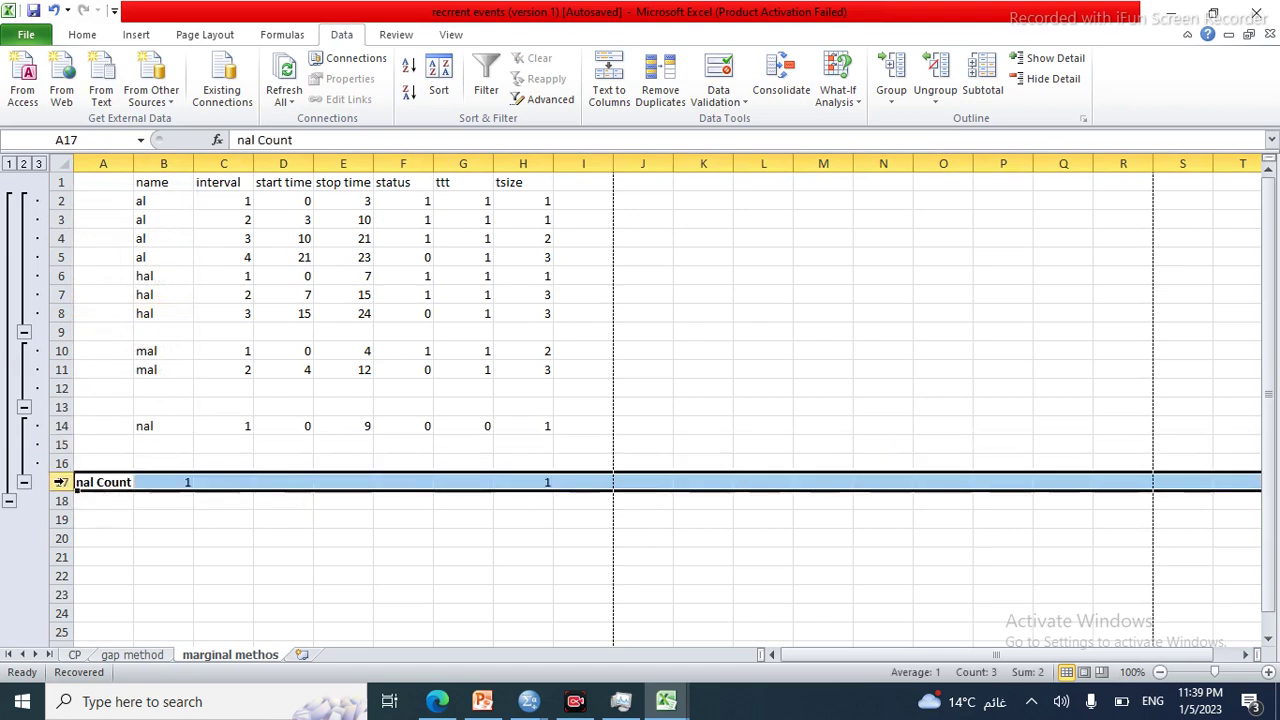
key(Delete)
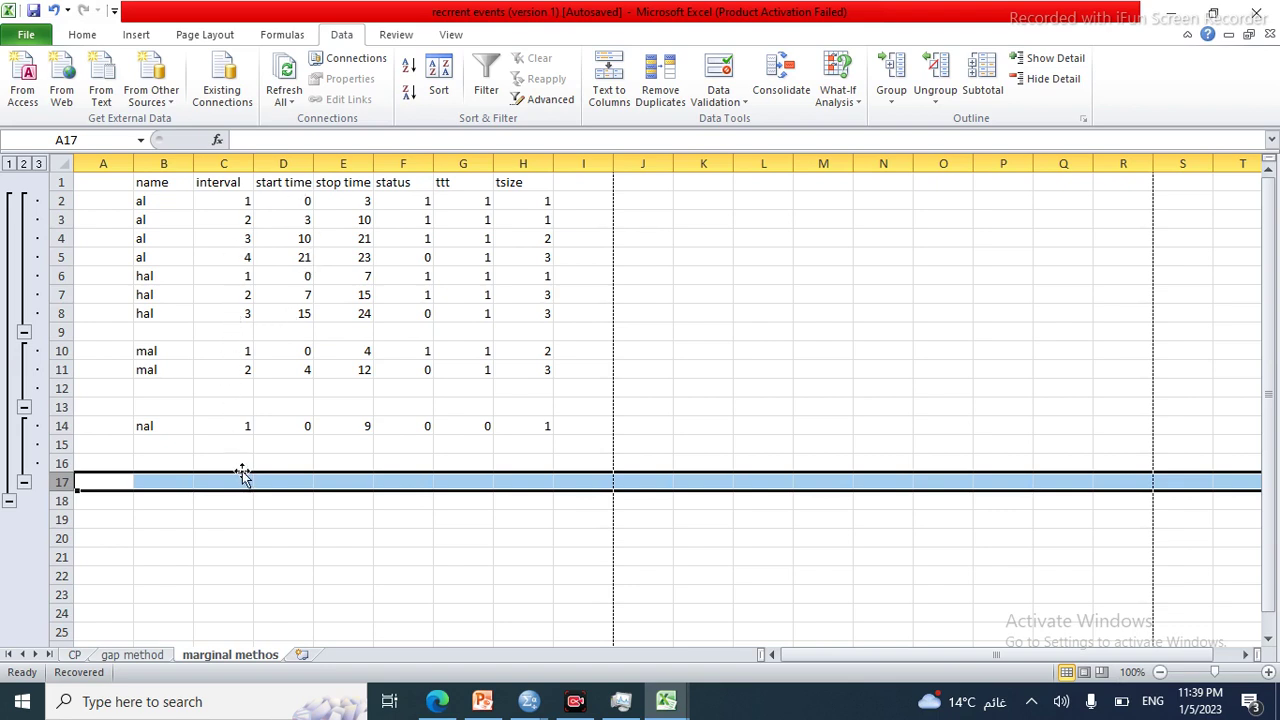
Select the blank cells of the interval column with Go To Special and fill them all with the cell above plus 1 (=C8+1).
click(234, 163)
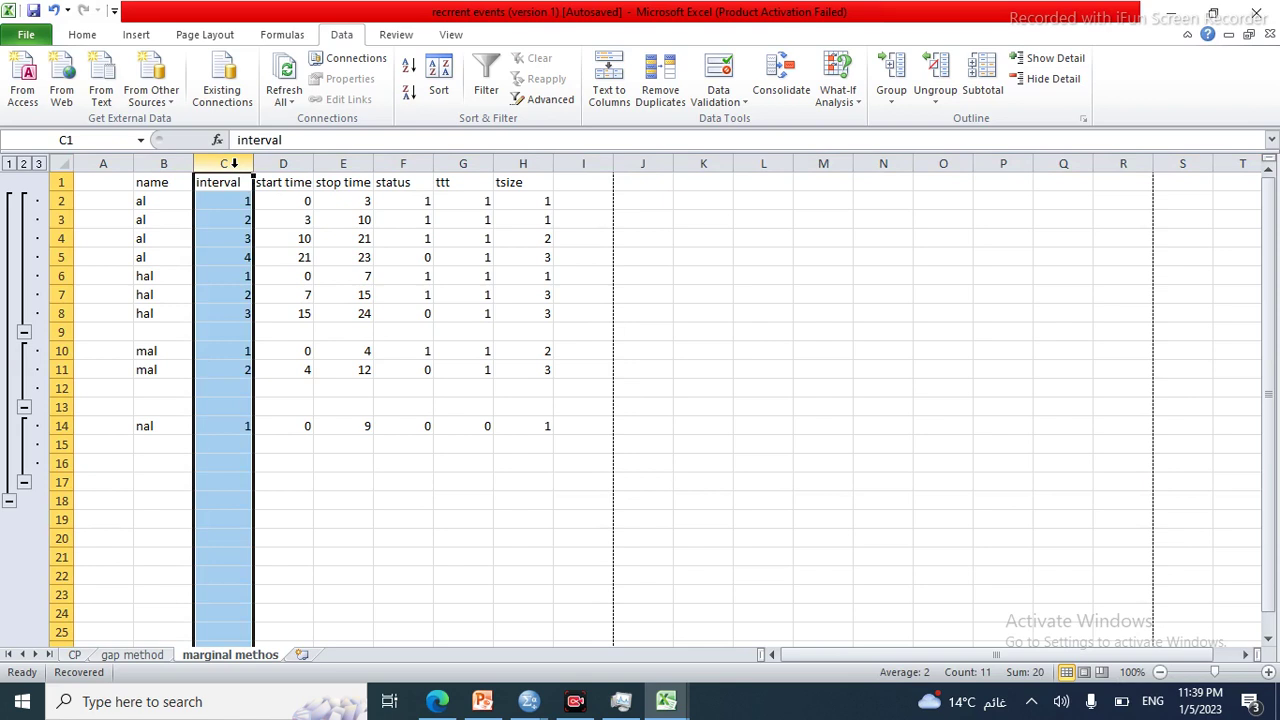
key(ctrl+g)
click(385, 563)
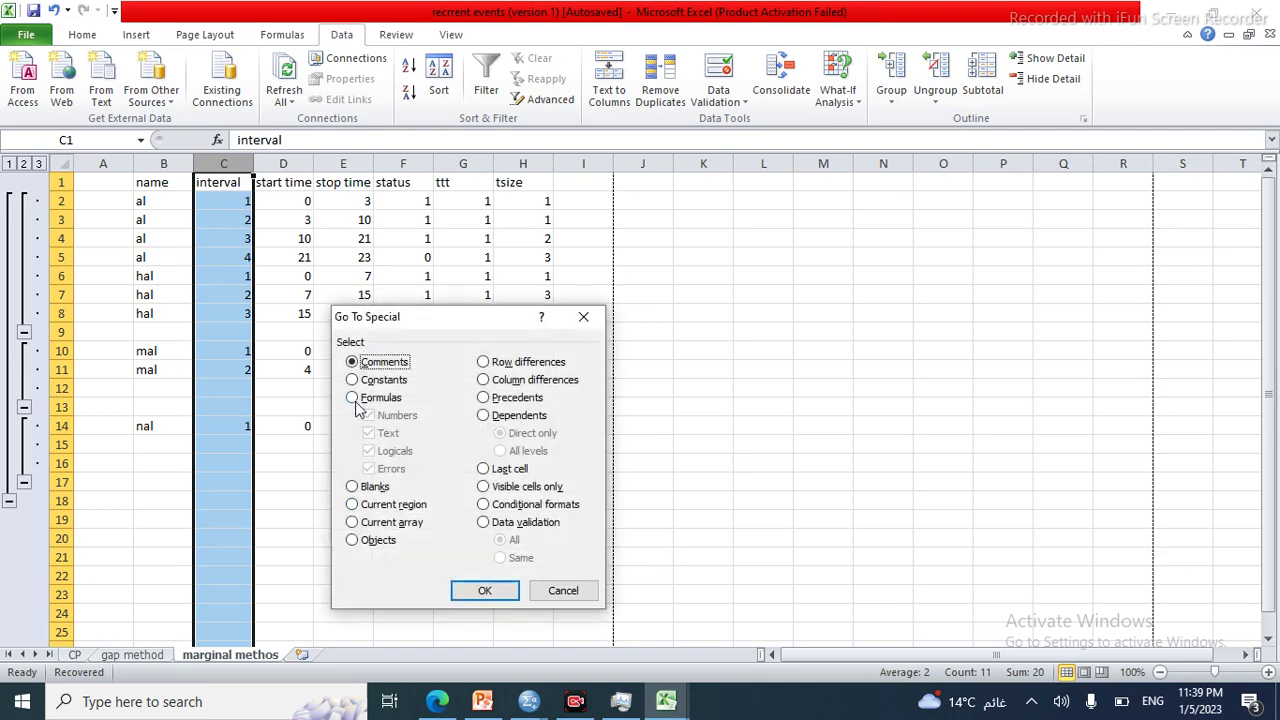
click(353, 487)
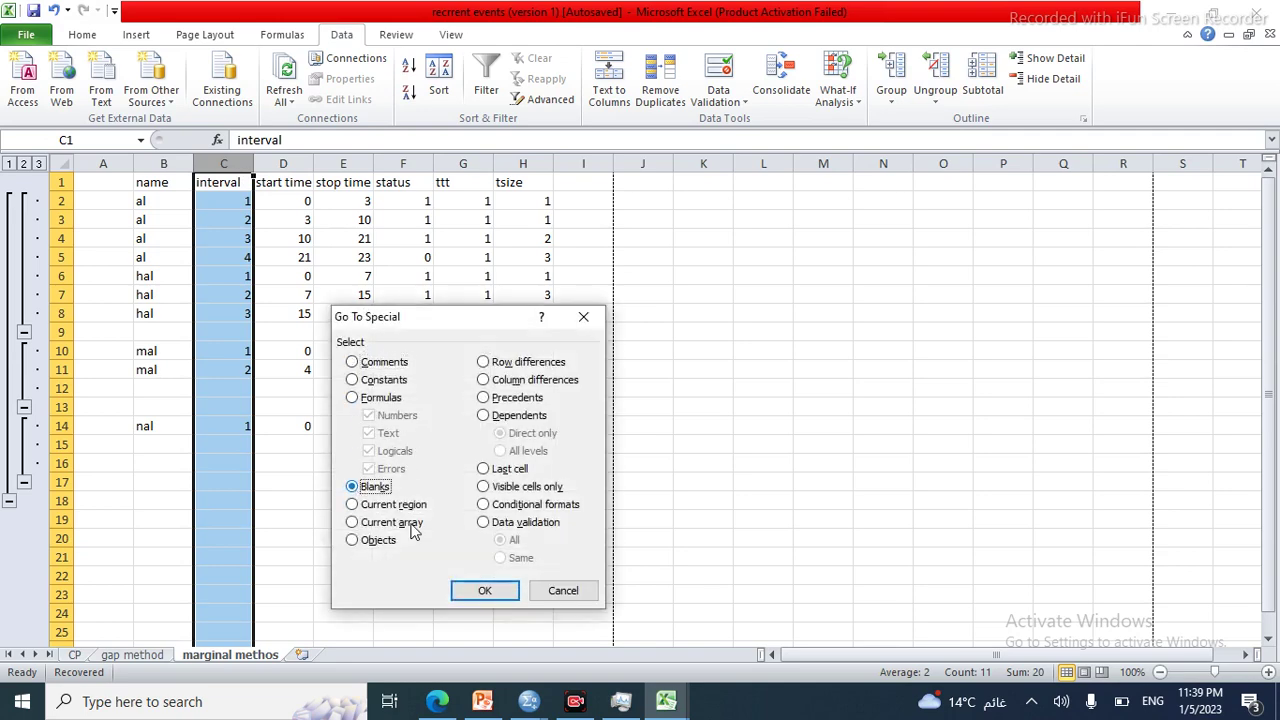
click(484, 592)
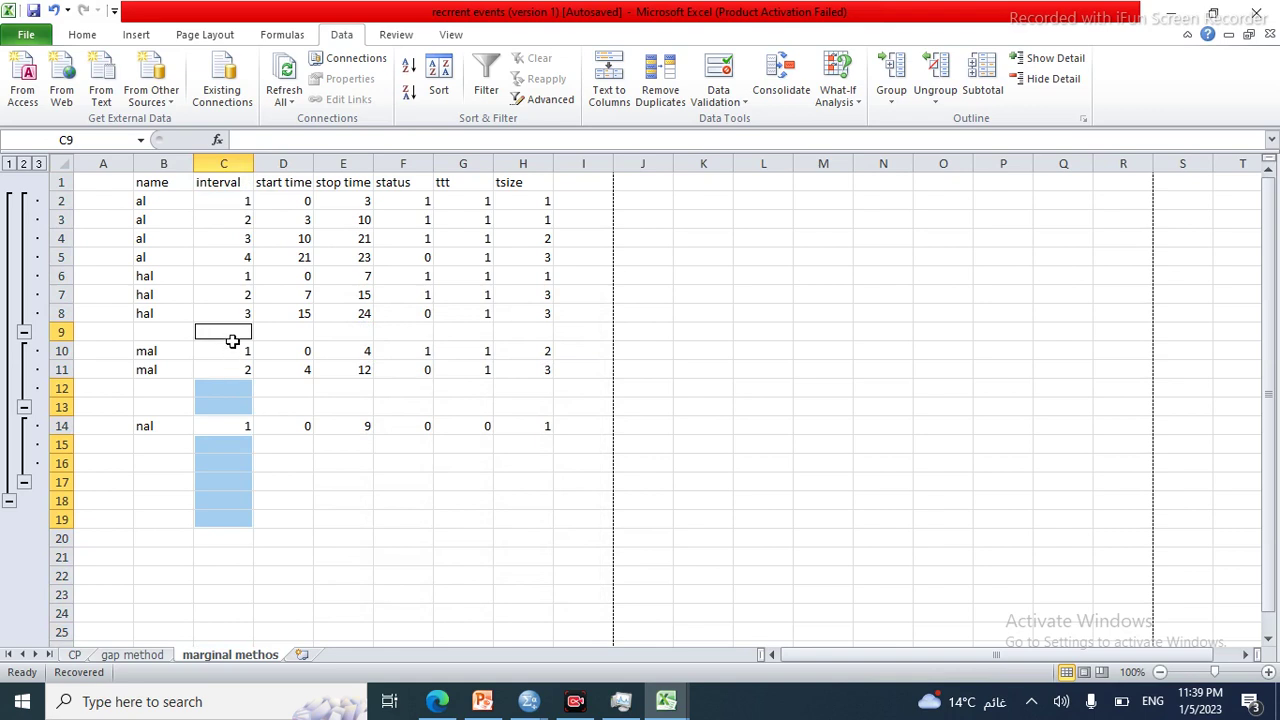
text(=)
key(Up)
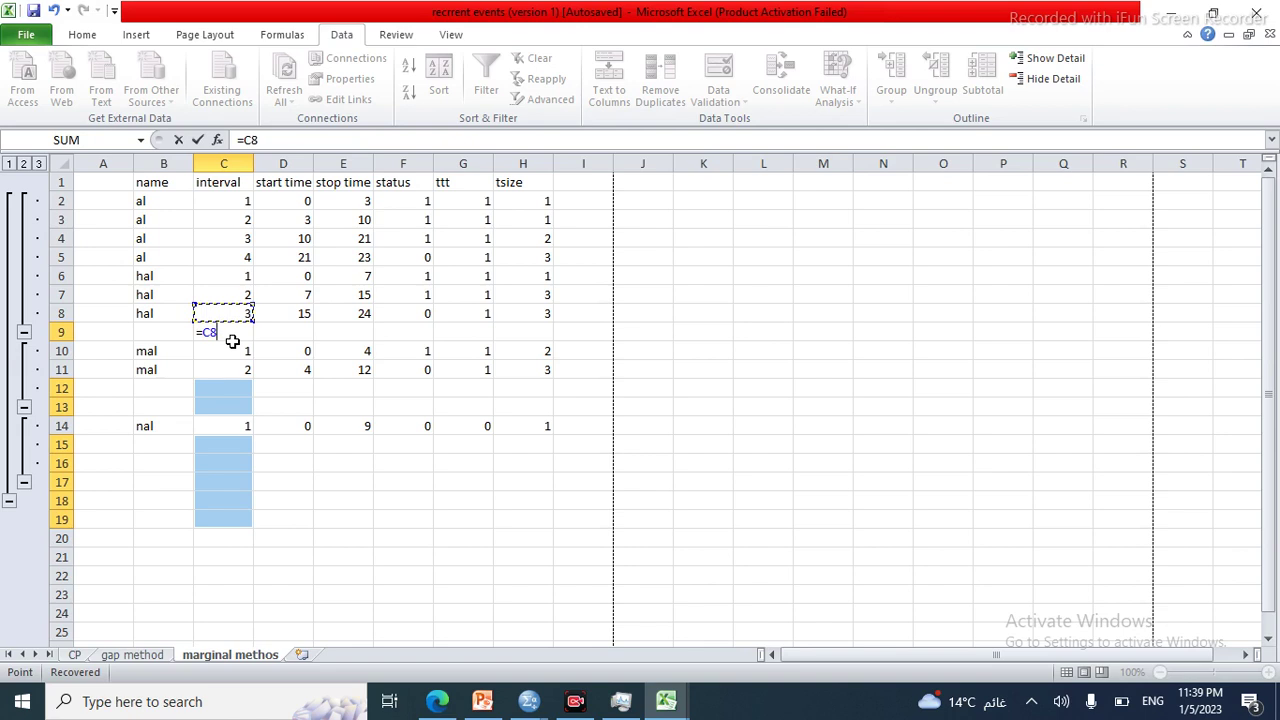
text(+1)
key(ctrl+Return)
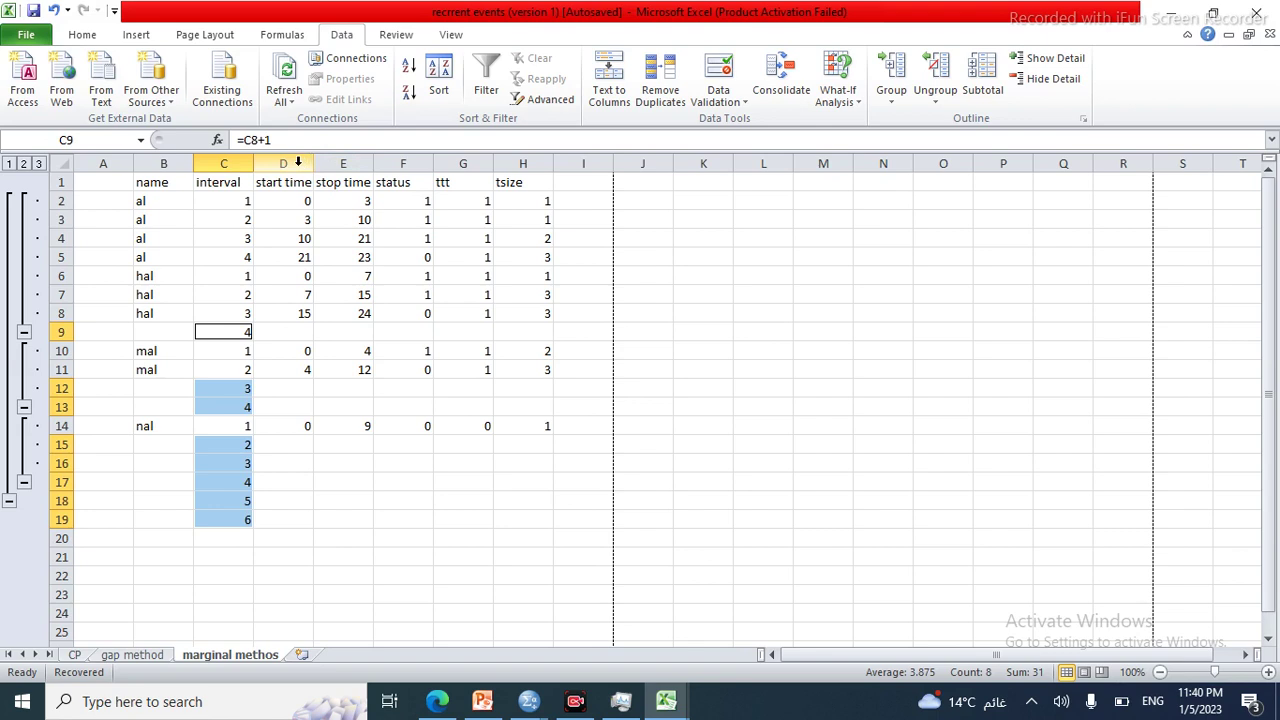
Select the blank cells of the stop time column with Go To Special and fill them all with the cell above (=E8).
click(289, 157)
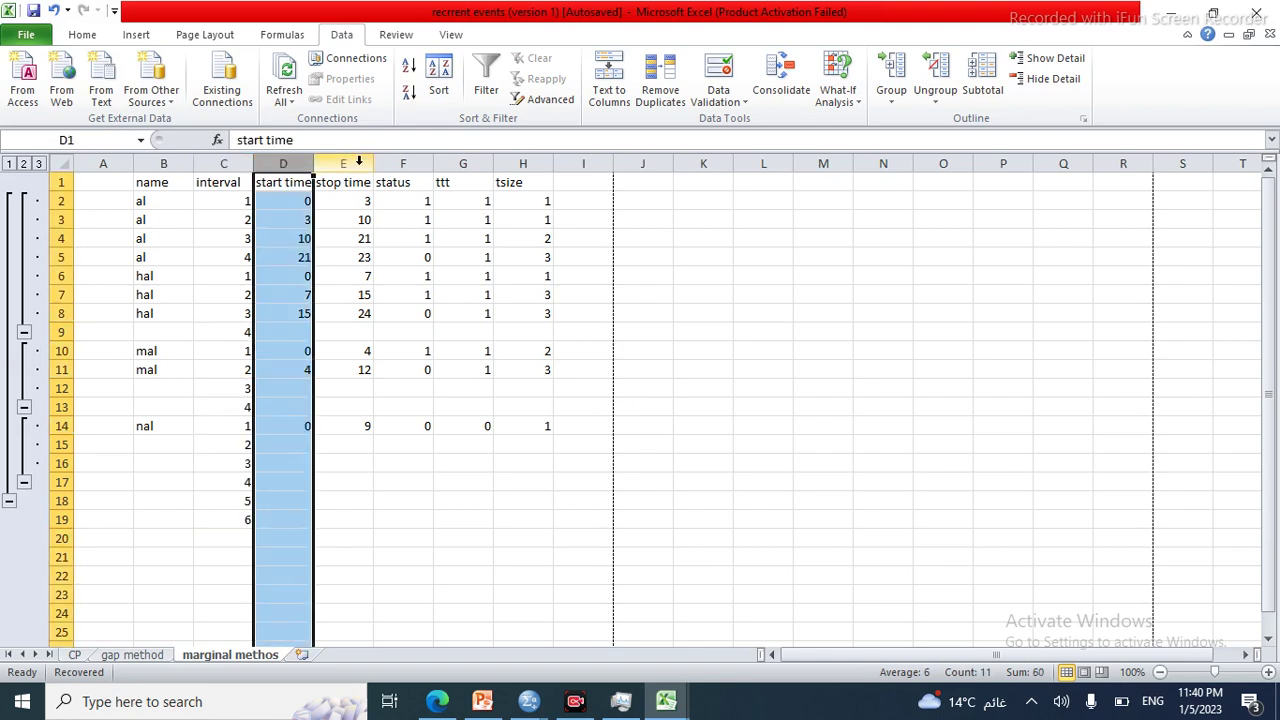
click(358, 161)
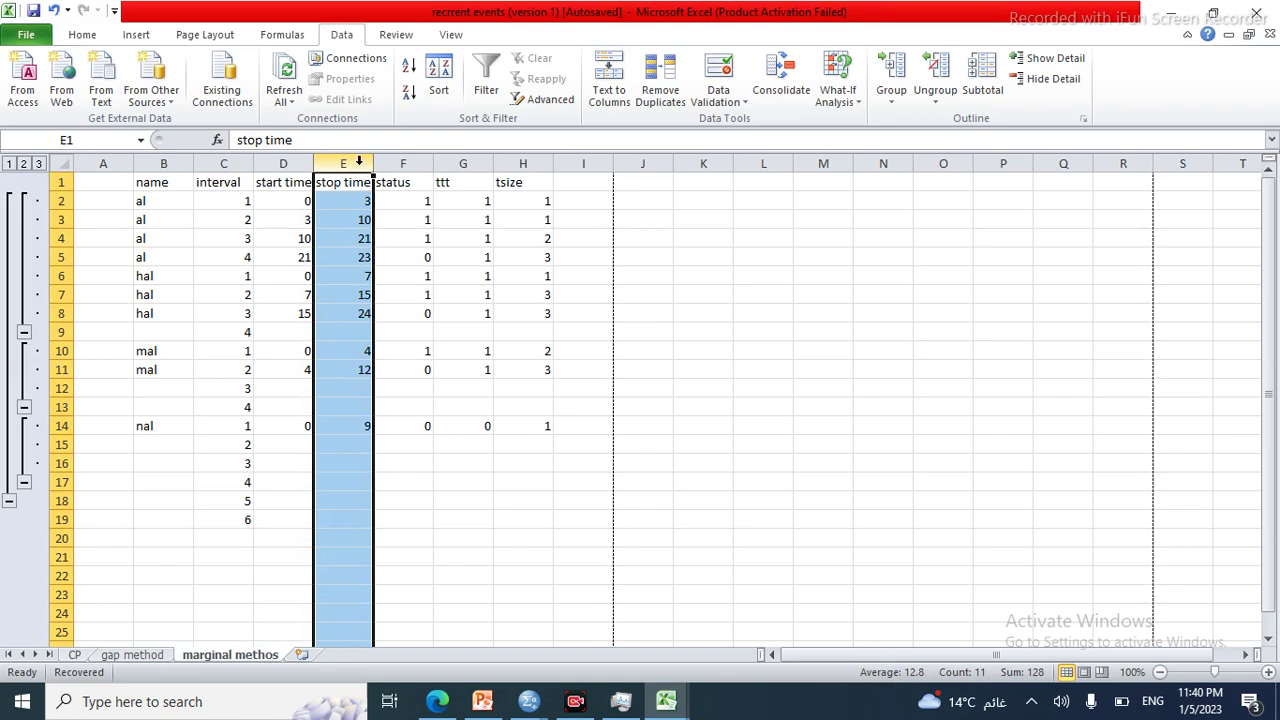
key(ctrl+g)
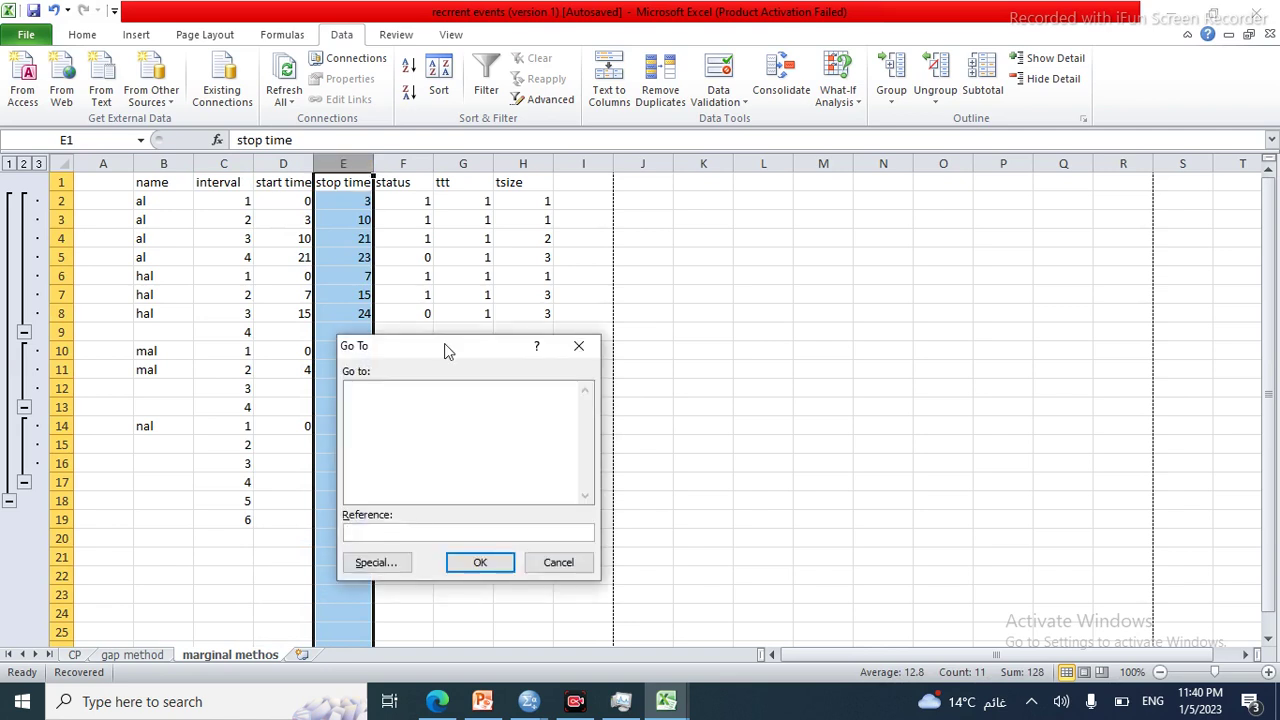
click(386, 565)
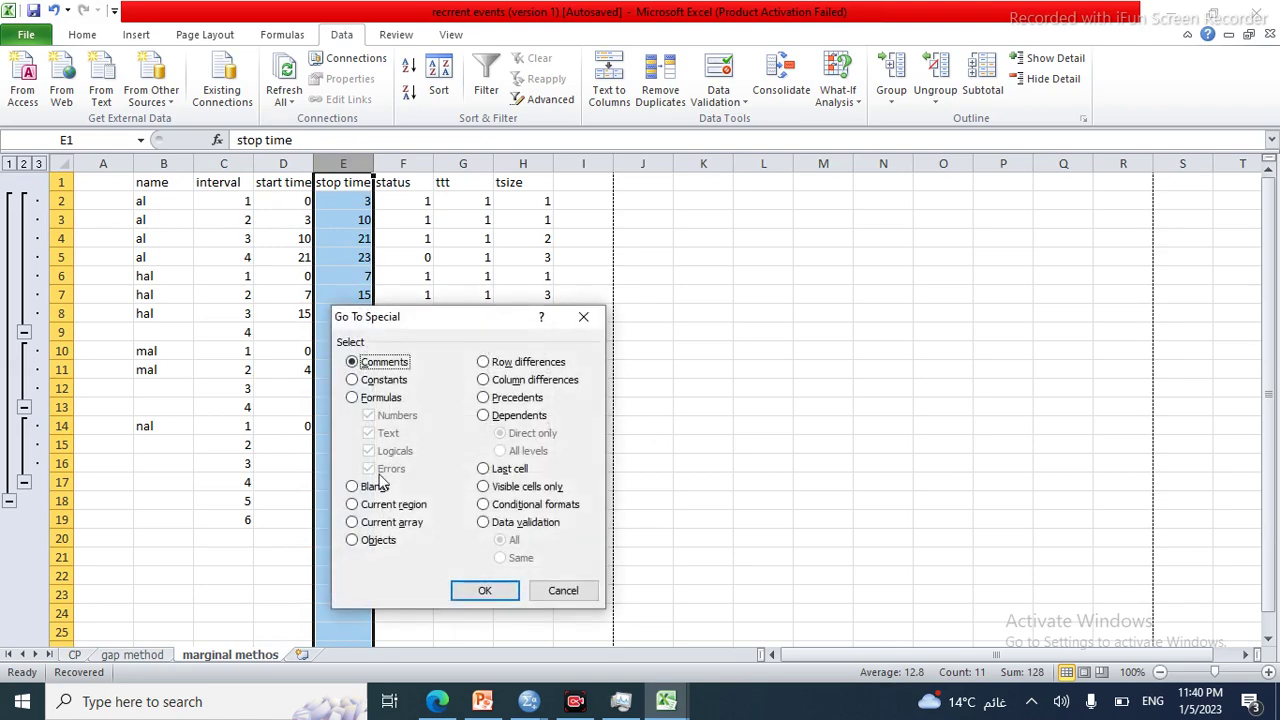
click(381, 490)
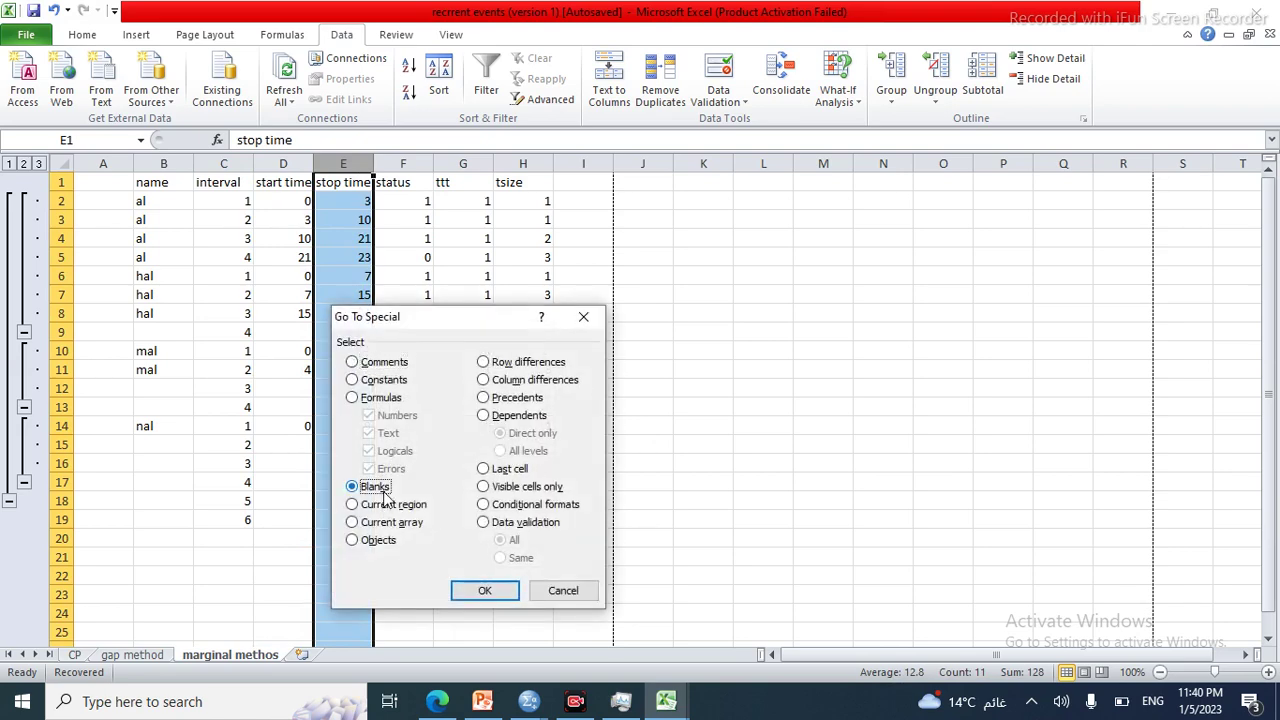
click(484, 591)
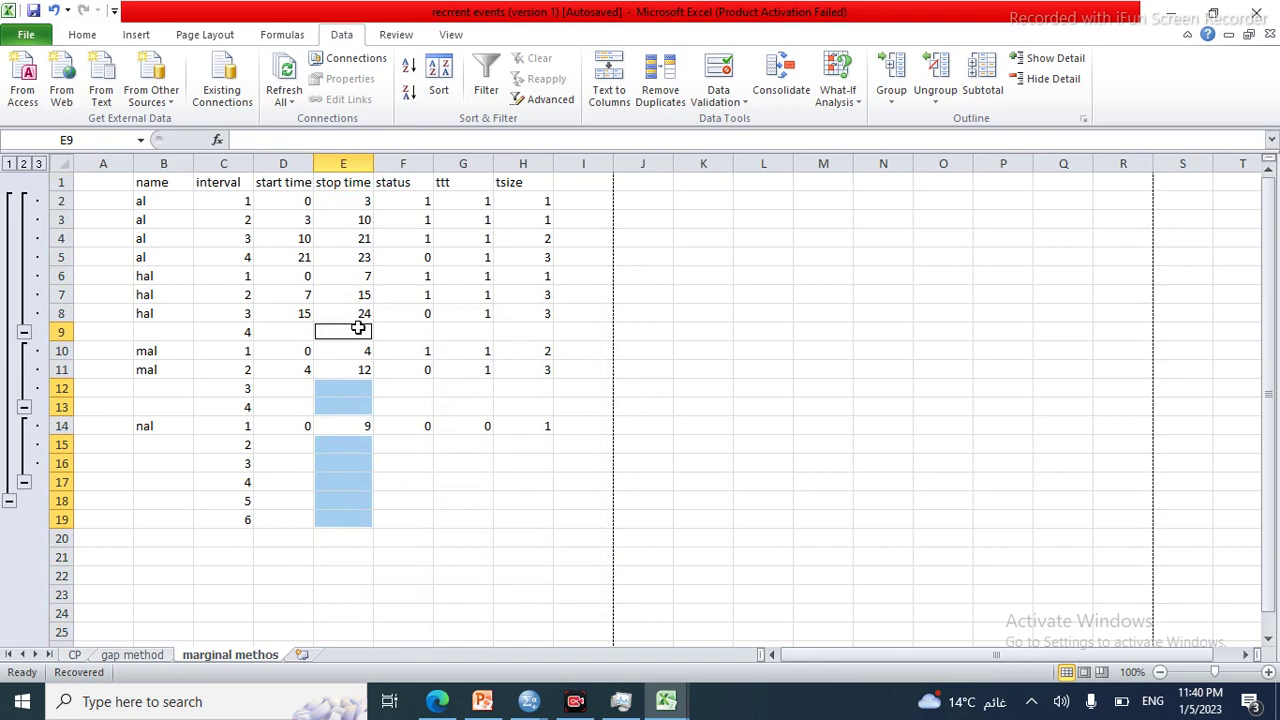
text(=)
key(Up)
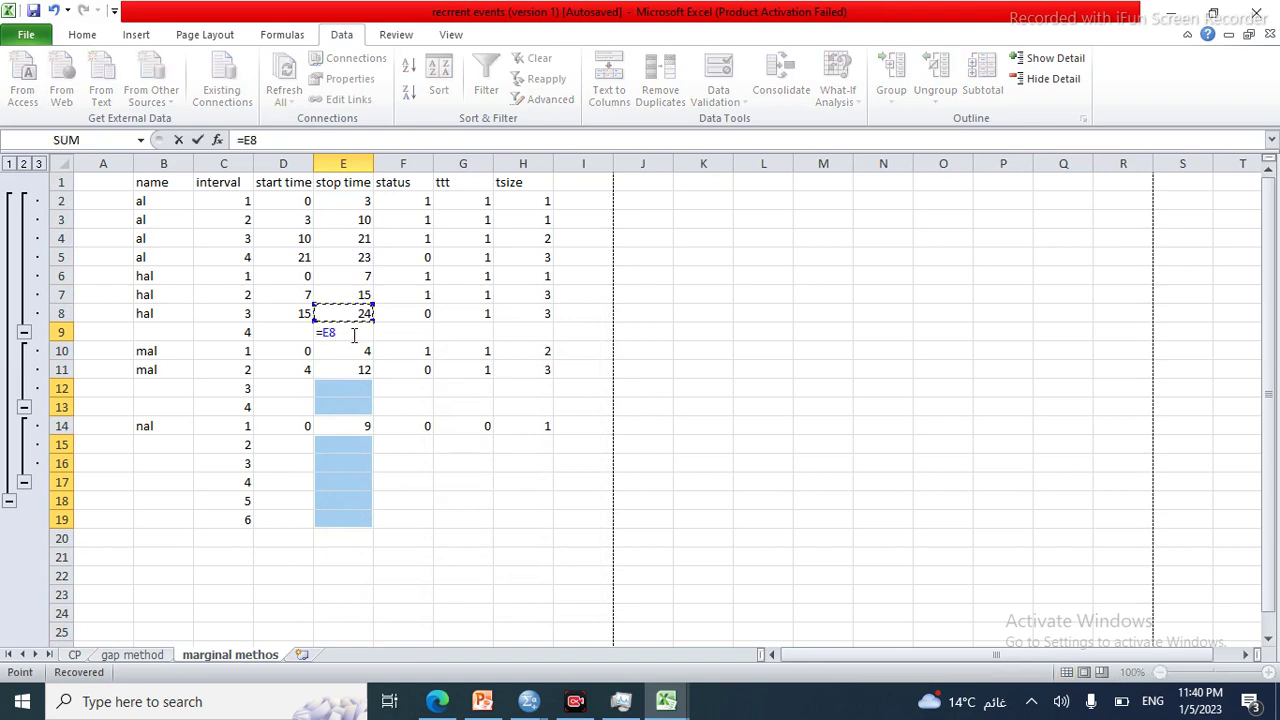
key(ctrl+Return)
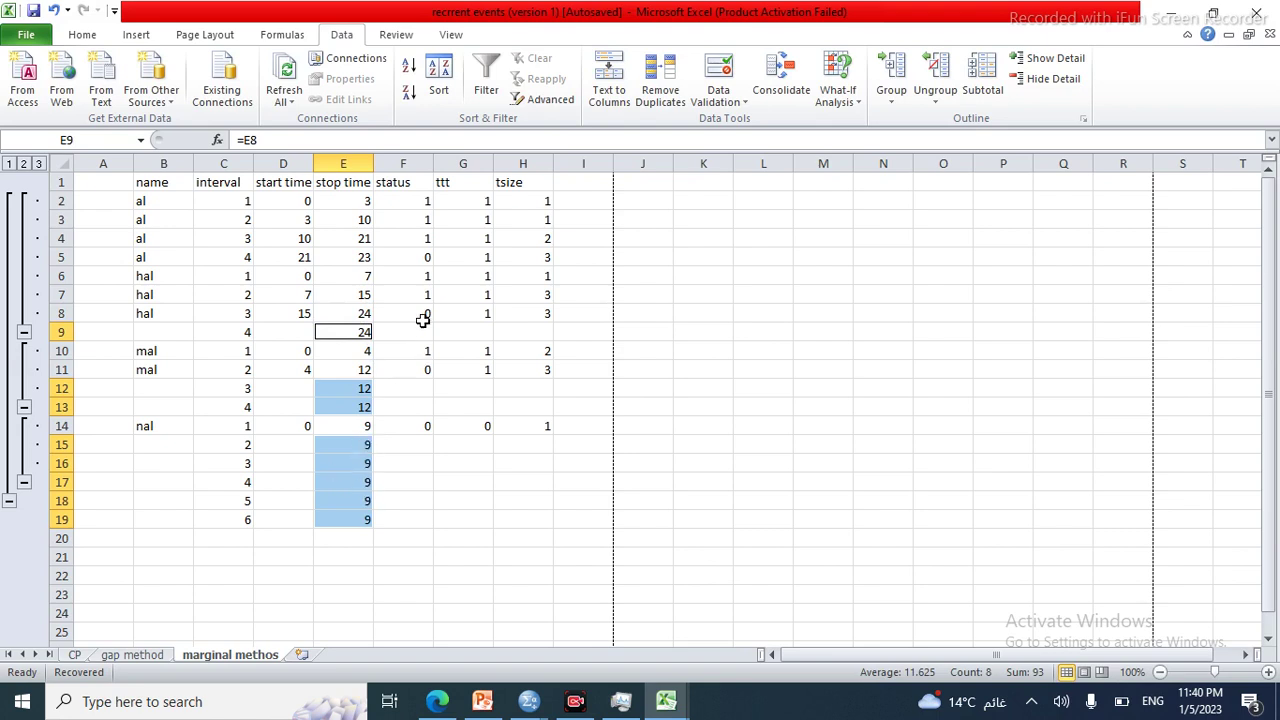
Select the blank cells of the status column with Go To Special and fill them all with the cell above (=F8).
click(424, 158)
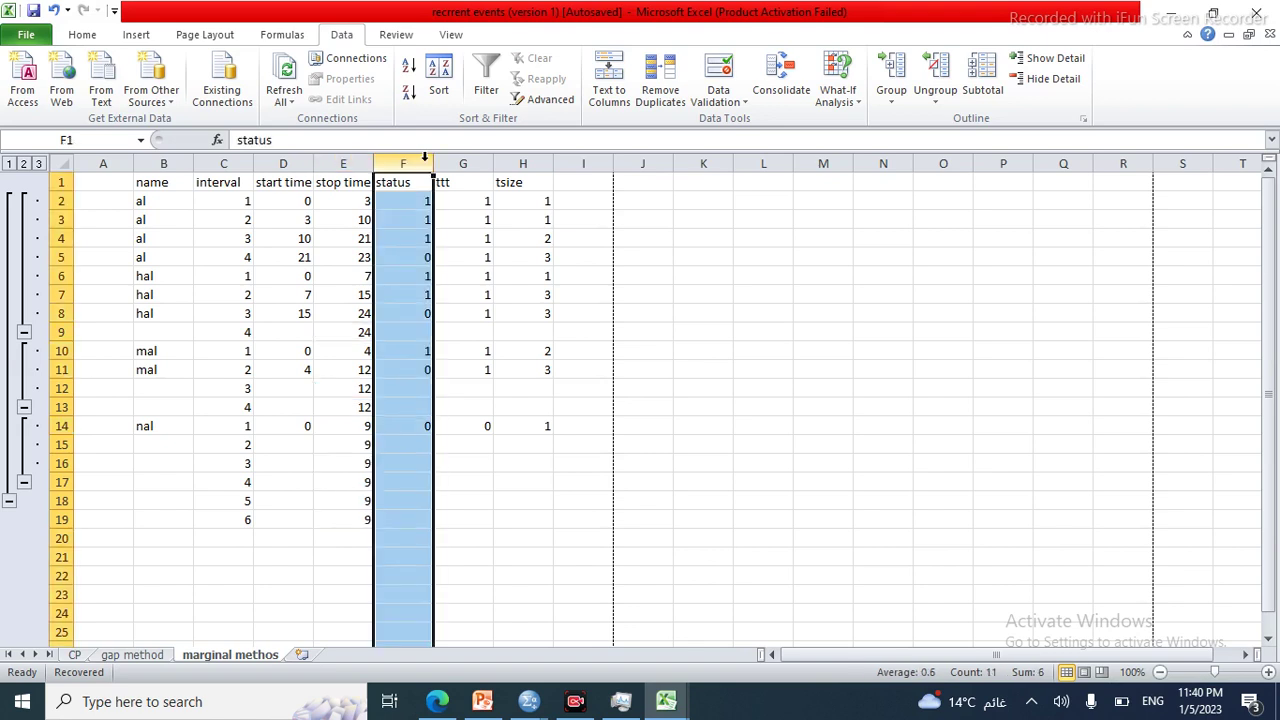
key(F5)
click(385, 561)
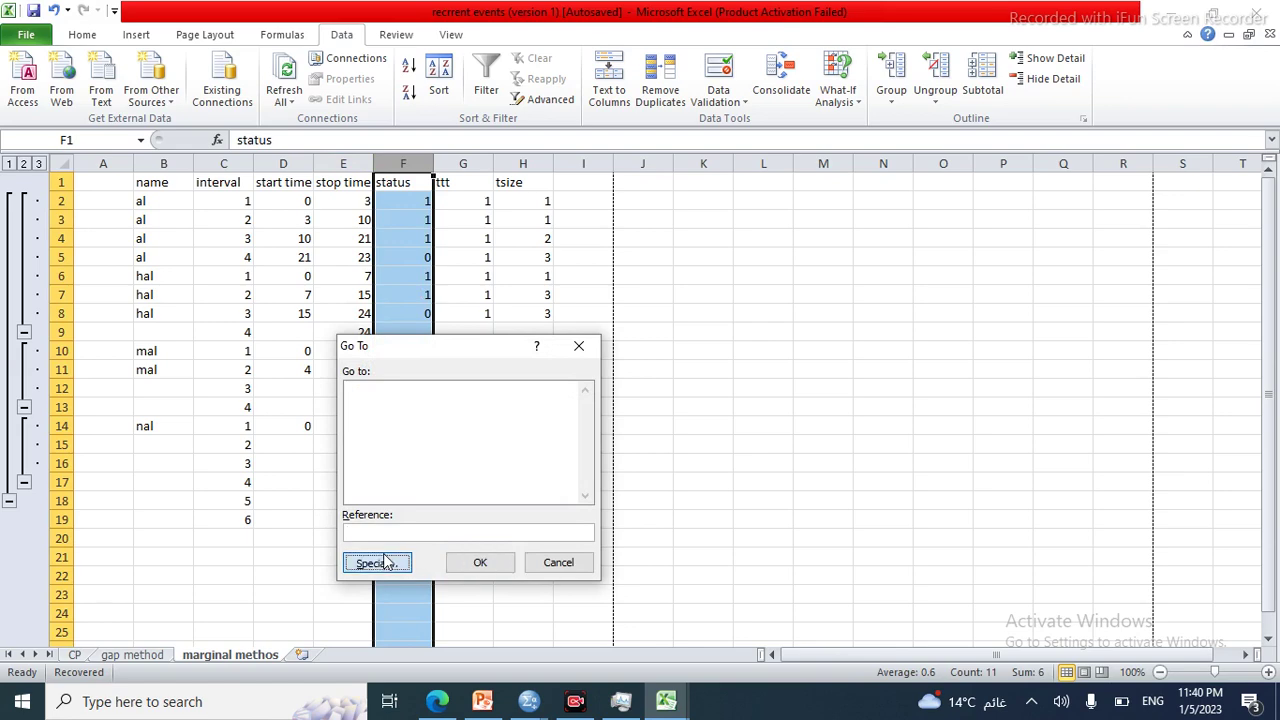
click(355, 486)
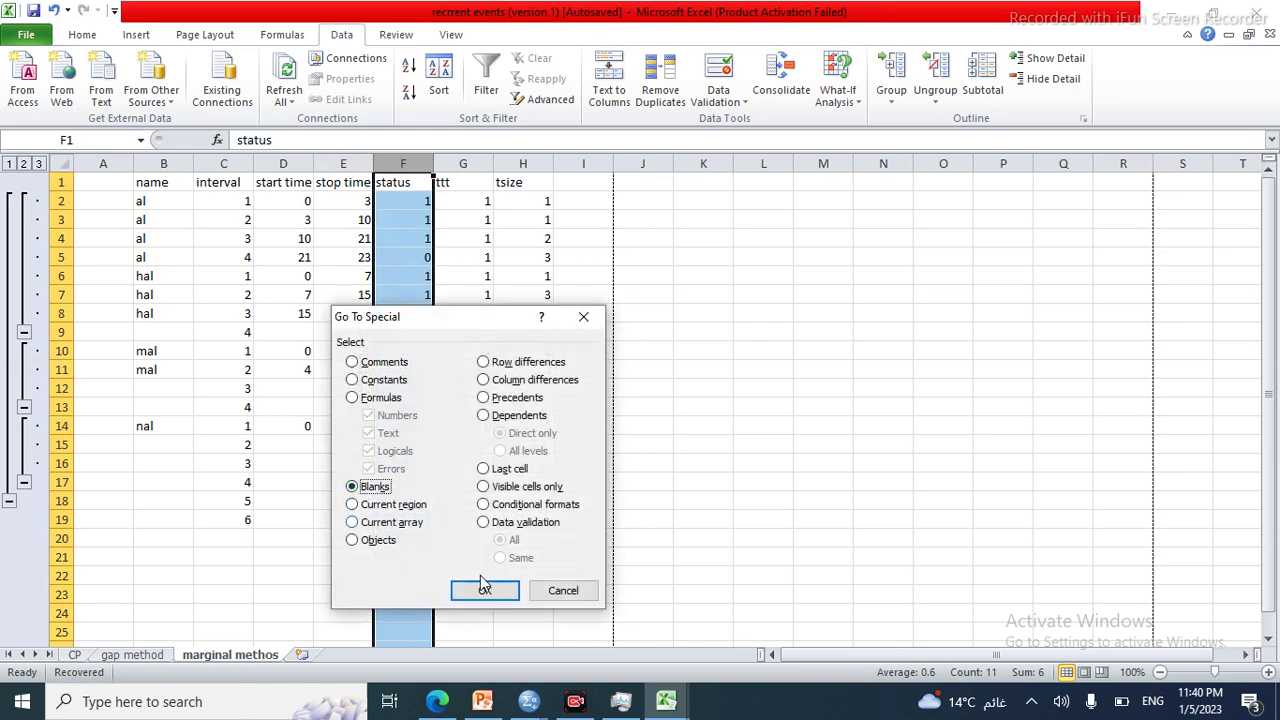
click(484, 588)
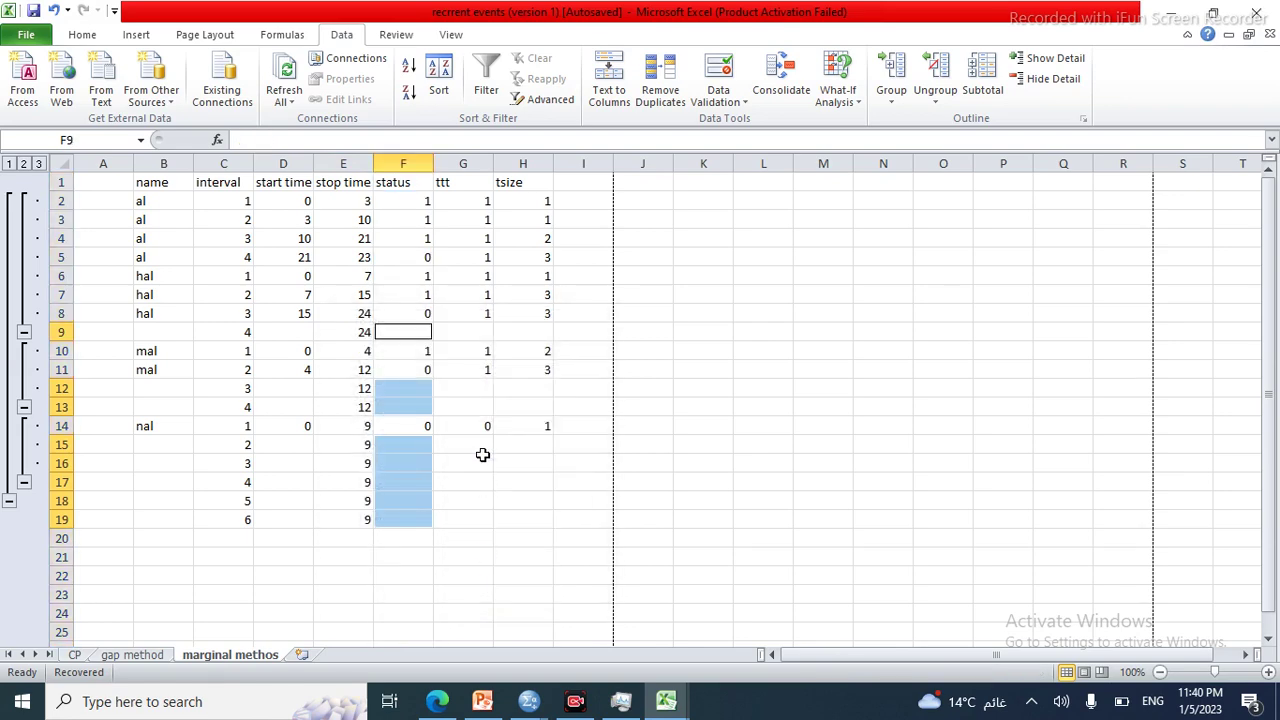
text(=)
key(Up)
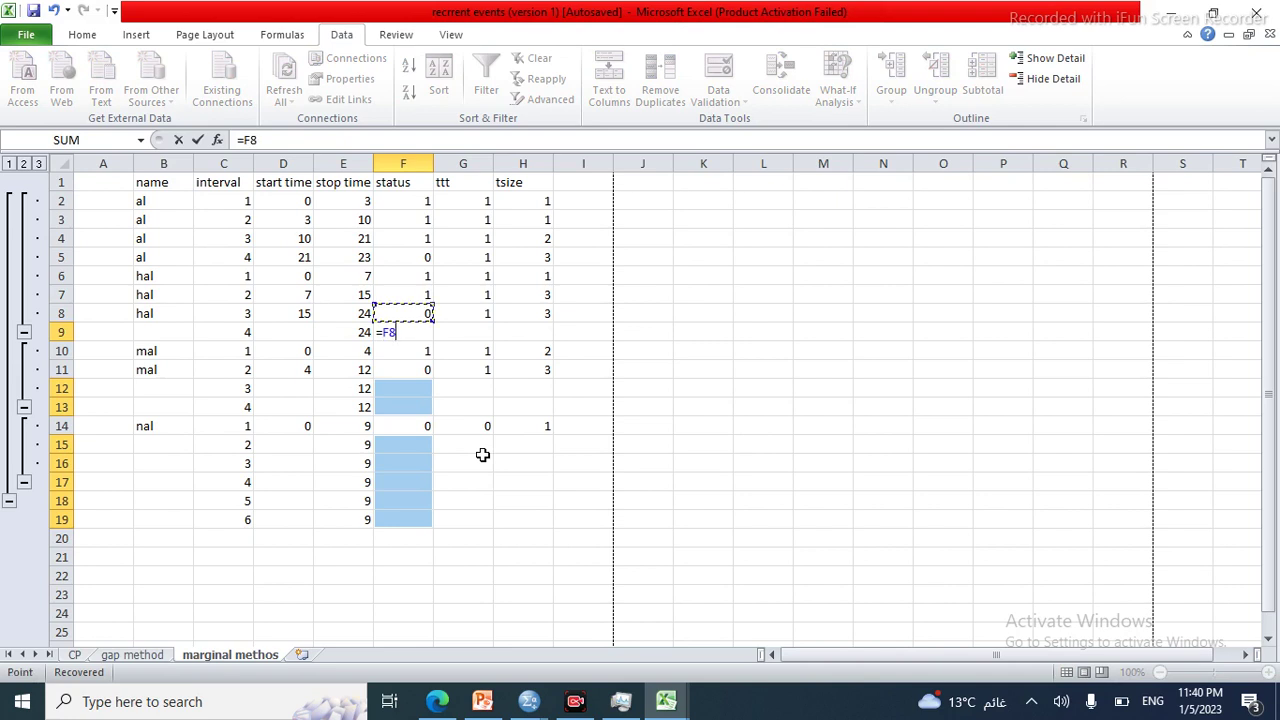
key(ctrl+Return)
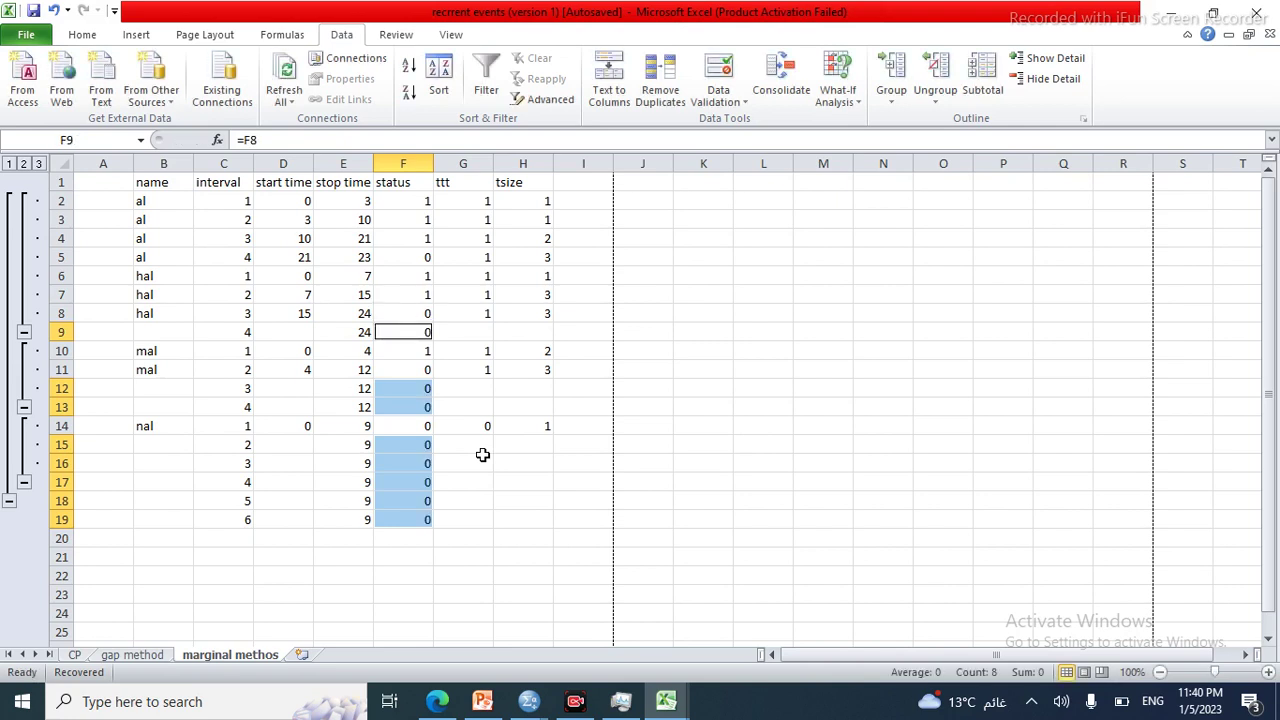
Select the blank cells of the ttt column with Go To Special and fill them all with the cell above (=G8).
click(476, 163)
right_click(477, 163)
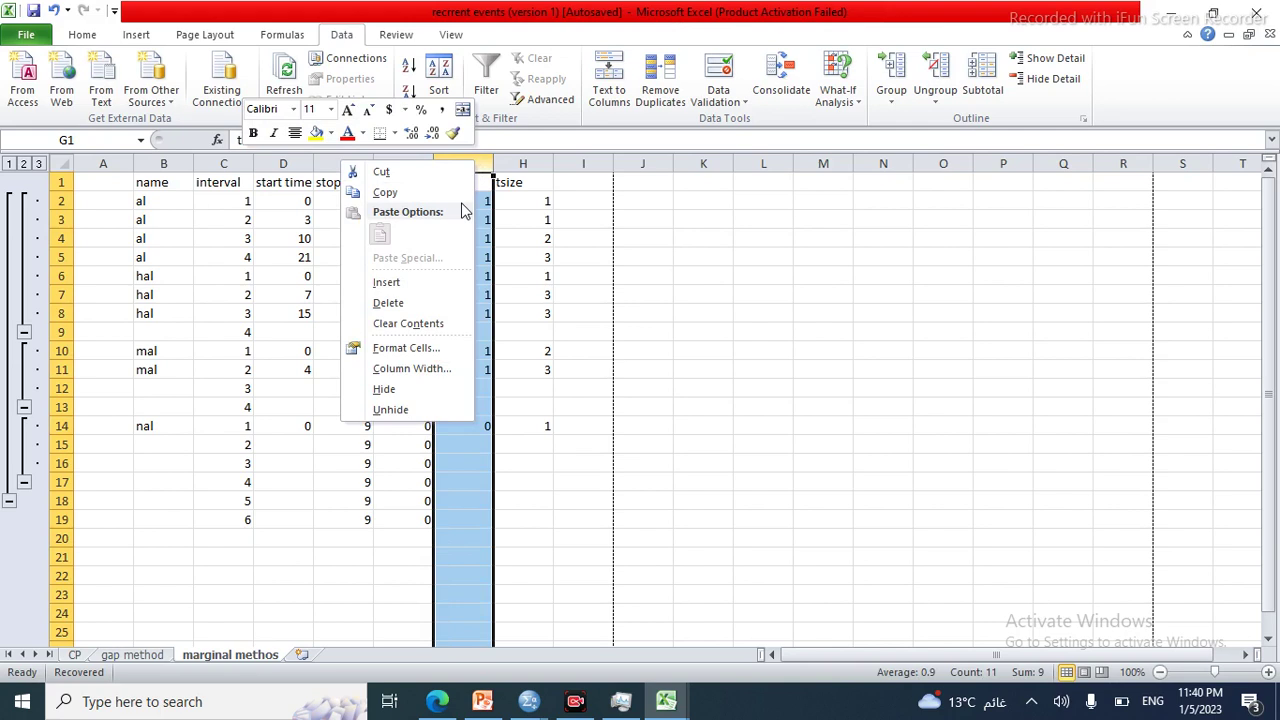
key(Escape)
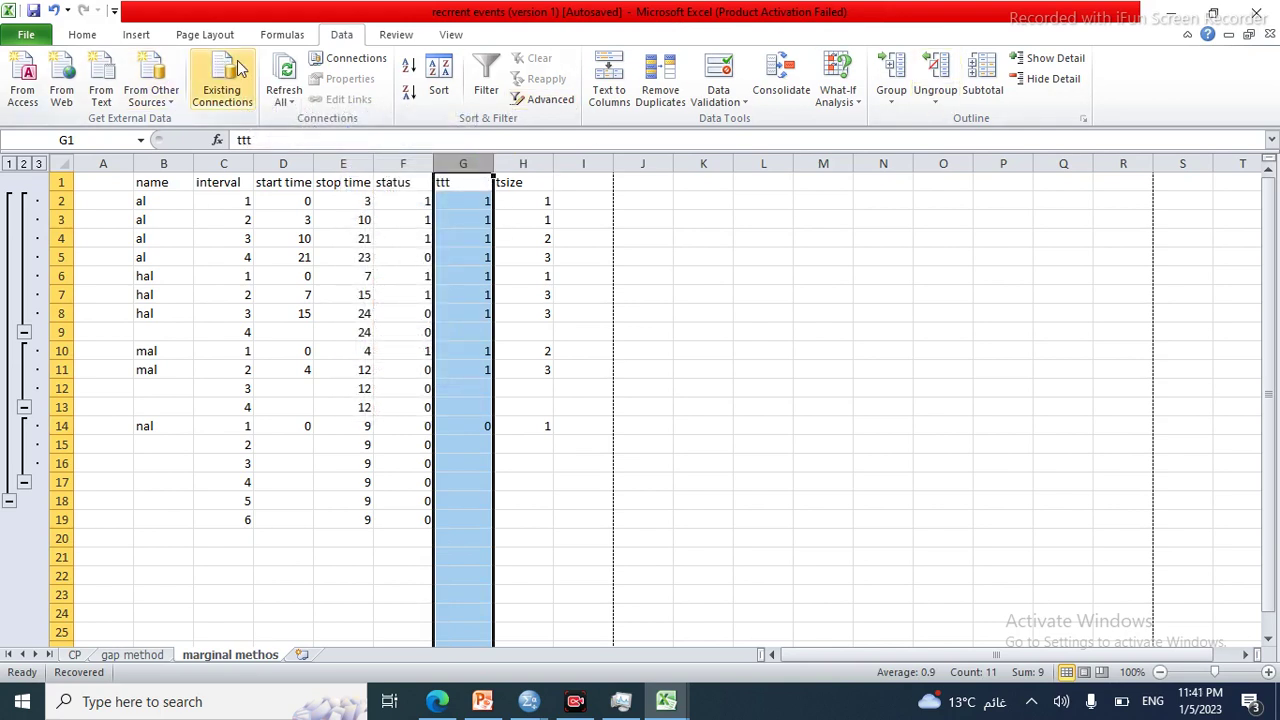
click(90, 38)
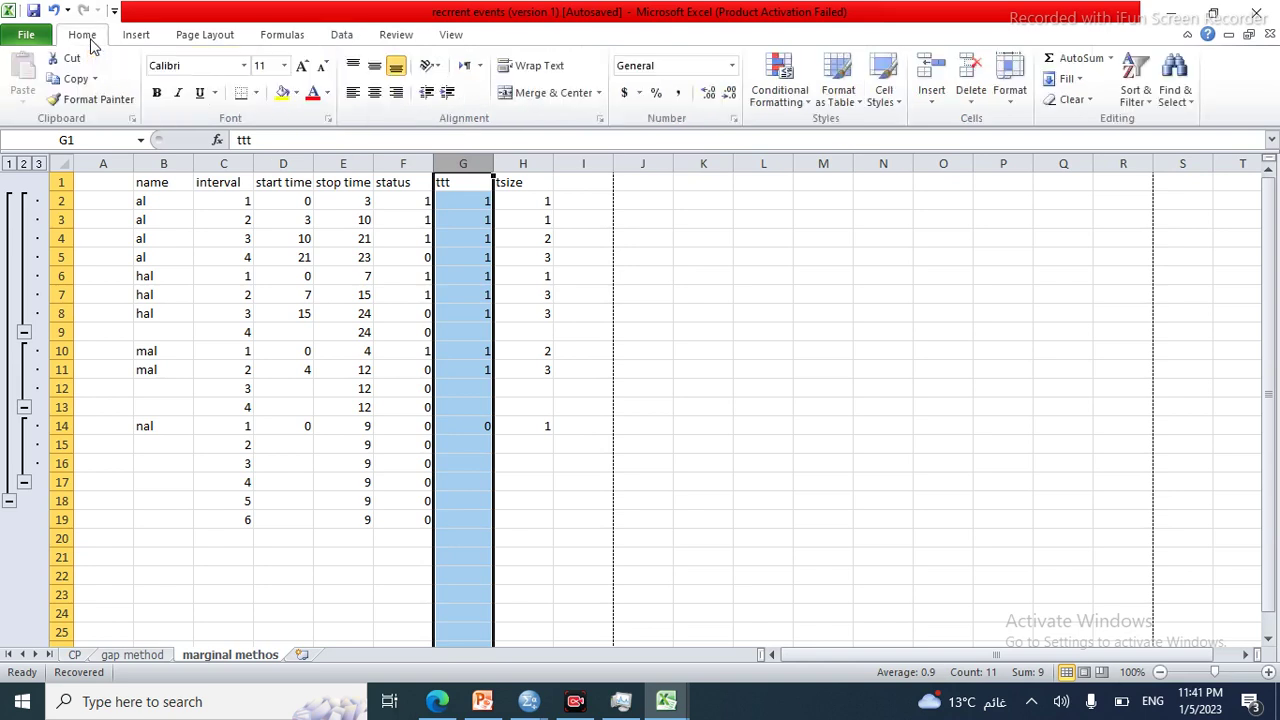
click(1183, 95)
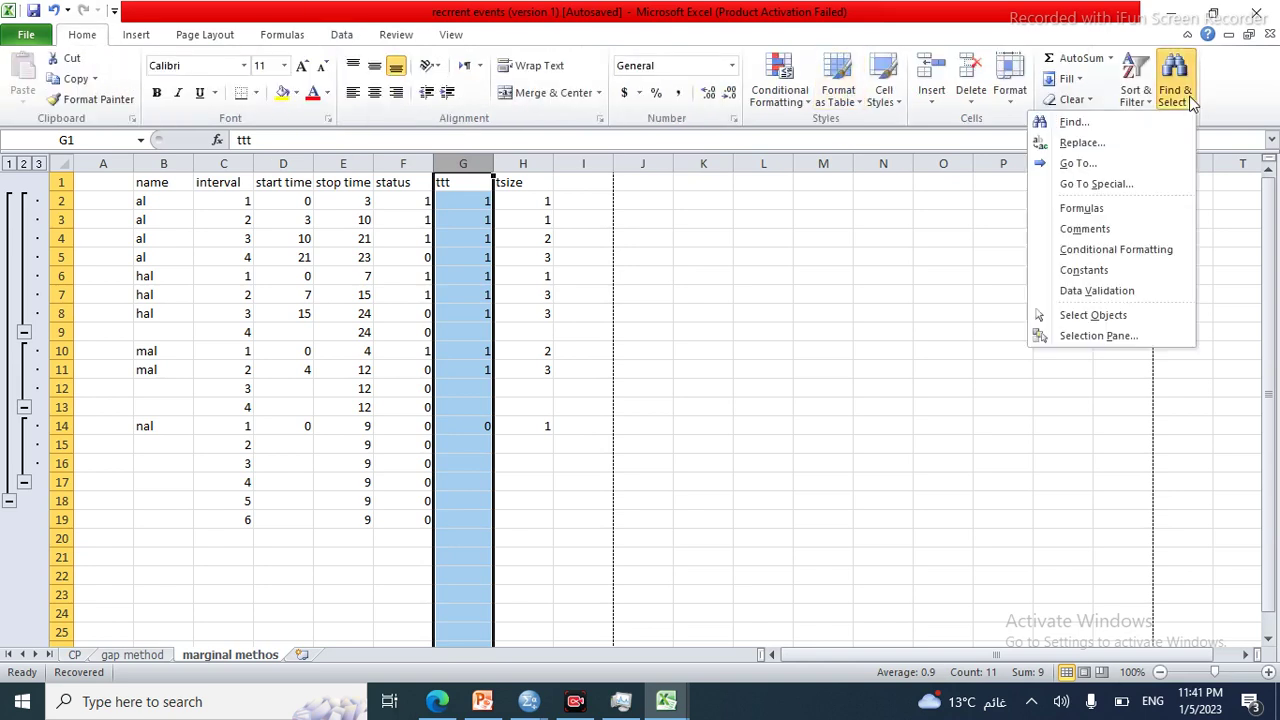
click(1162, 190)
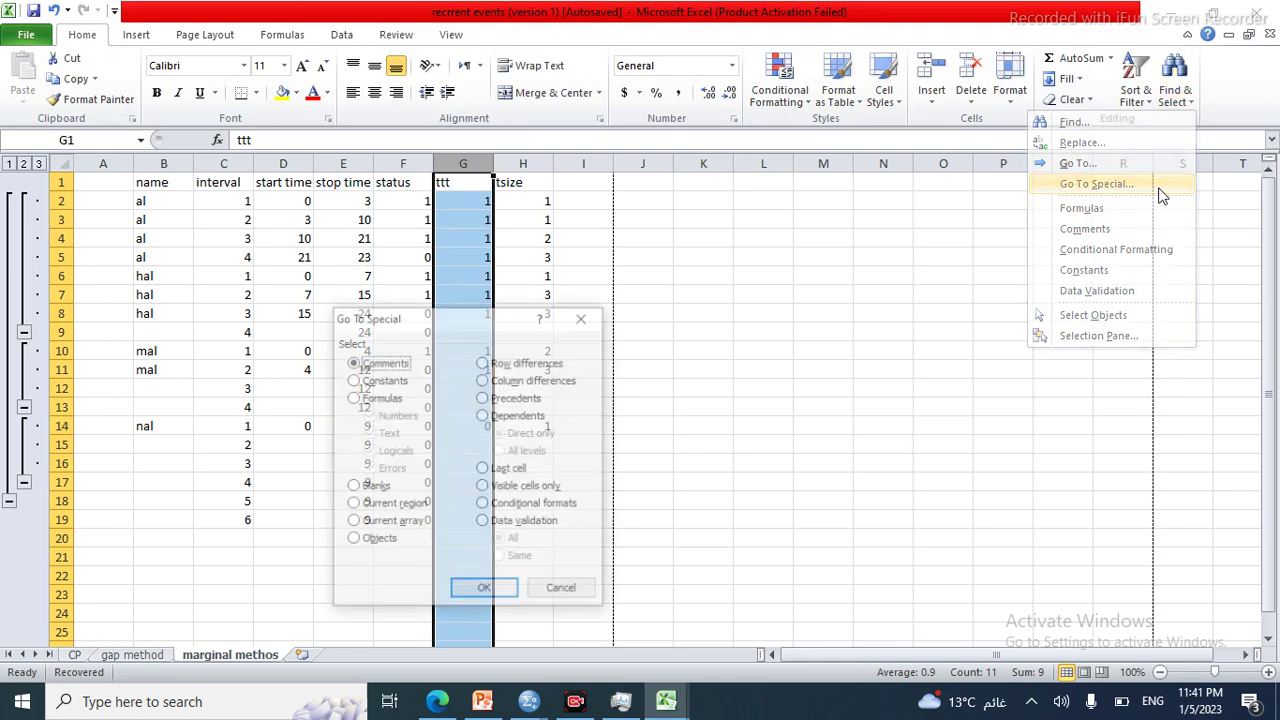
click(353, 489)
click(484, 590)
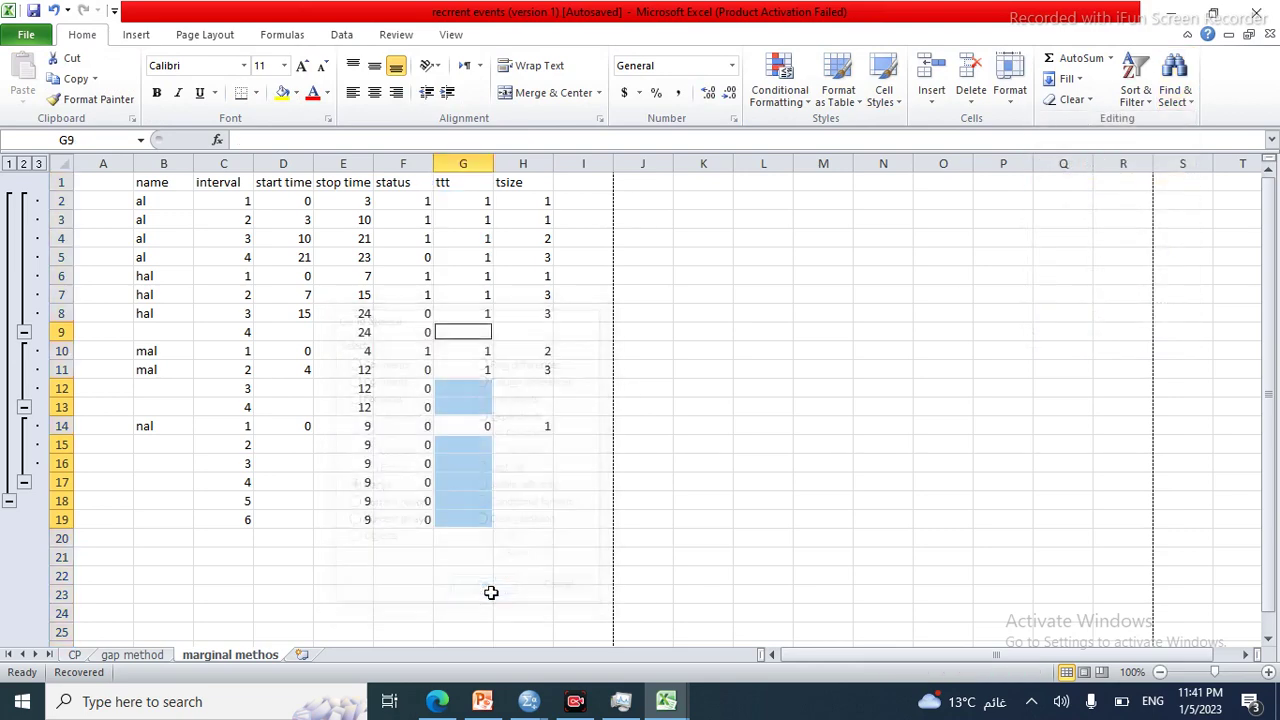
text(=)
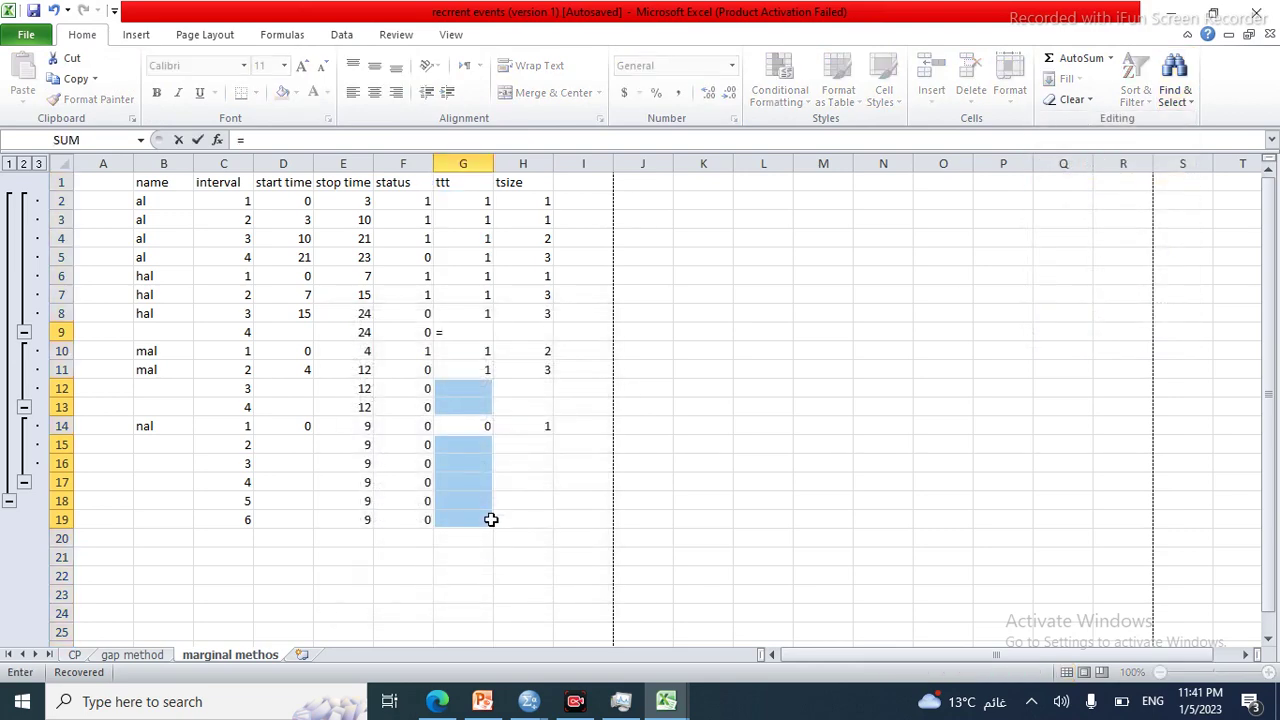
key(Up)
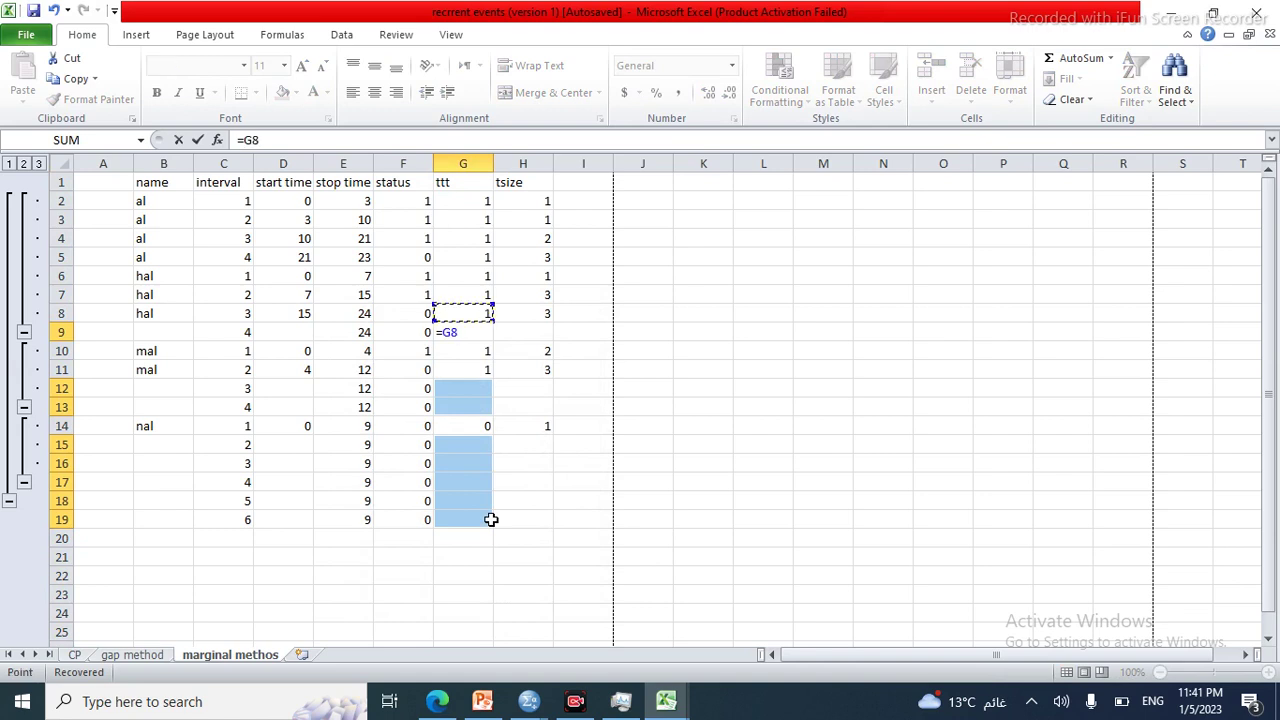
key(ctrl+Return)
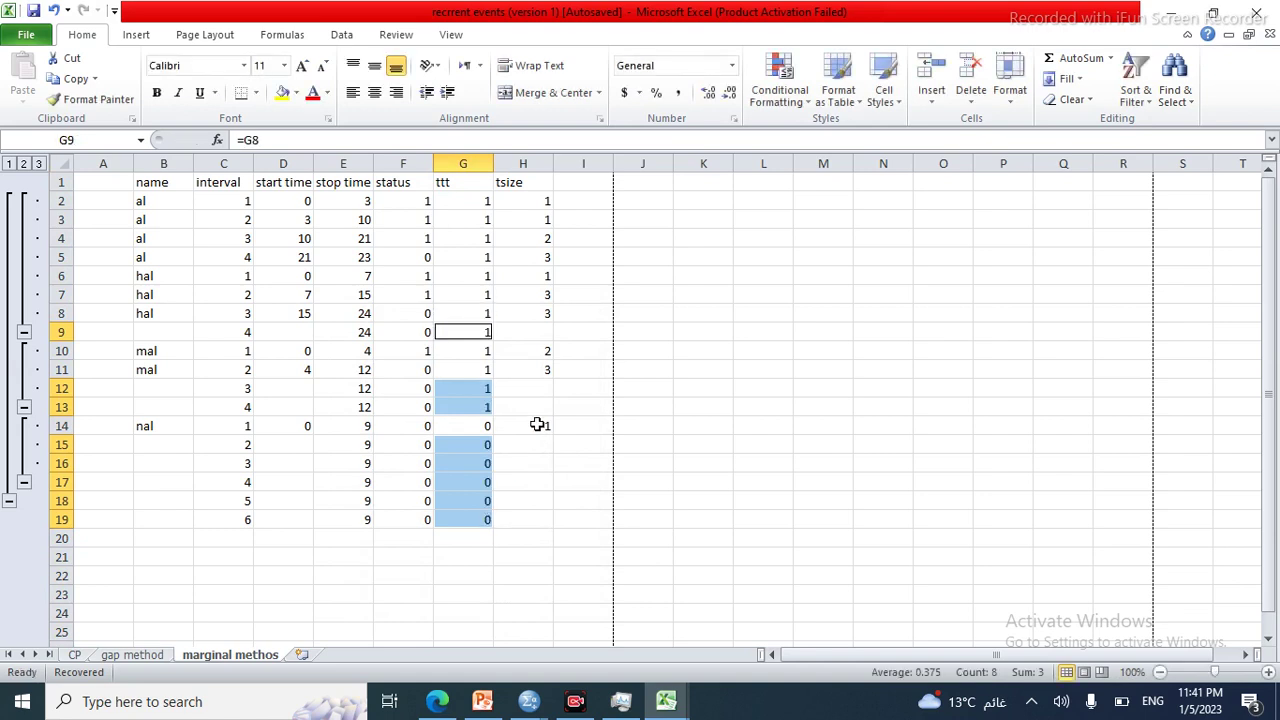
click(550, 334)
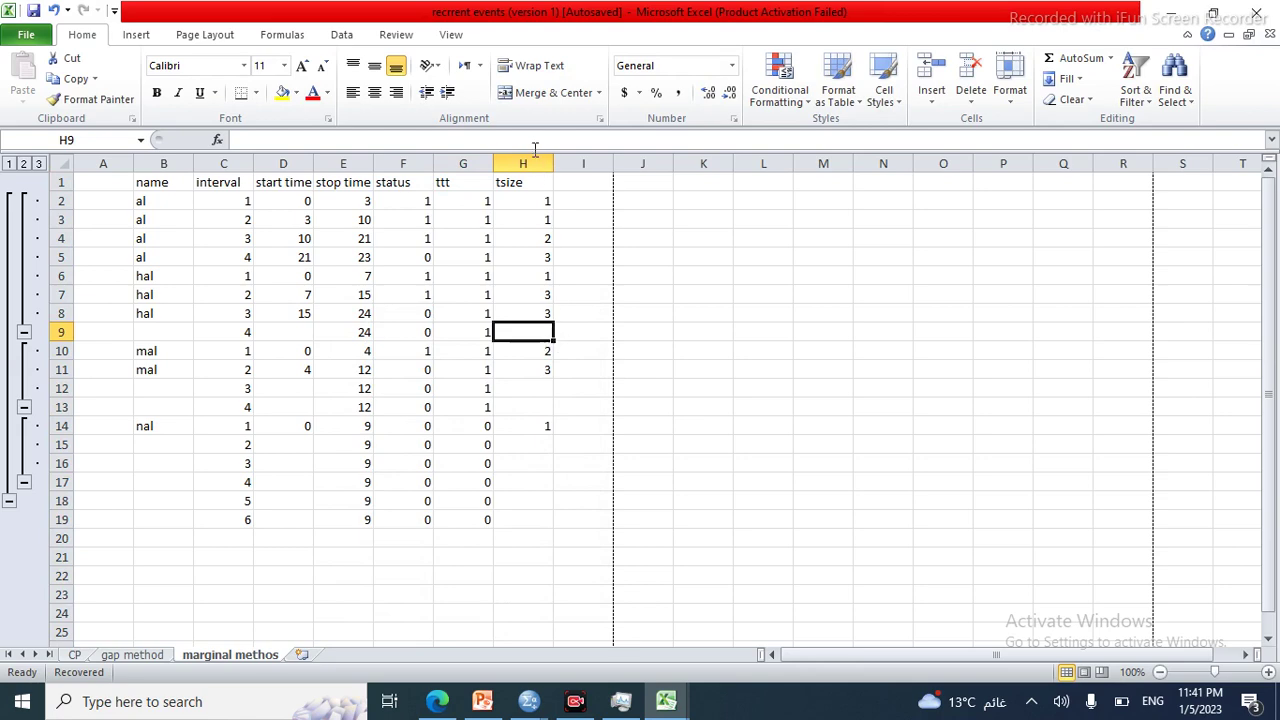
click(1174, 84)
click(1100, 185)
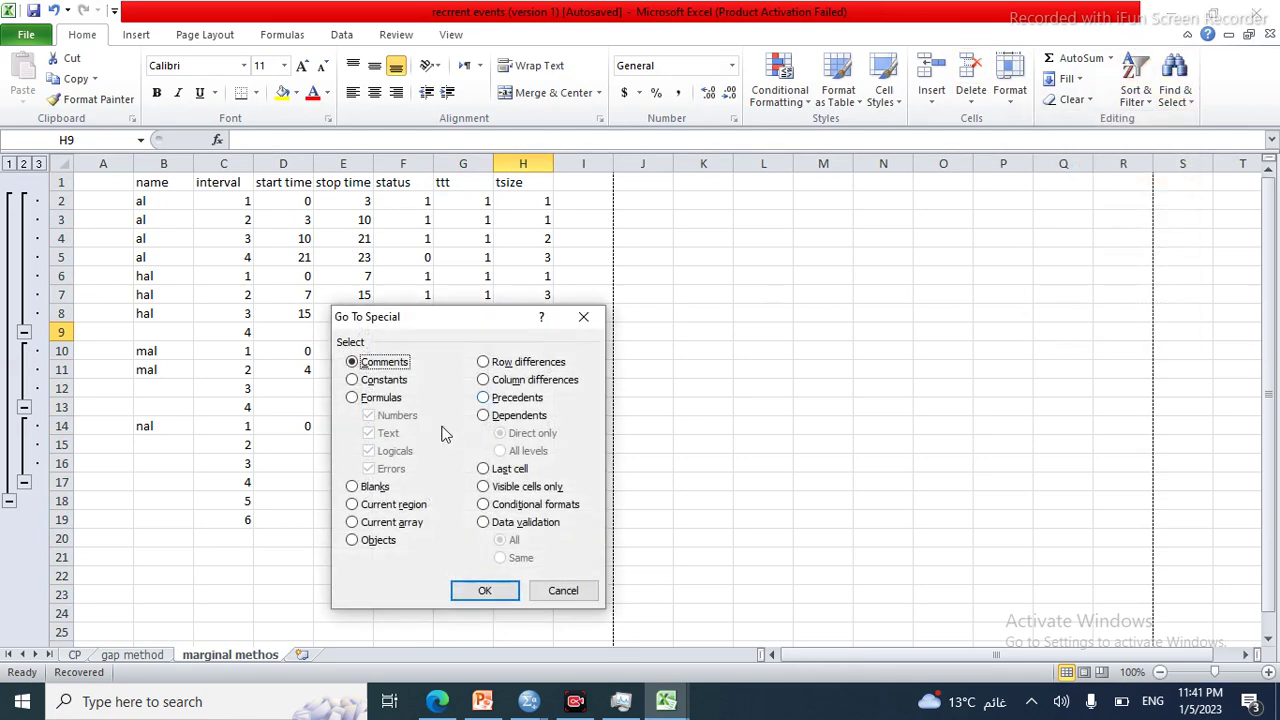
click(484, 590)
text(=)
click(676, 538)
key(BackSpace)
key(BackSpace)
key(BackSpace)
key(BackSpace)
key(Escape)
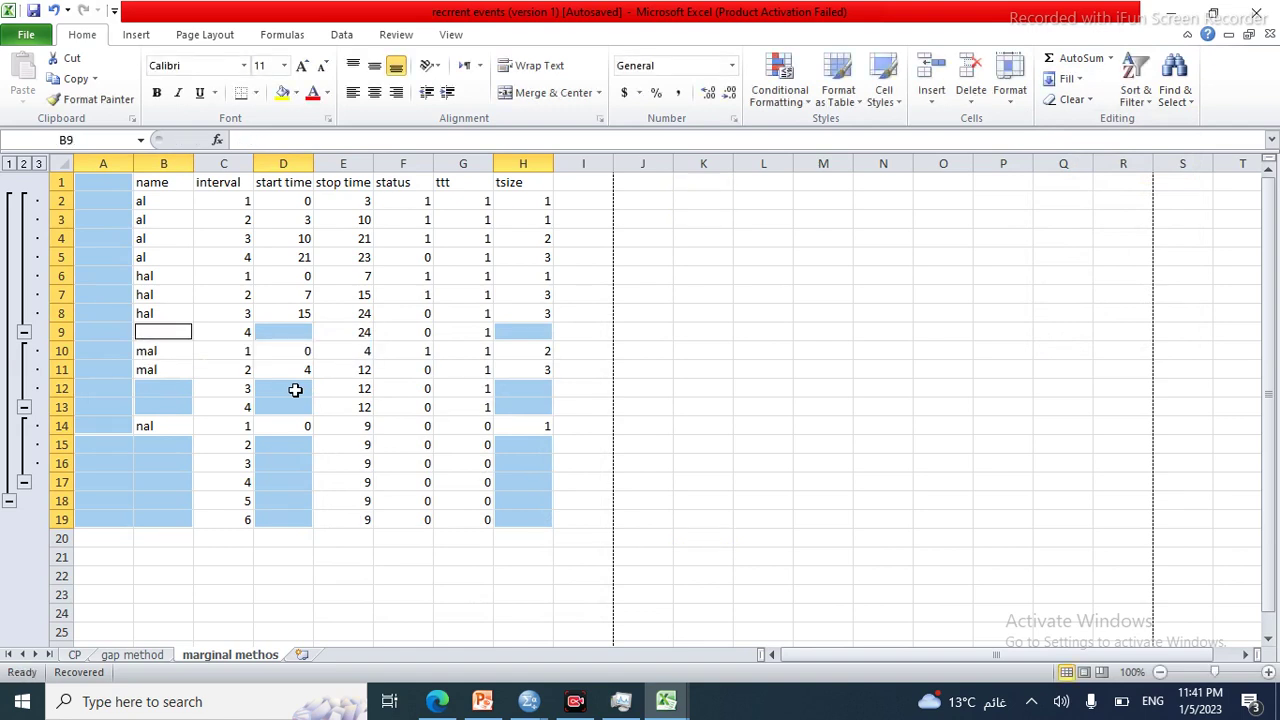
click(749, 396)
Select the blank cells of the tsize column with Go To Special and fill cell H9 with the value above (=H8).
click(542, 158)
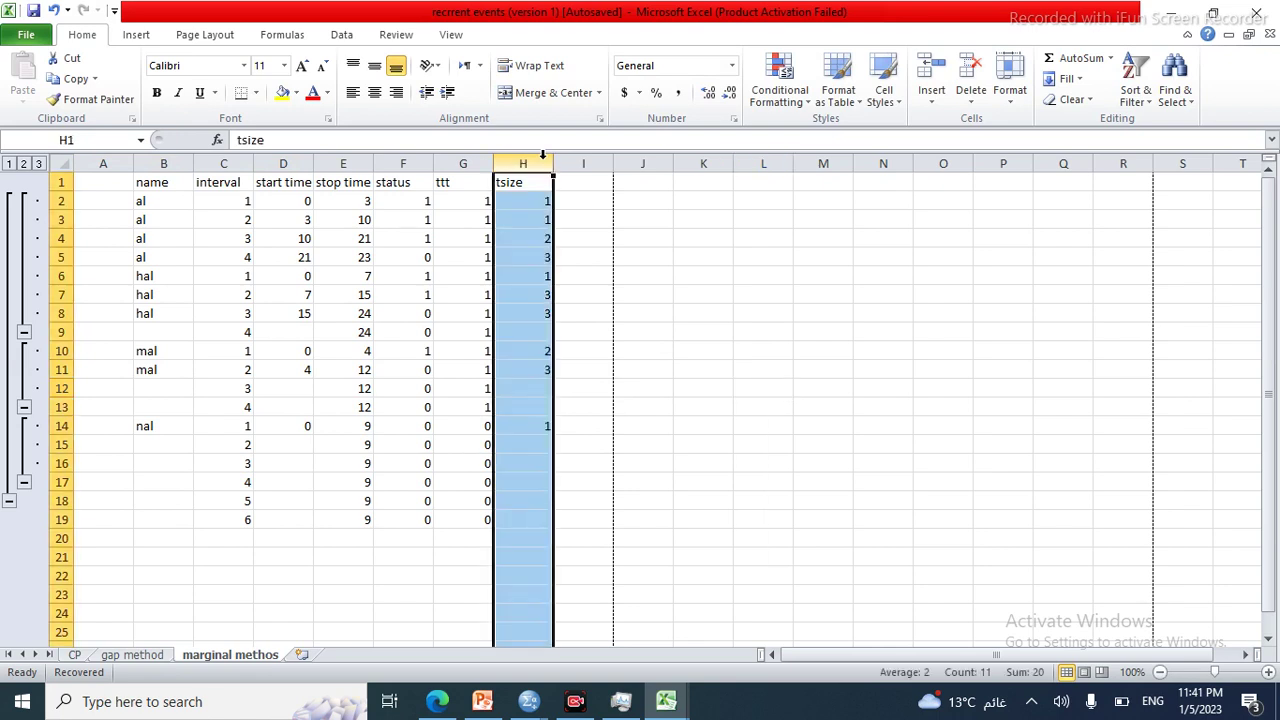
key(F5)
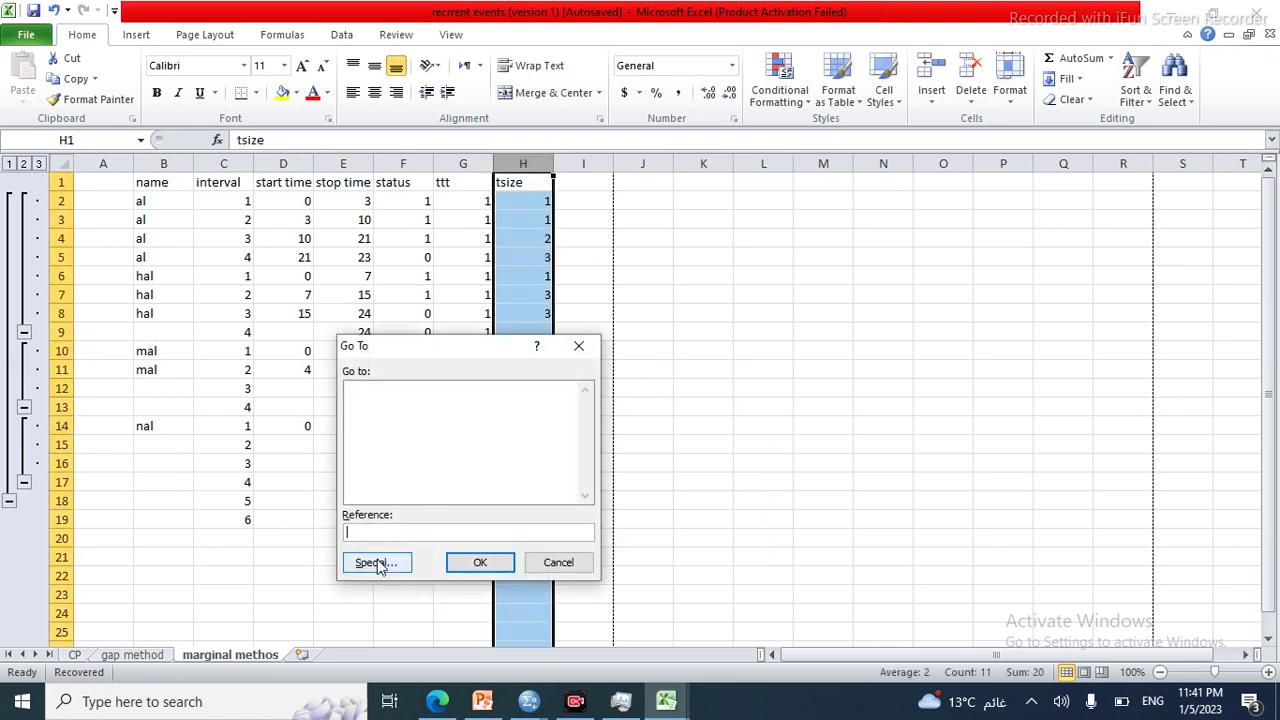
click(378, 563)
click(374, 488)
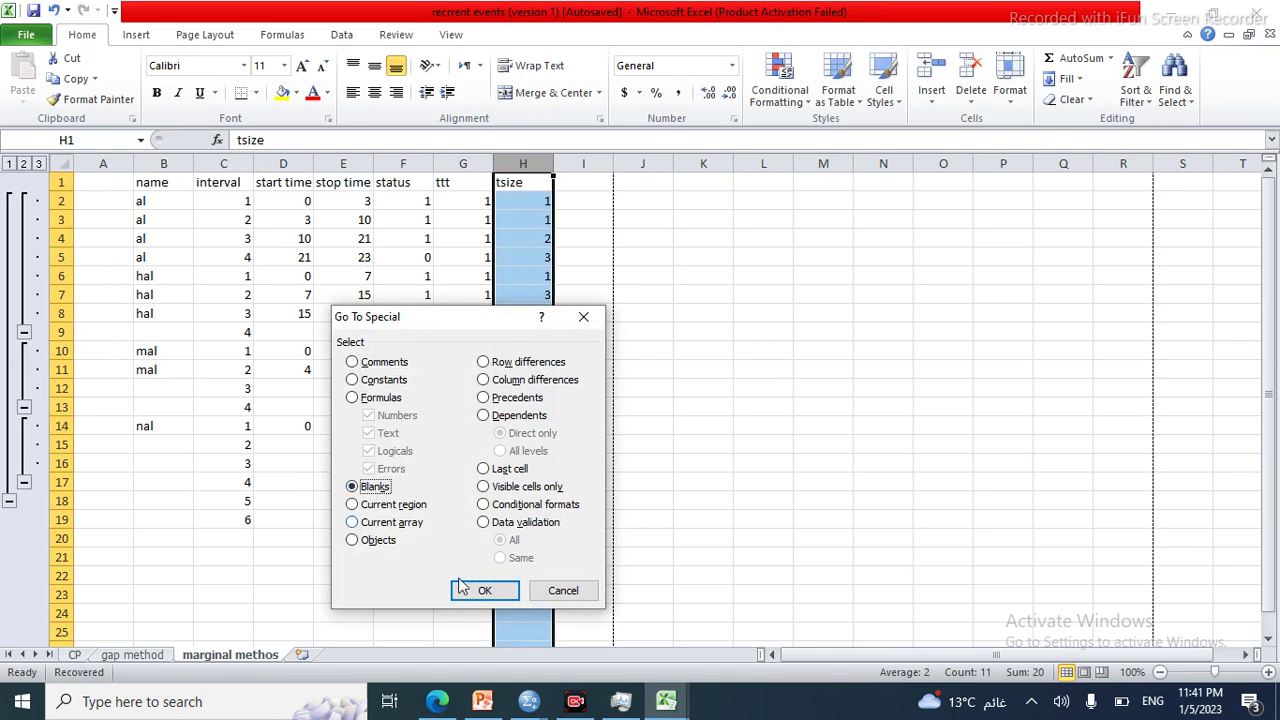
click(484, 590)
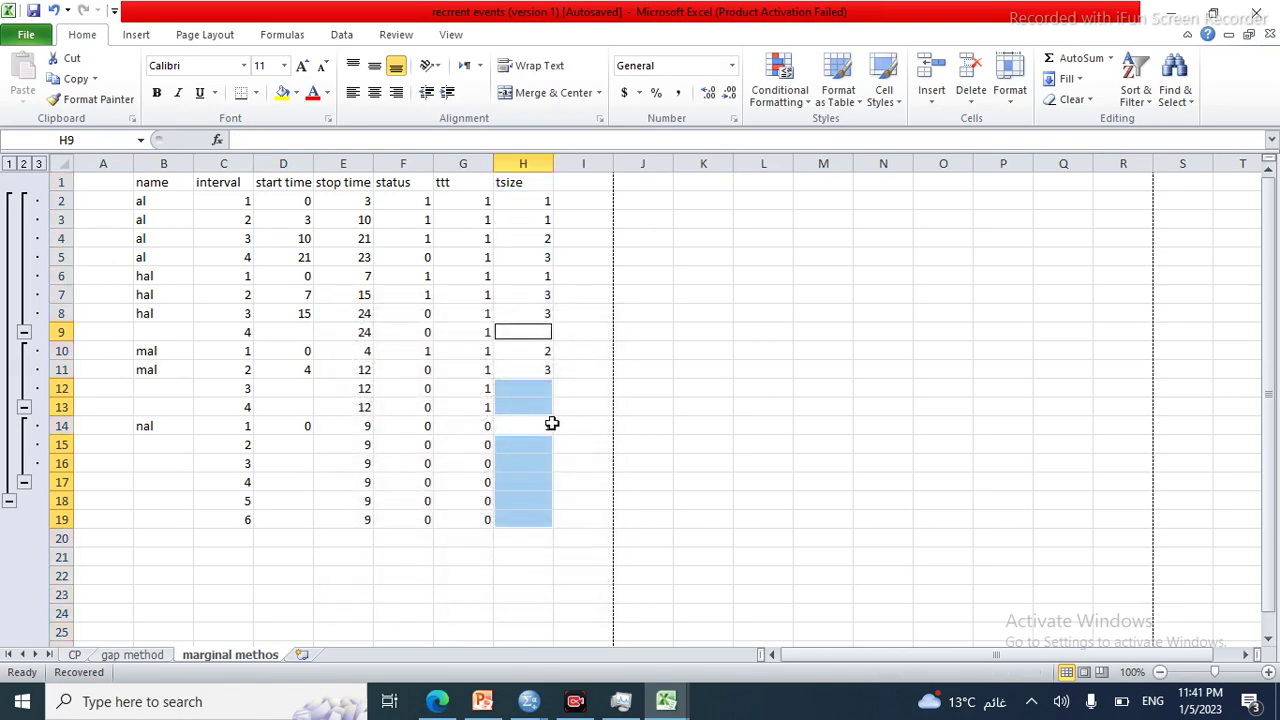
text(=)
key(Up)
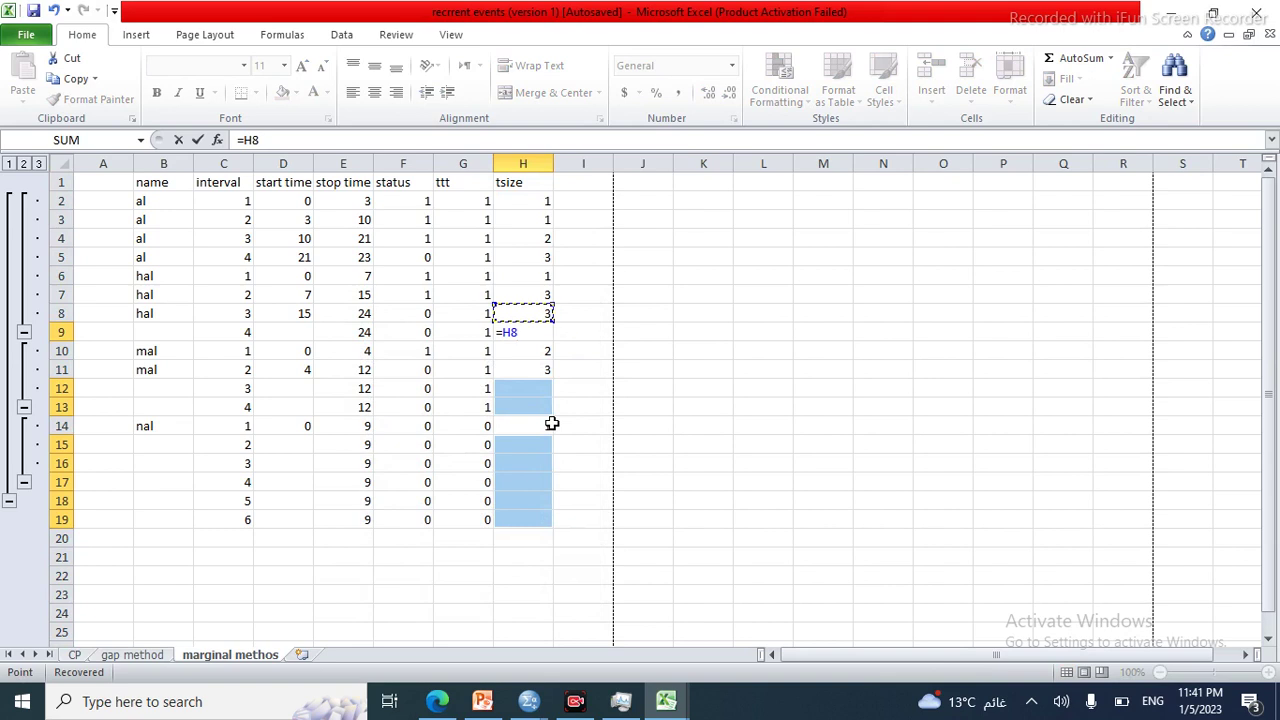
key(Return)
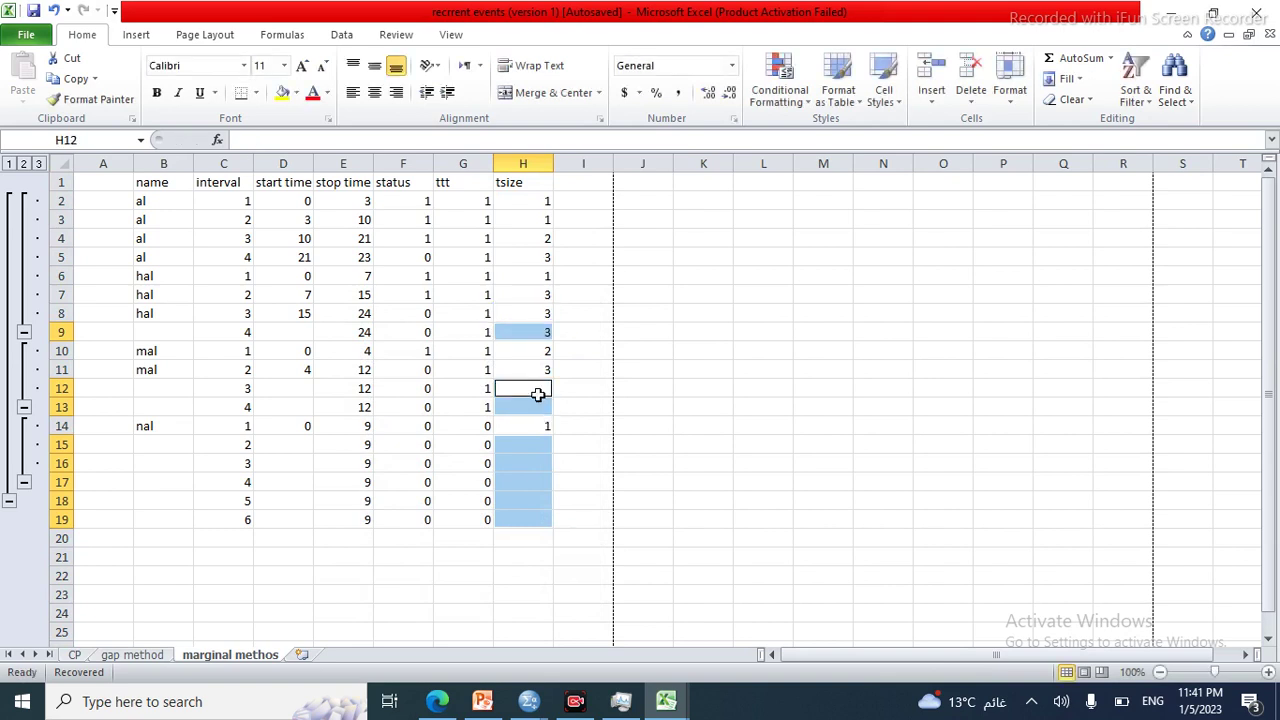
click(531, 156)
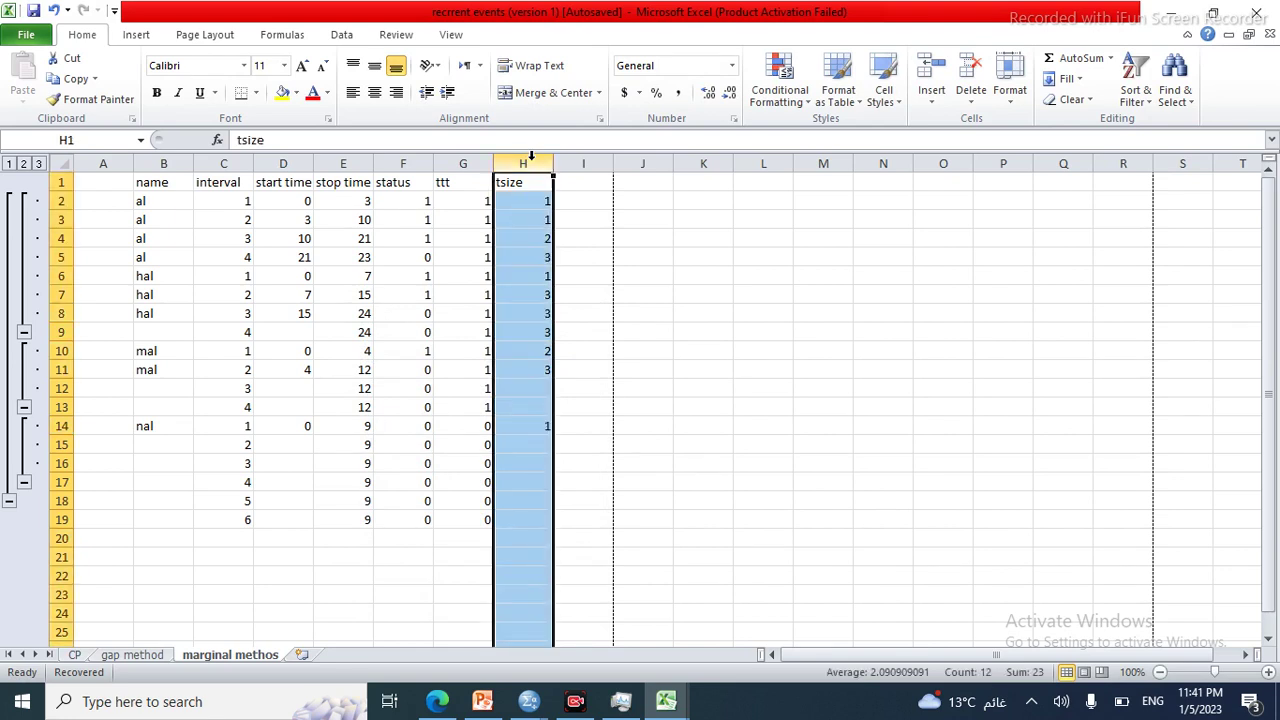
key(ctrl+g)
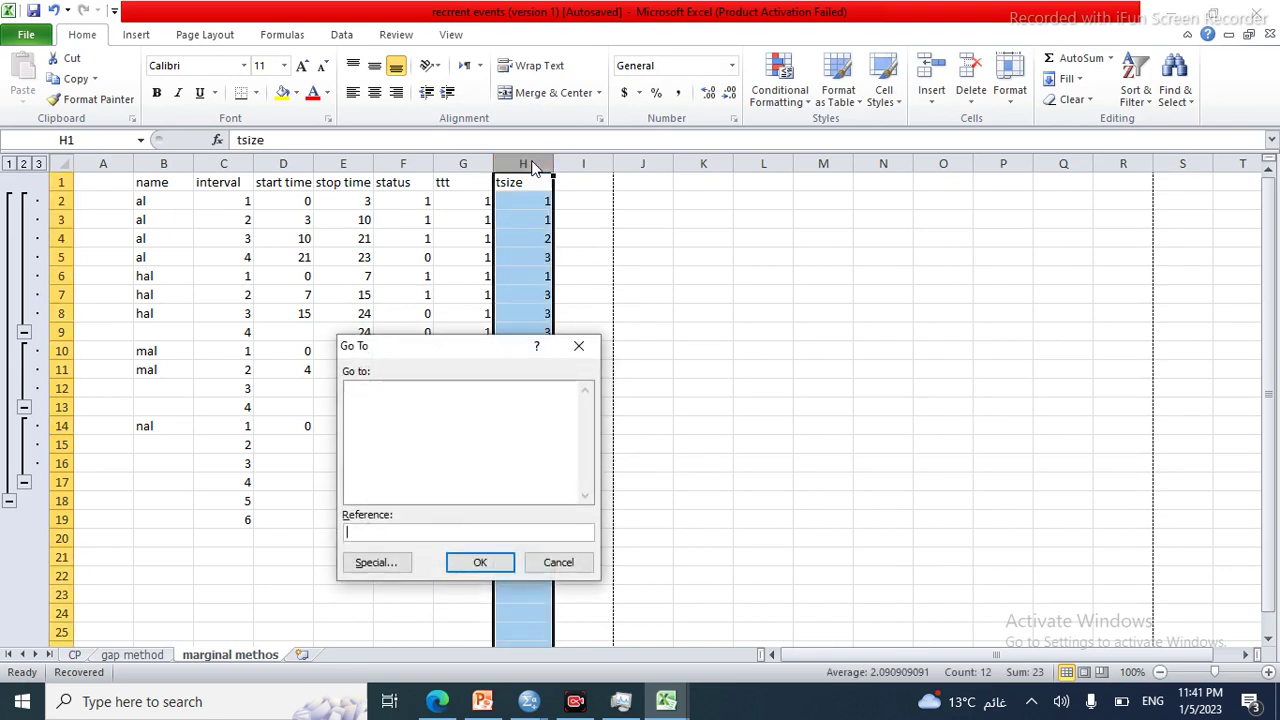
click(376, 563)
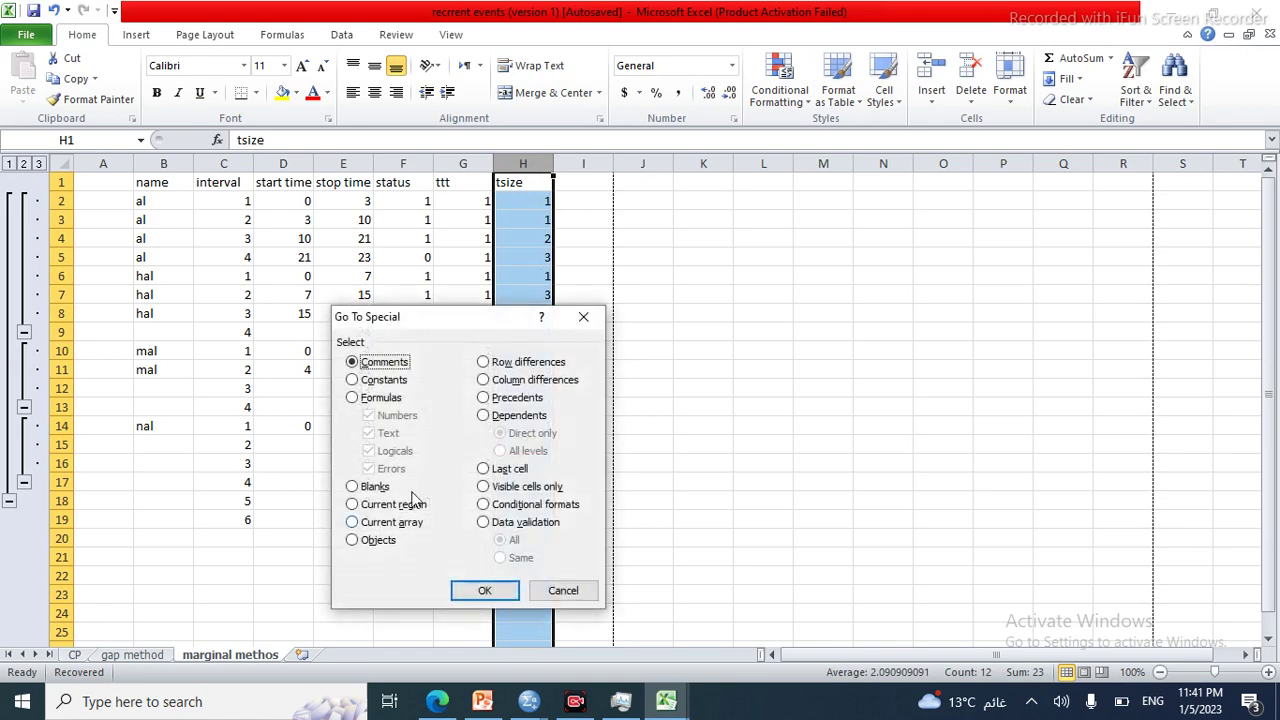
click(376, 488)
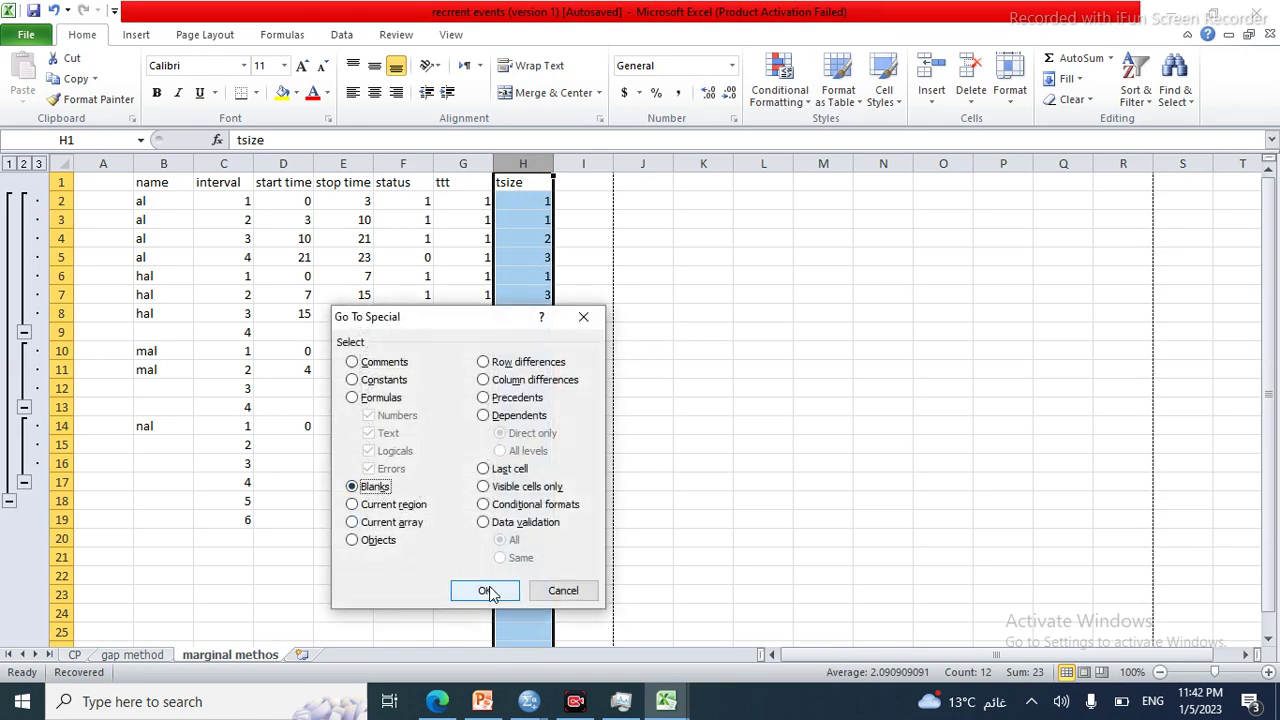
click(484, 590)
key(Up)
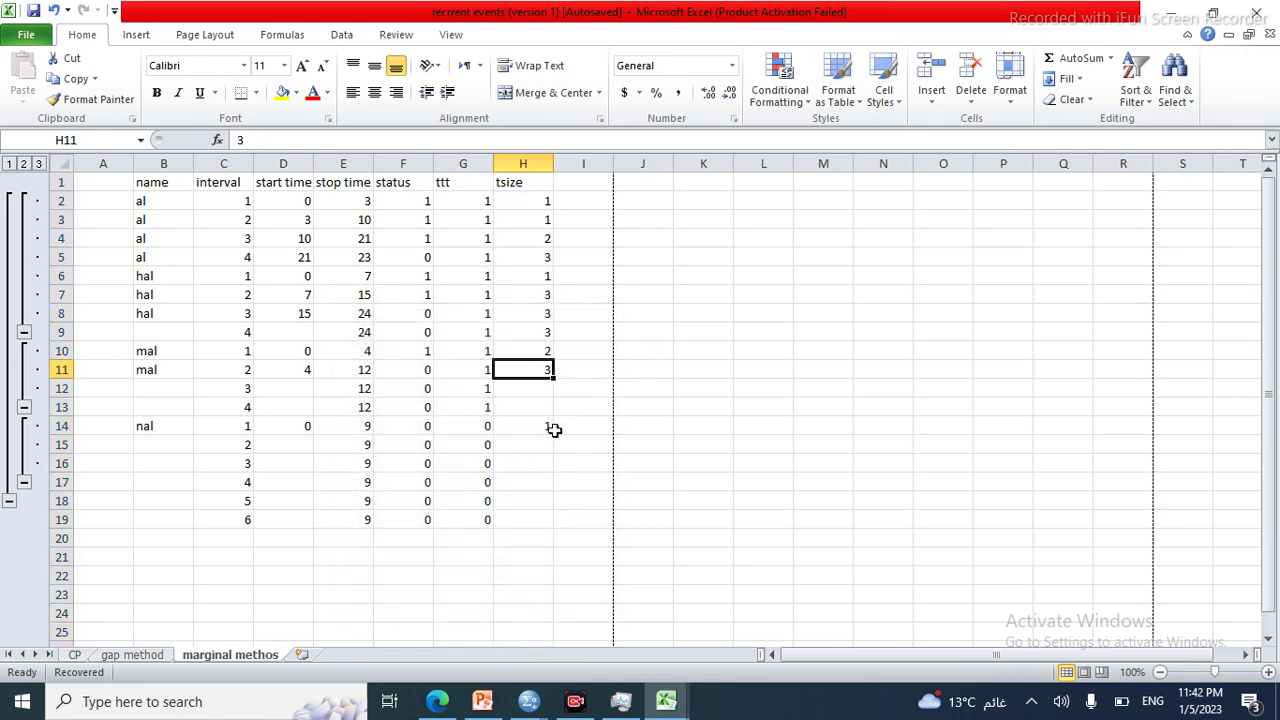
click(524, 162)
right_click(524, 162)
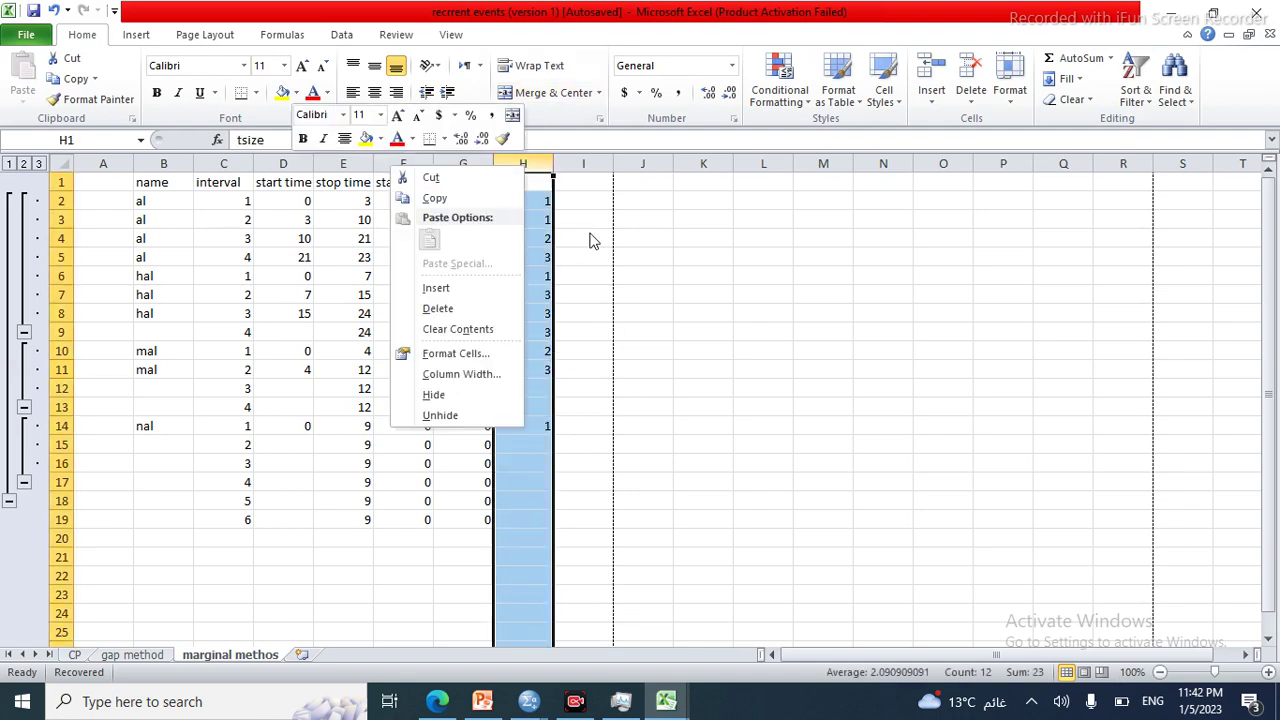
click(546, 163)
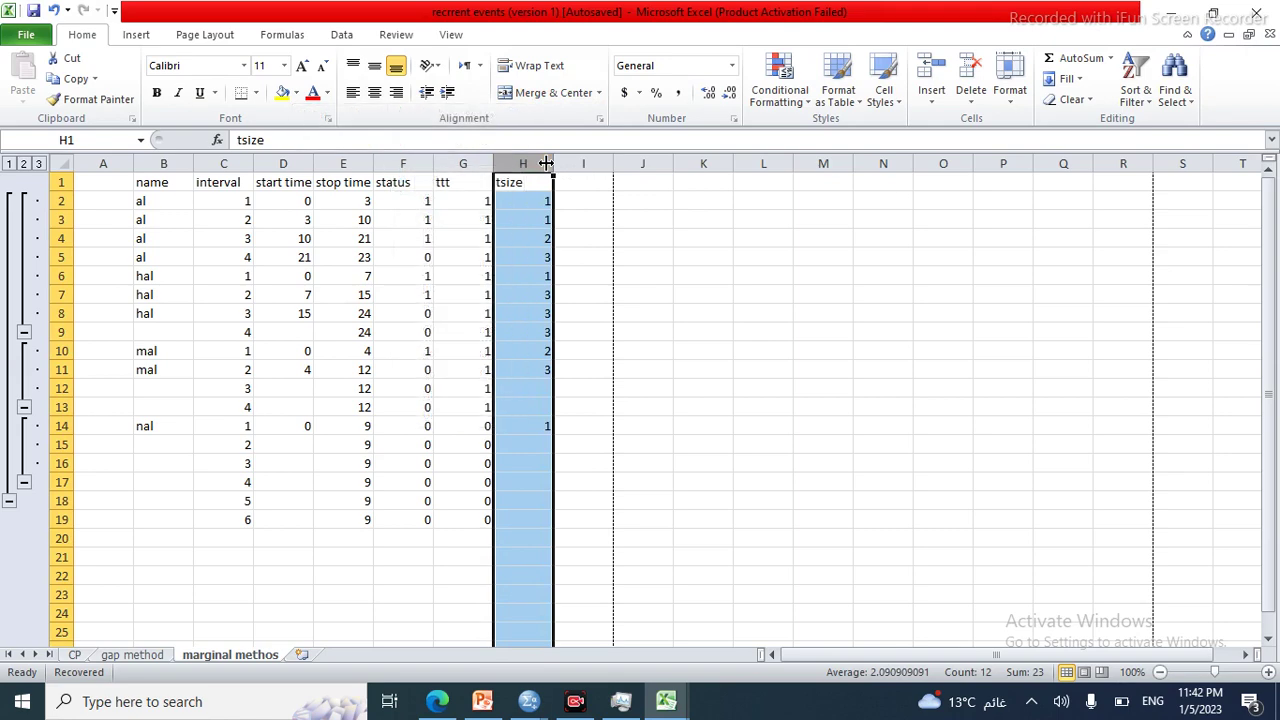
key(ctrl+g)
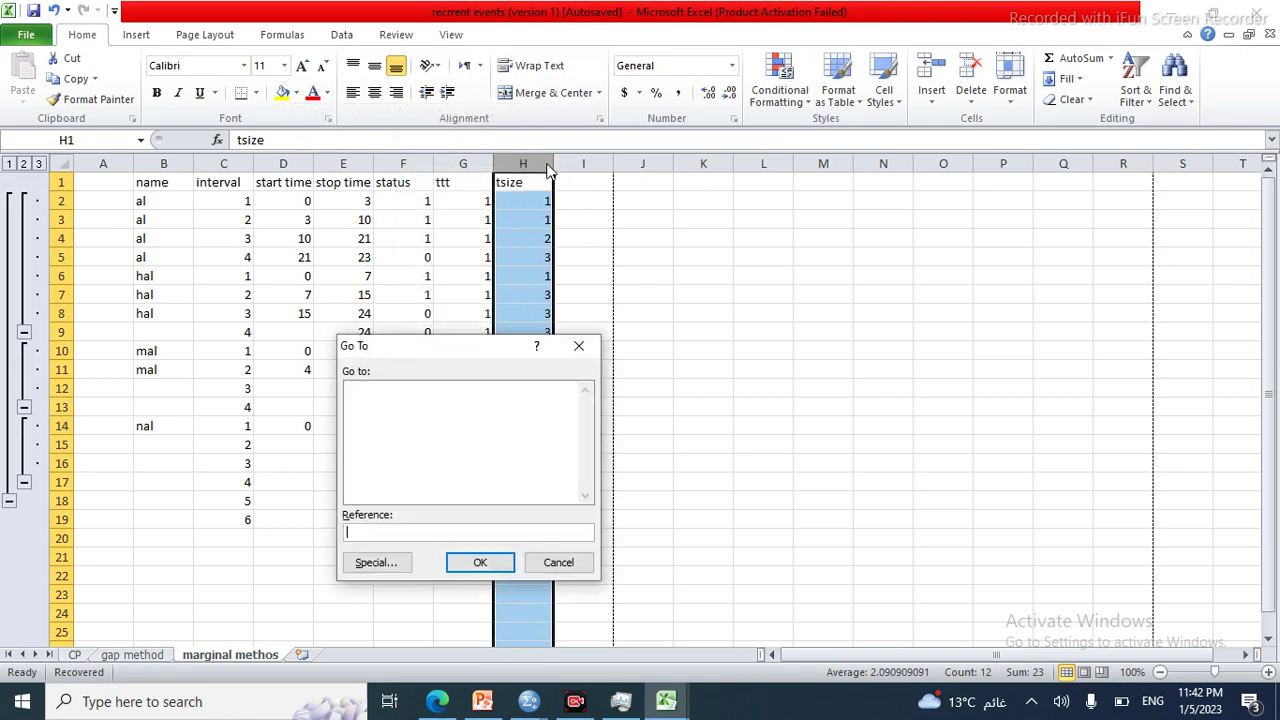
click(395, 562)
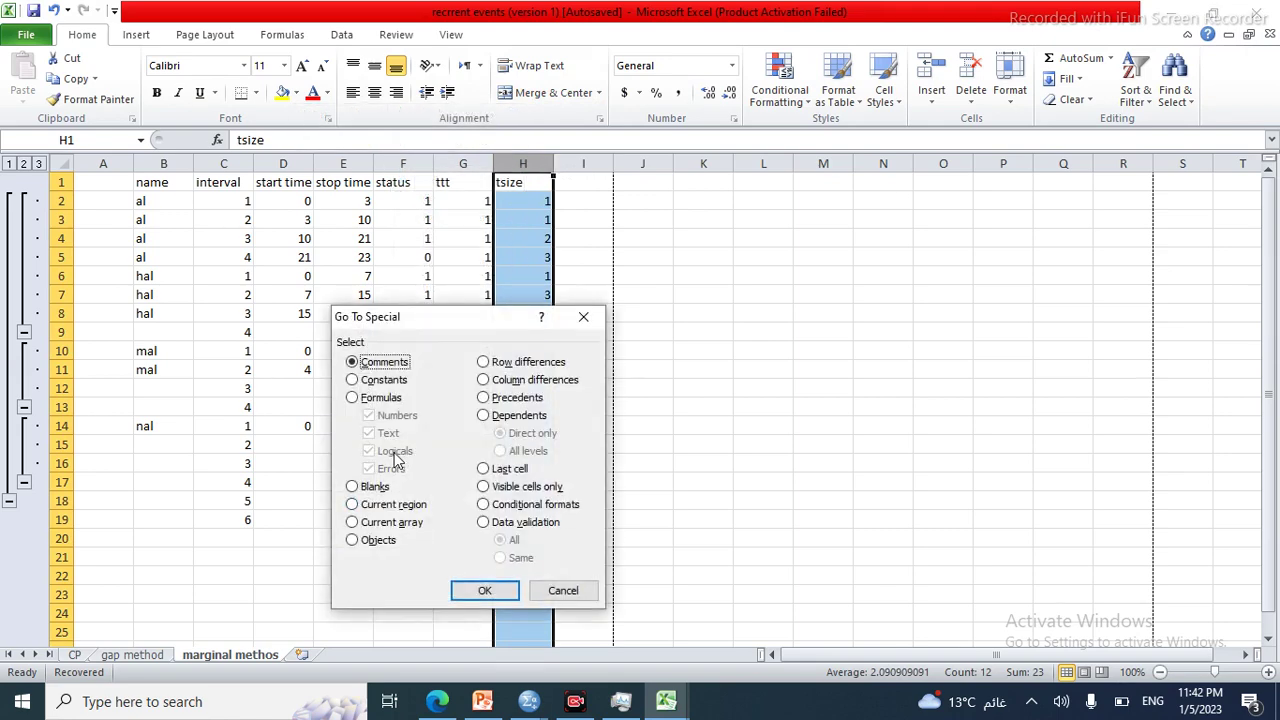
click(352, 487)
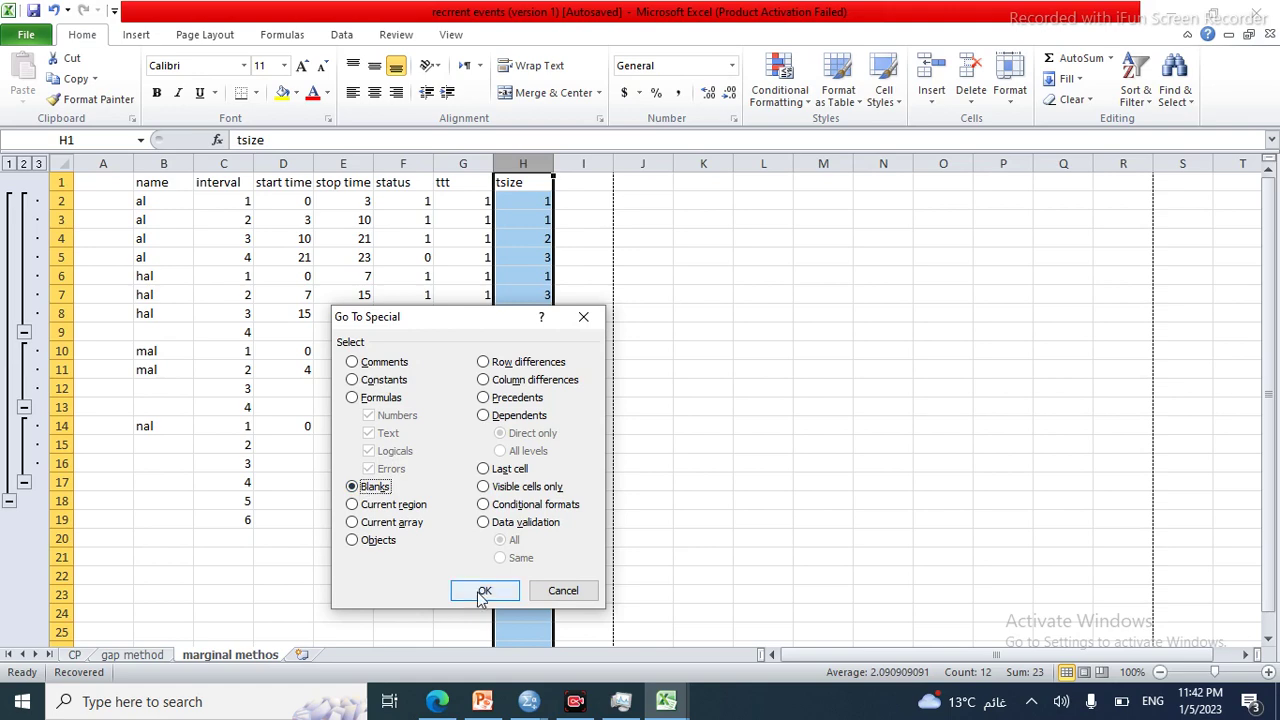
click(480, 590)
key(Up)
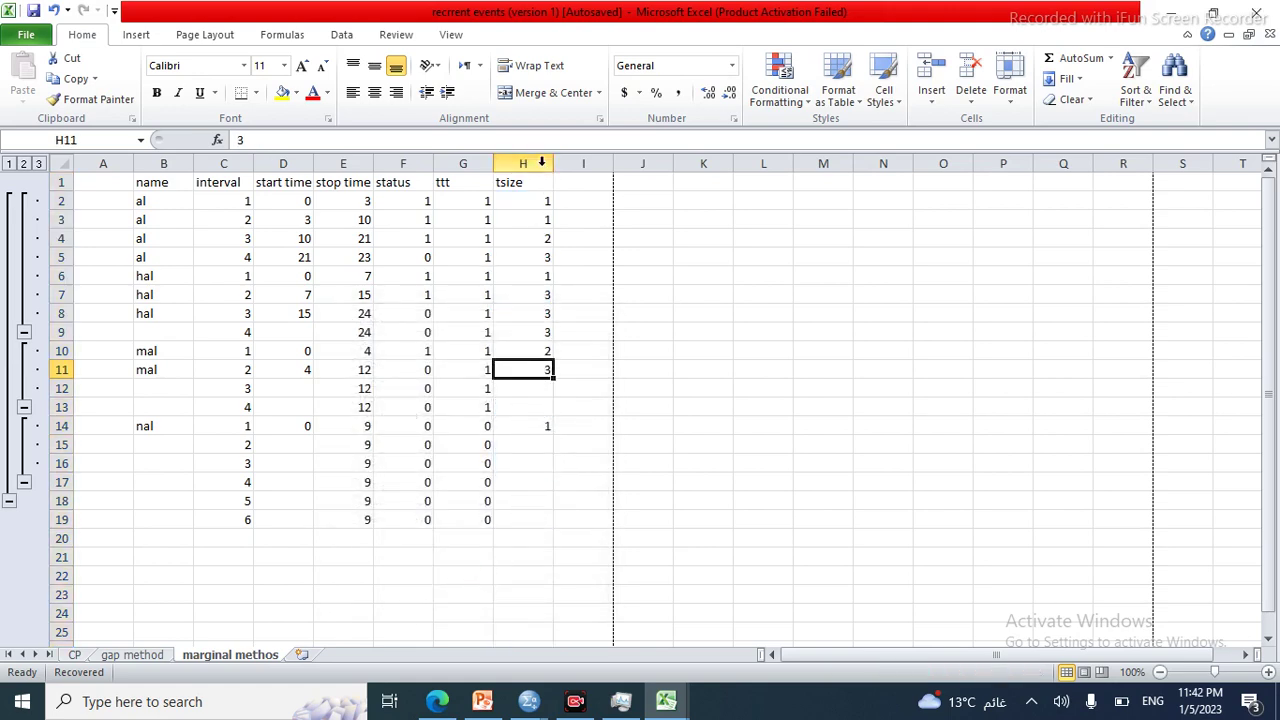
Select the remaining blank cells of the tsize column with Go To Special and fill them all with the cell above (=H11).
click(540, 162)
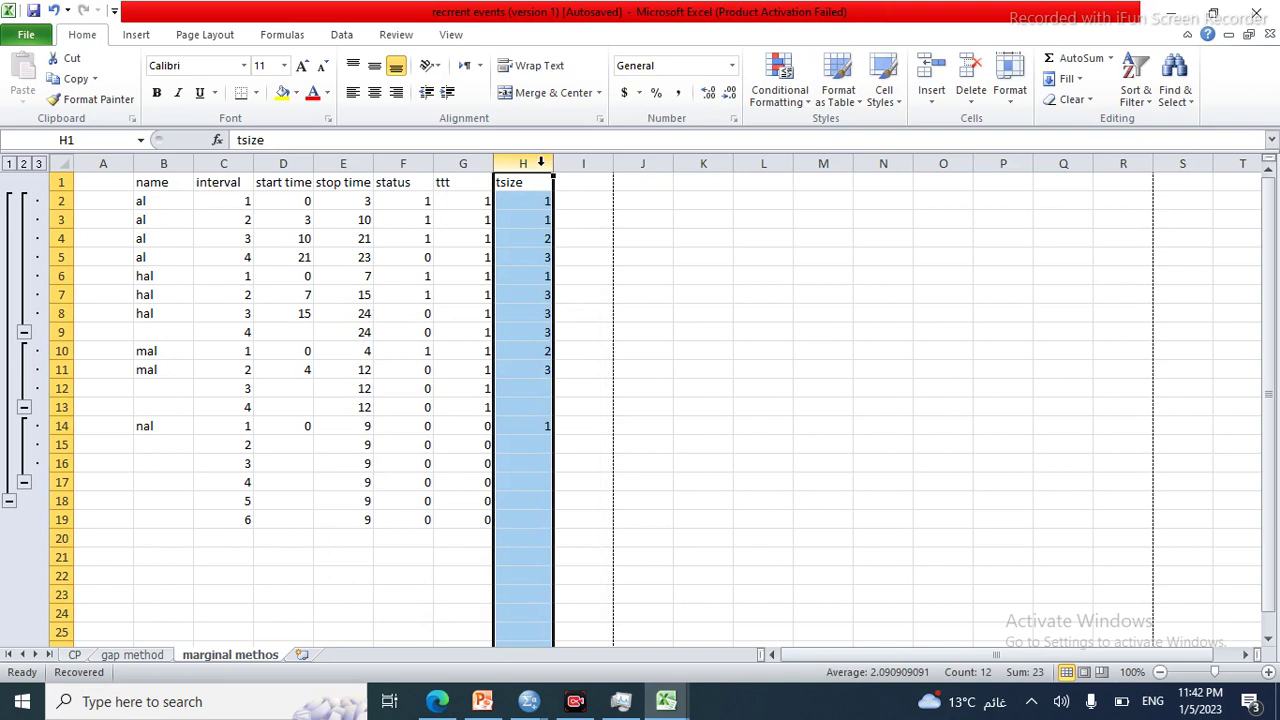
key(ctrl+g)
click(378, 564)
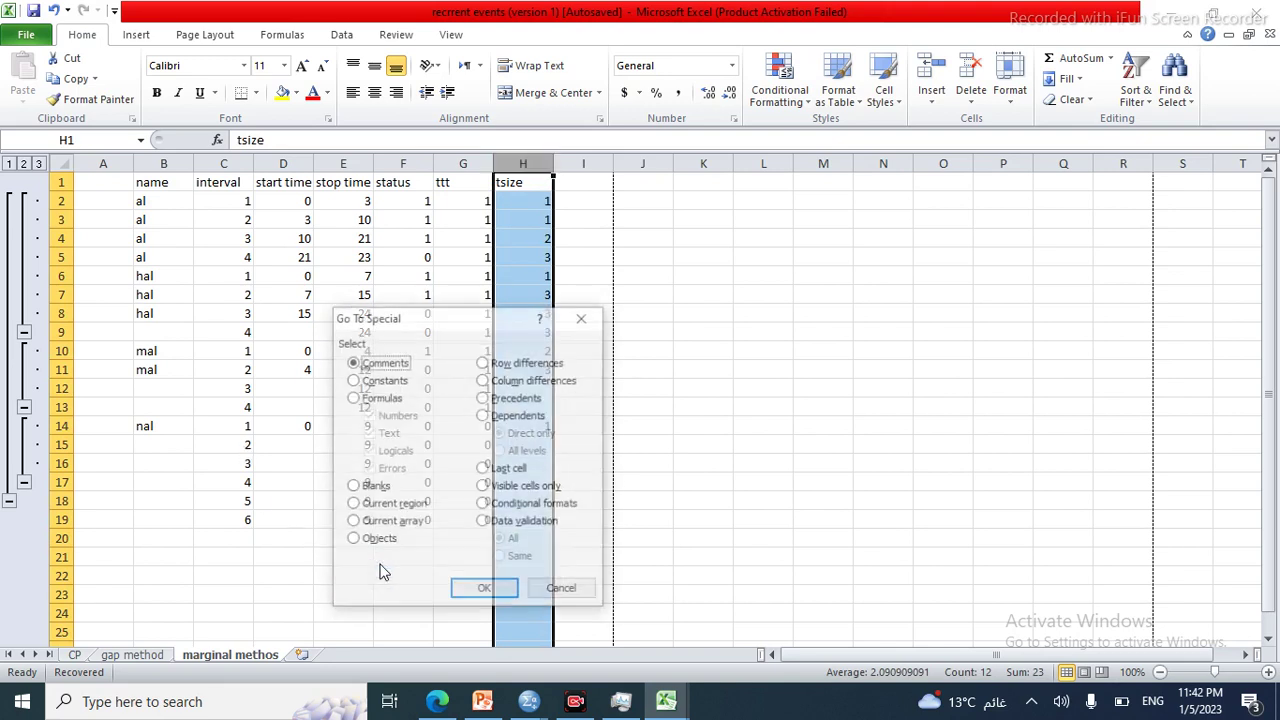
click(372, 487)
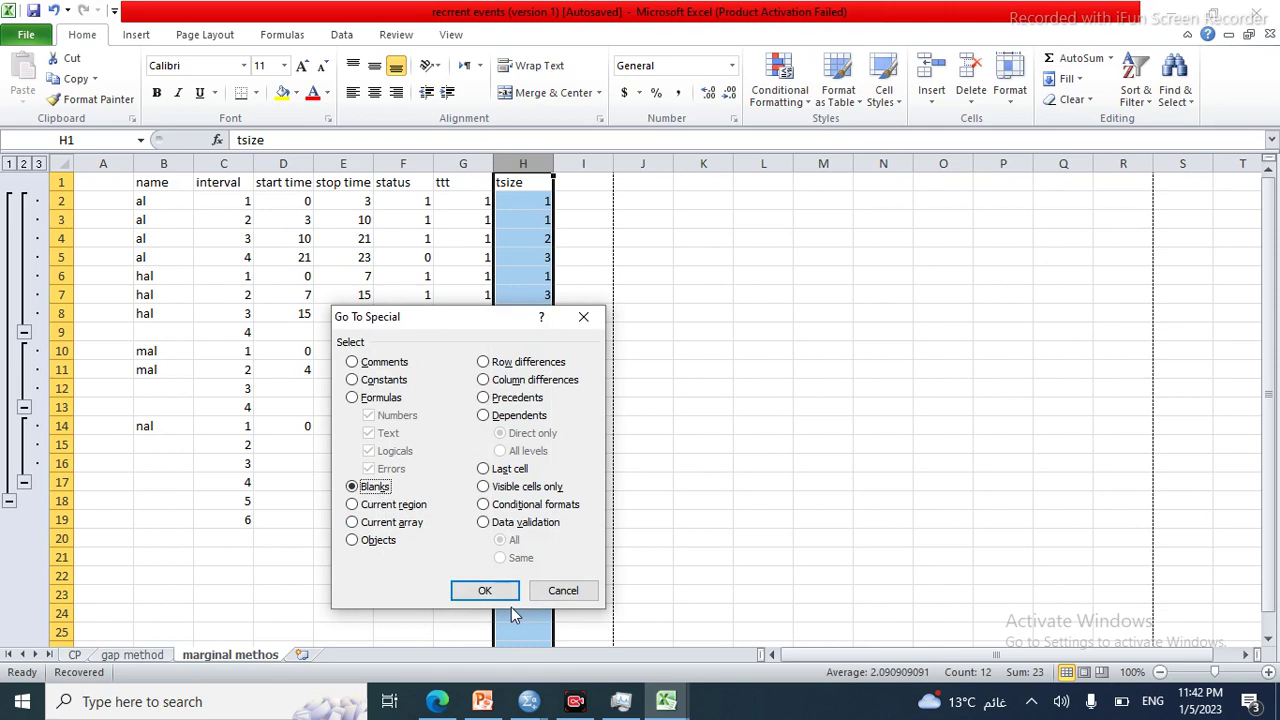
click(482, 591)
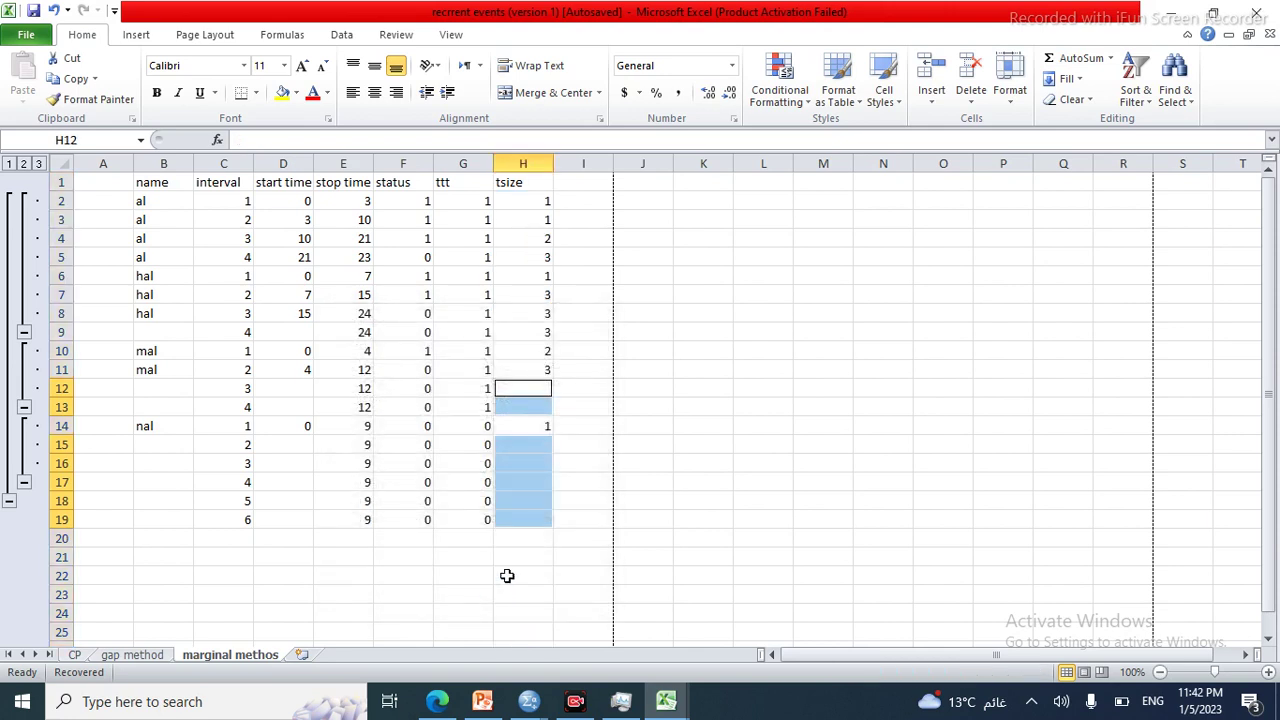
text(=)
key(Up)
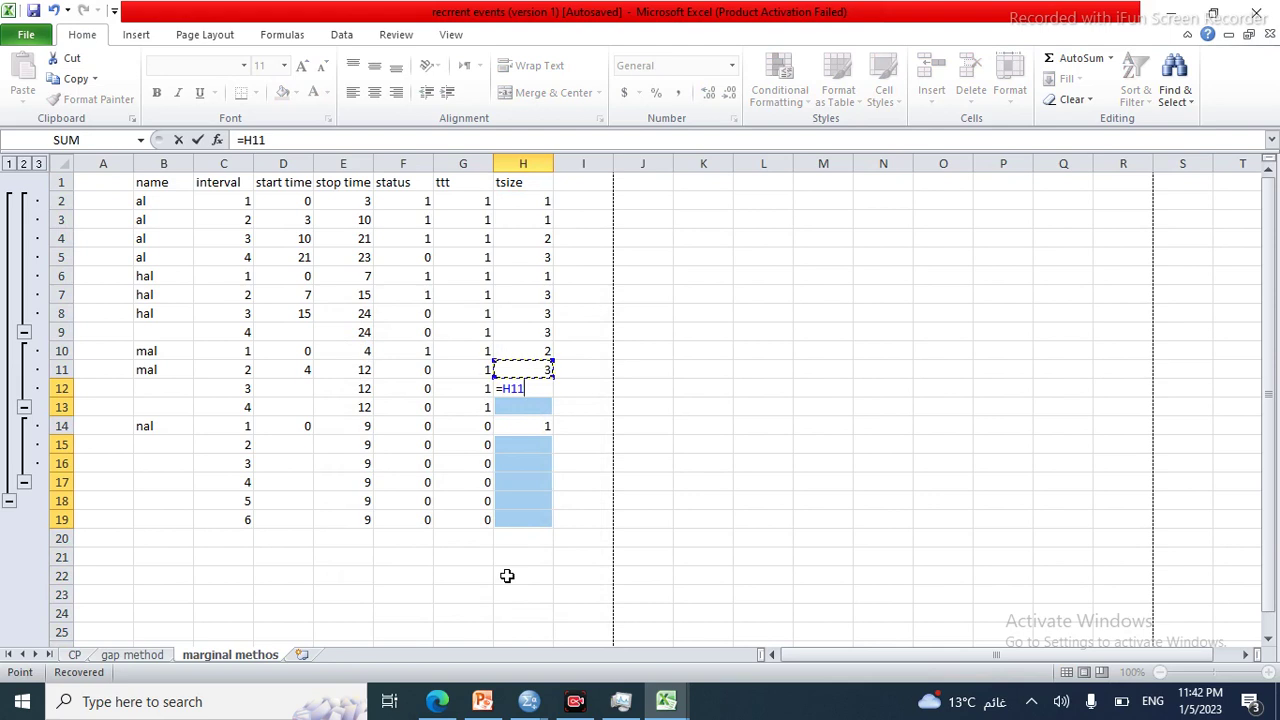
key(ctrl+Return)
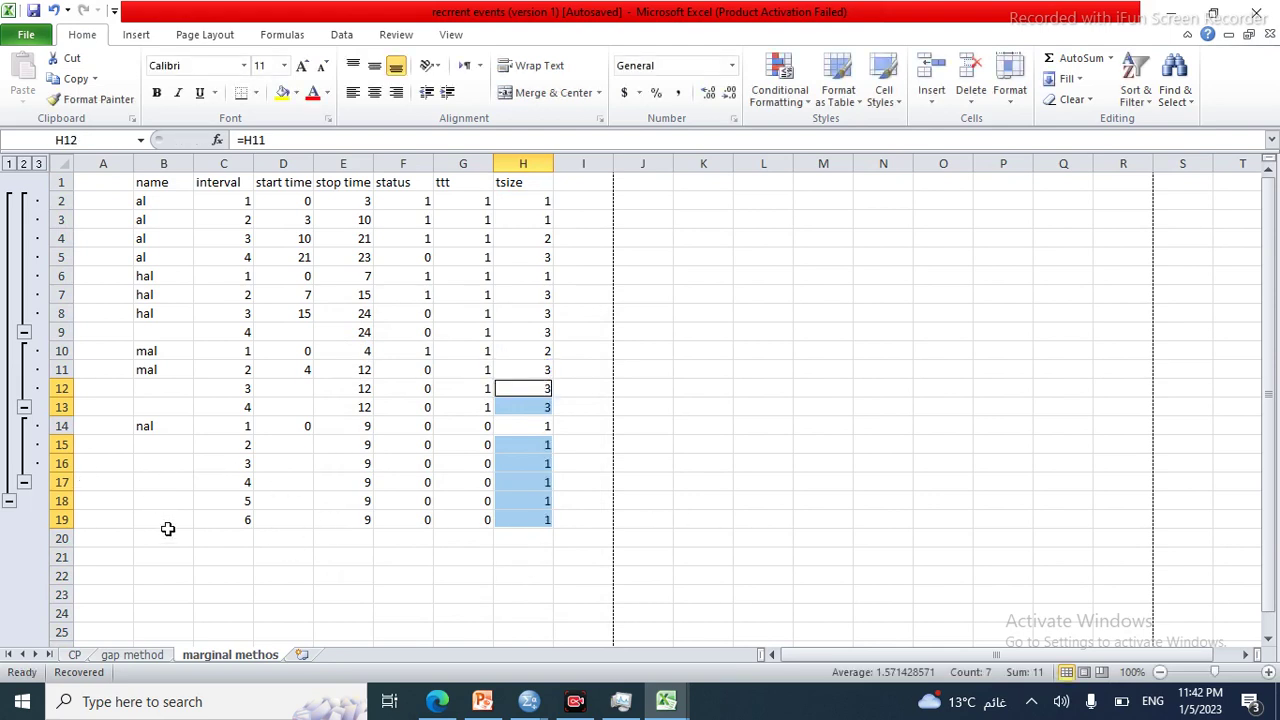
Clear the contents of the surplus interval 5 and 6 rows, A18:H19.
drag(86, 501, 530, 519)
right_click(530, 519)
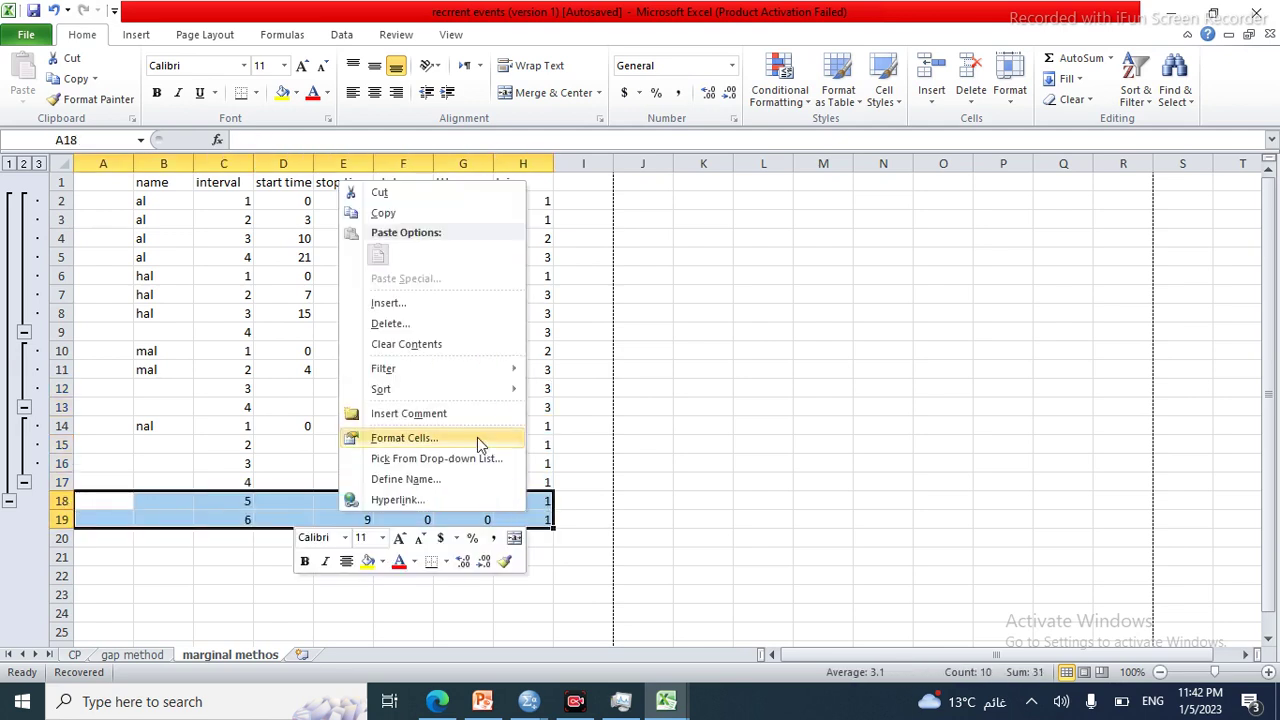
click(442, 344)
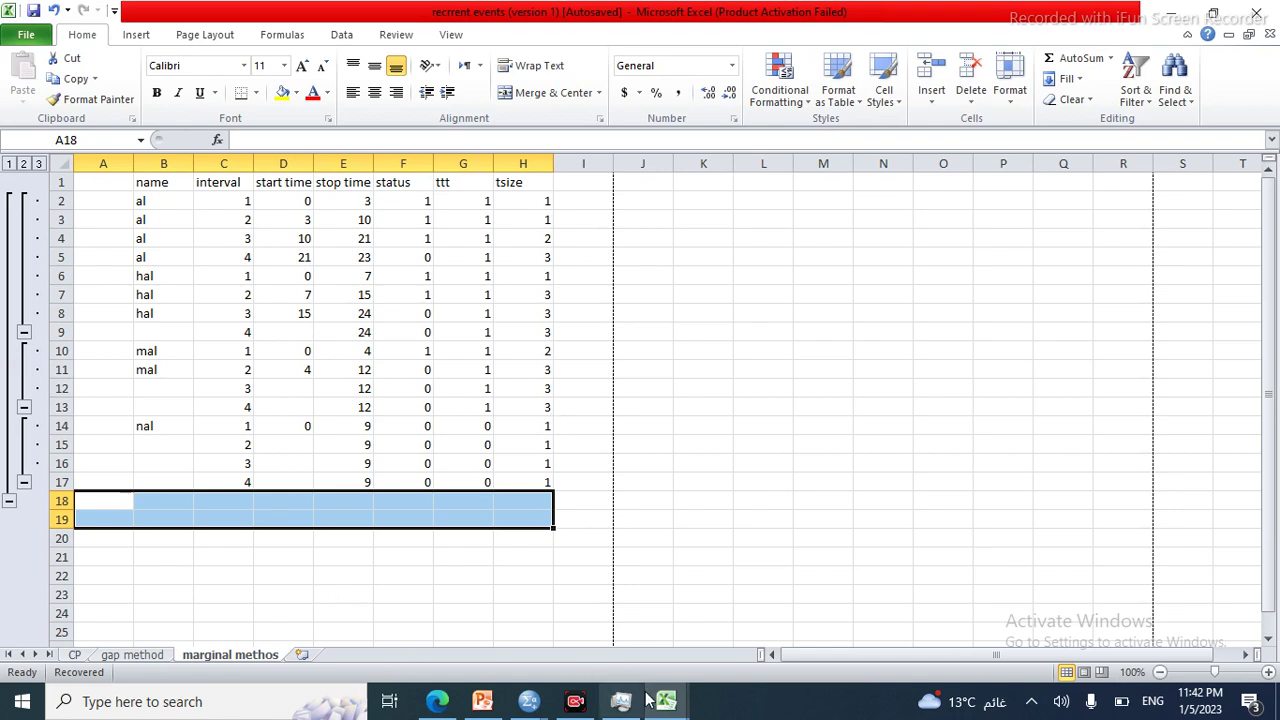
Switch to the SPSS Data Editor and delete the values in rows 1 to 10, from name through GS.
mouse_move(512, 708)
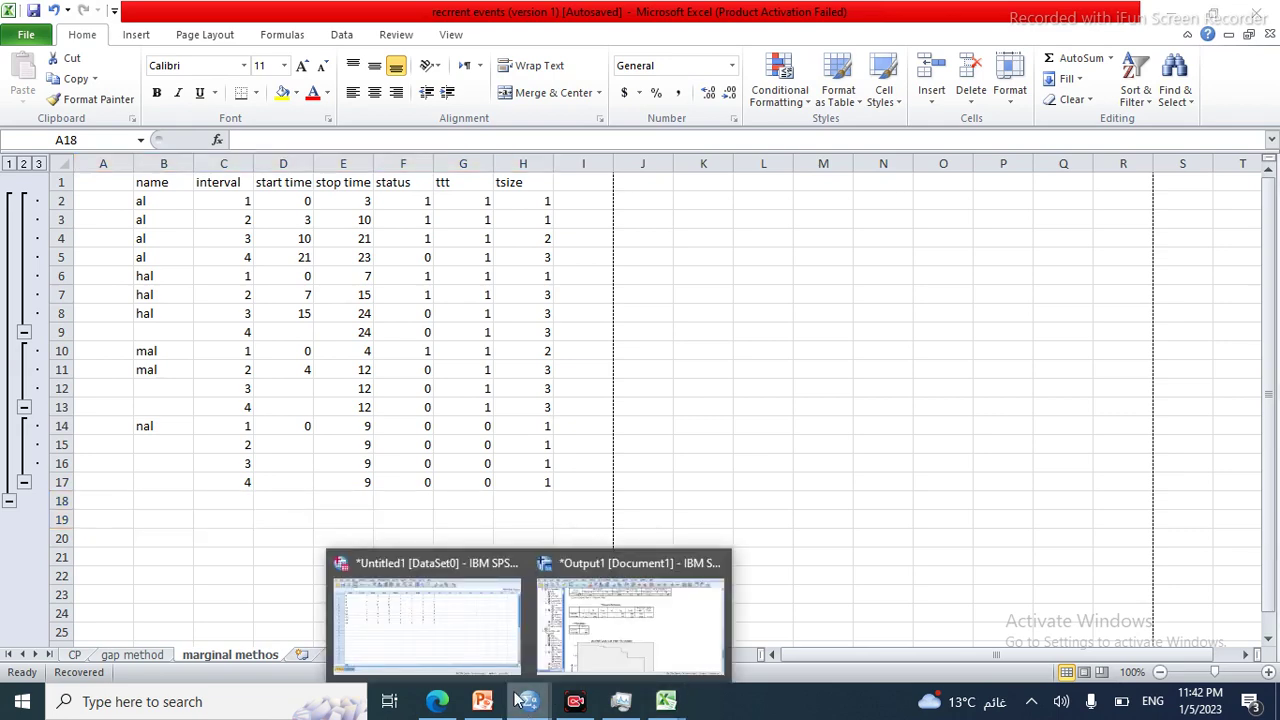
click(462, 620)
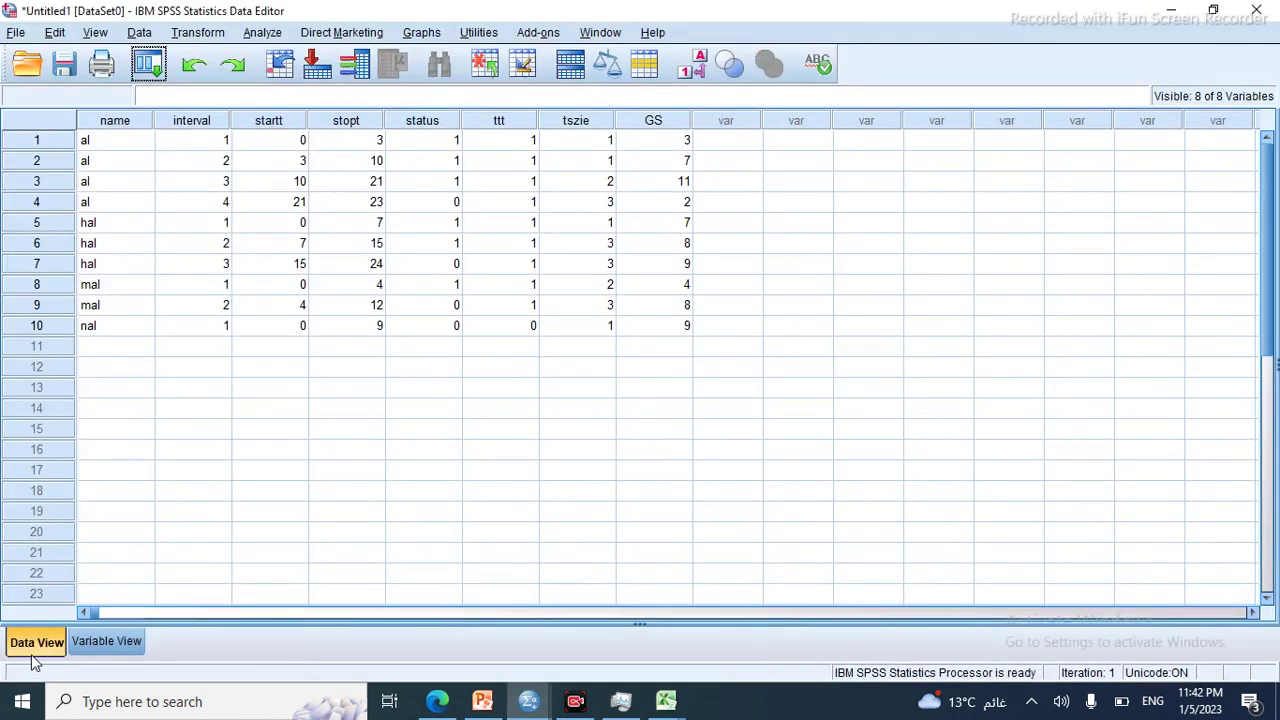
click(100, 147)
drag(140, 145, 675, 333)
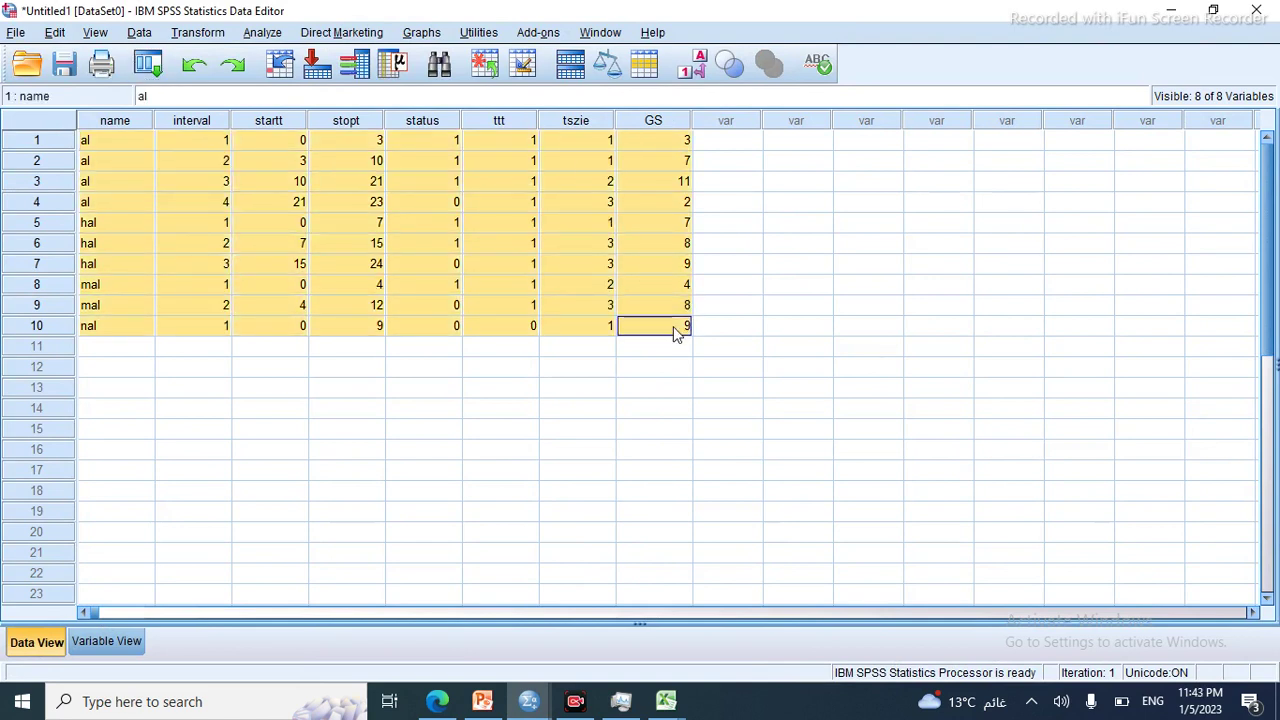
key(Delete)
click(640, 386)
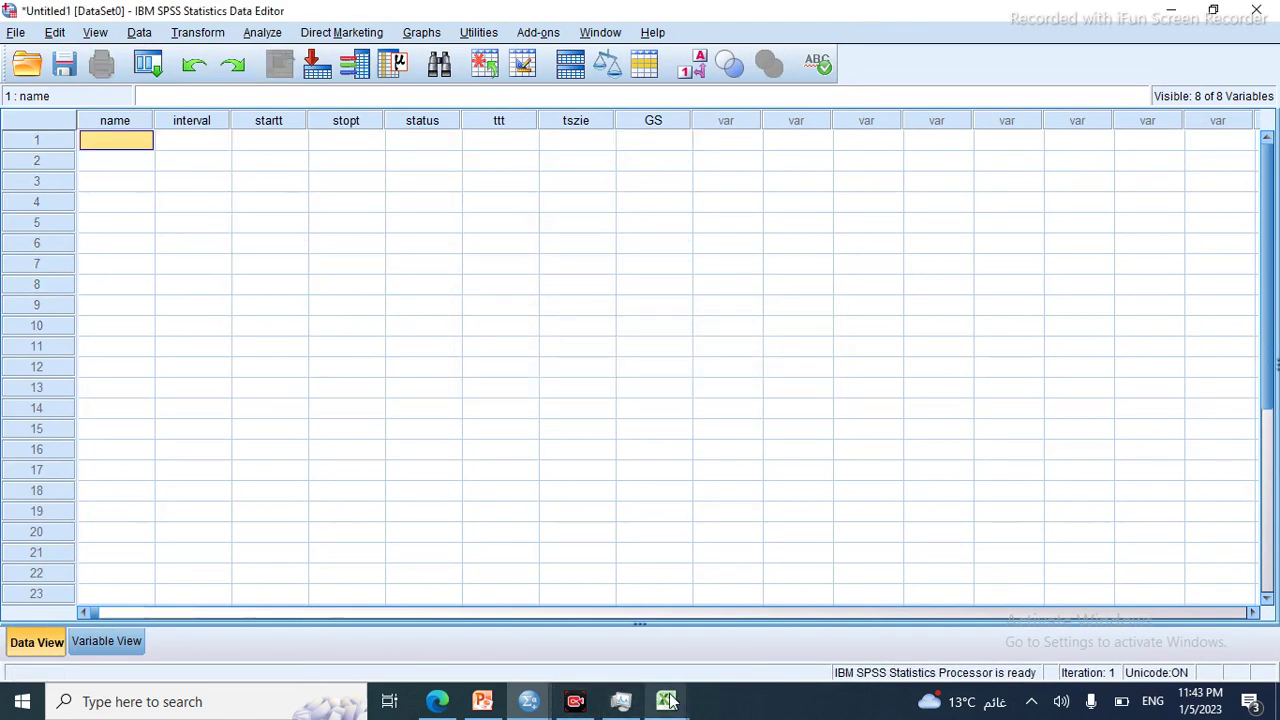
Copy B2:H17 from the Excel marginal methos sheet and paste it into the SPSS Data Editor starting at row 1 of name.
mouse_move(668, 700)
click(871, 614)
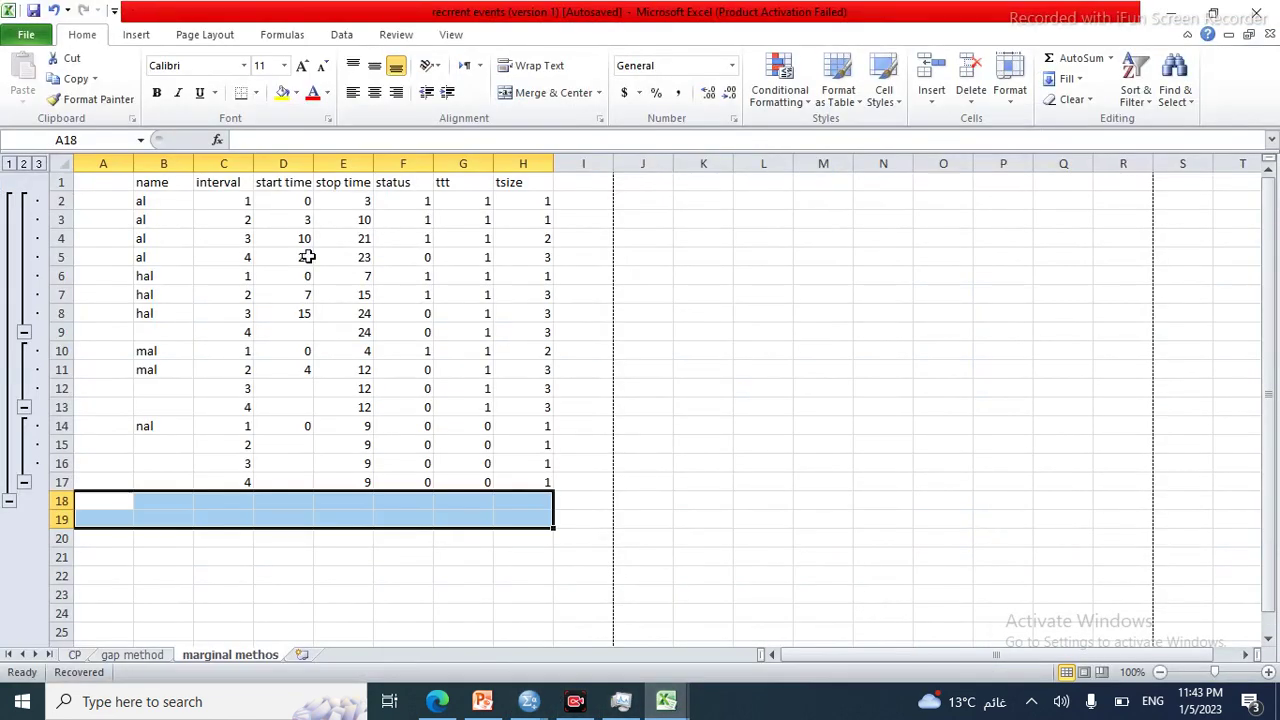
drag(146, 202, 546, 480)
key(ctrl+c)
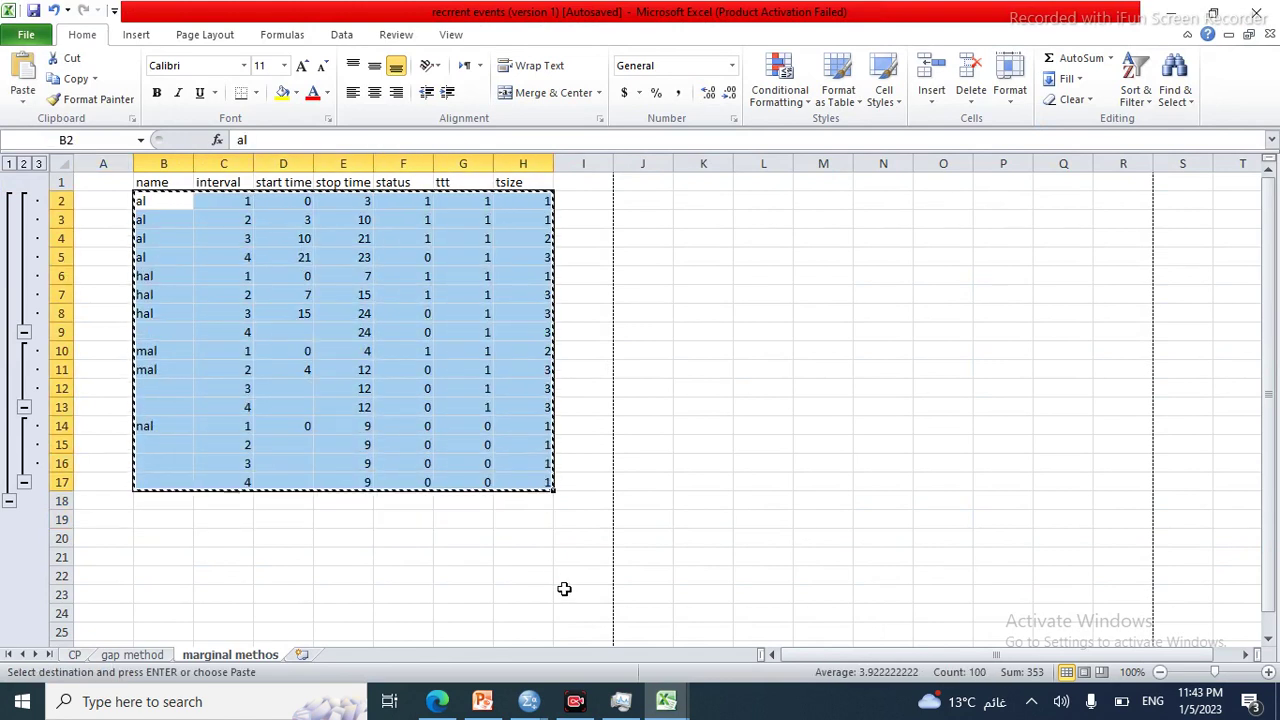
click(529, 701)
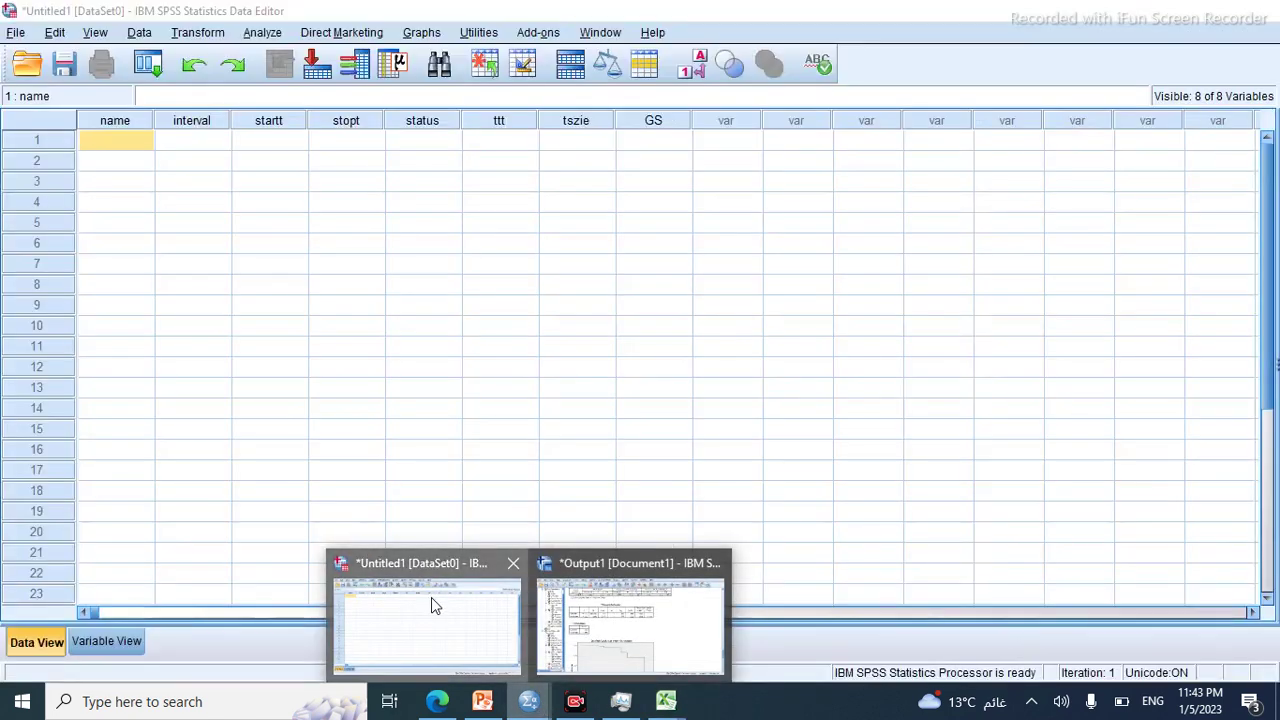
click(431, 600)
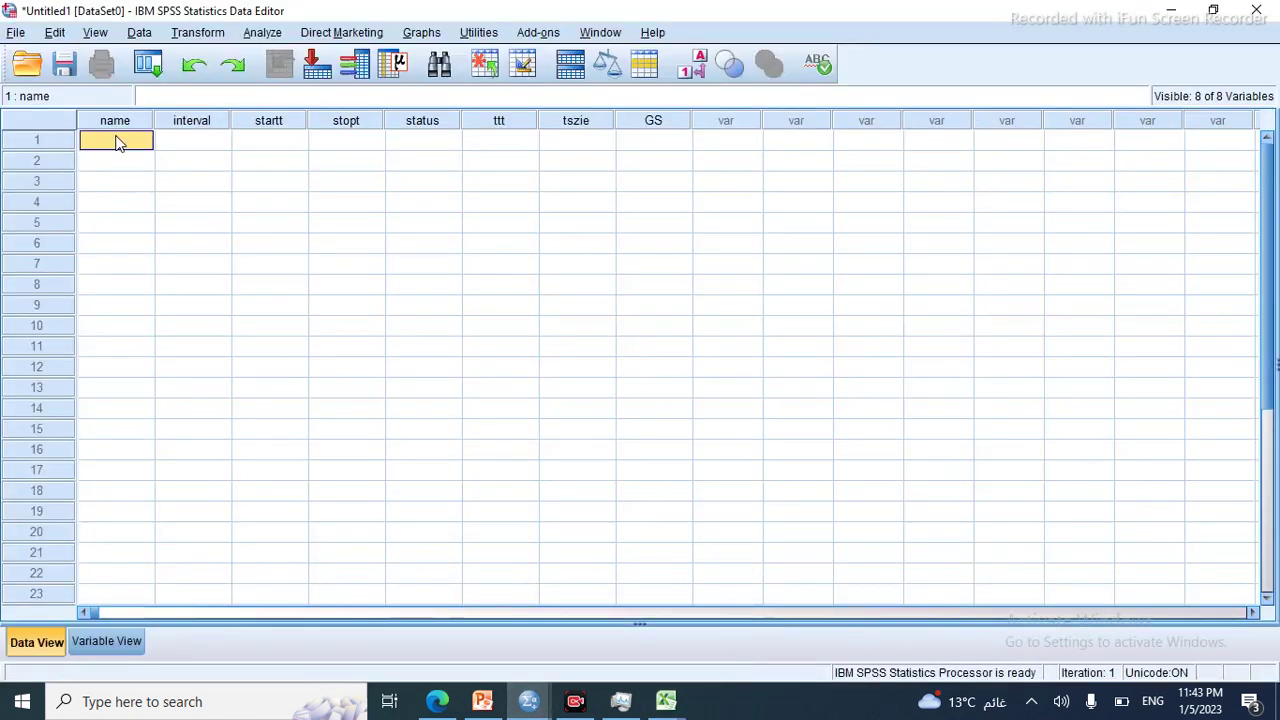
key(ctrl+v)
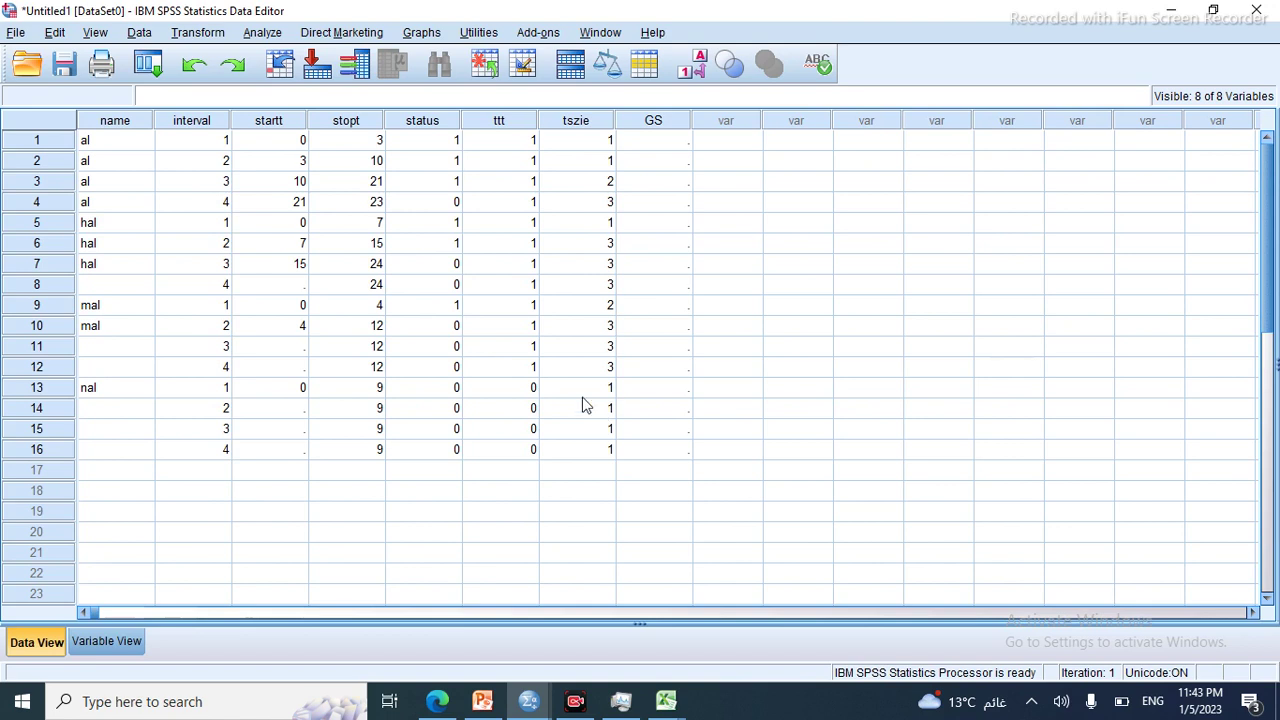
Reset the Cox Regression settings and assign stop time [stopt] as the time variable.
click(266, 36)
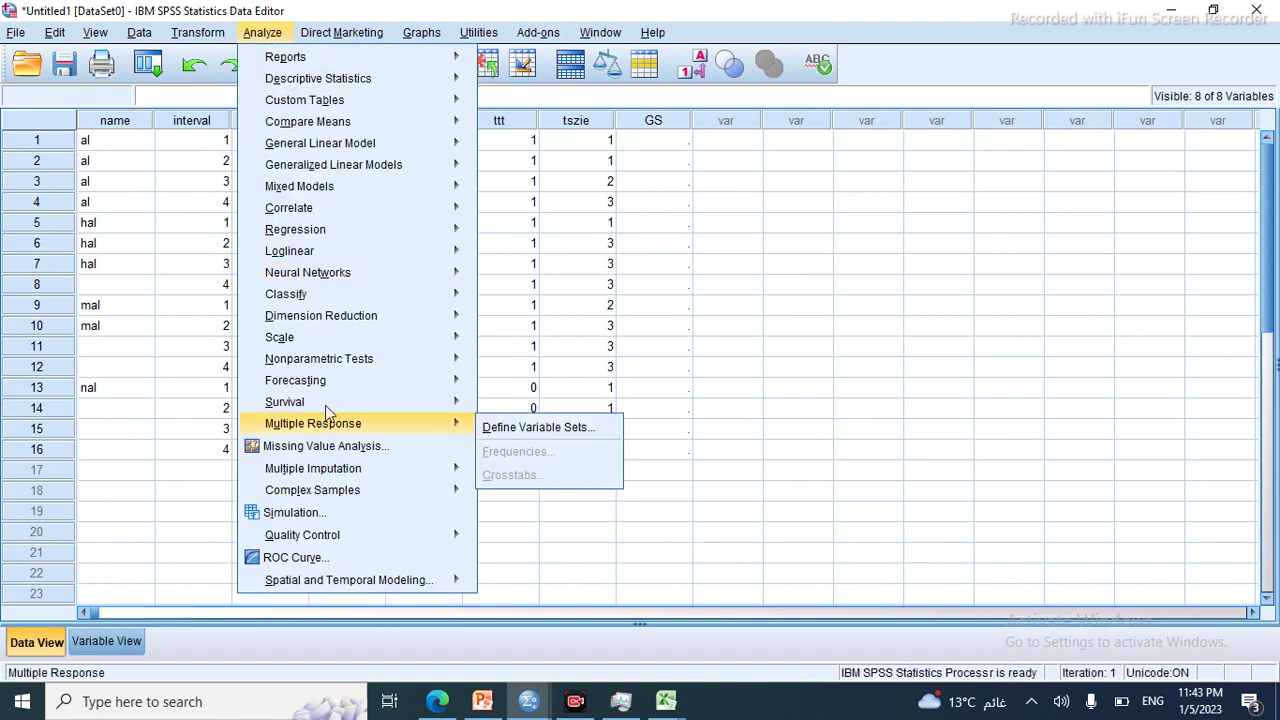
mouse_move(334, 405)
click(573, 452)
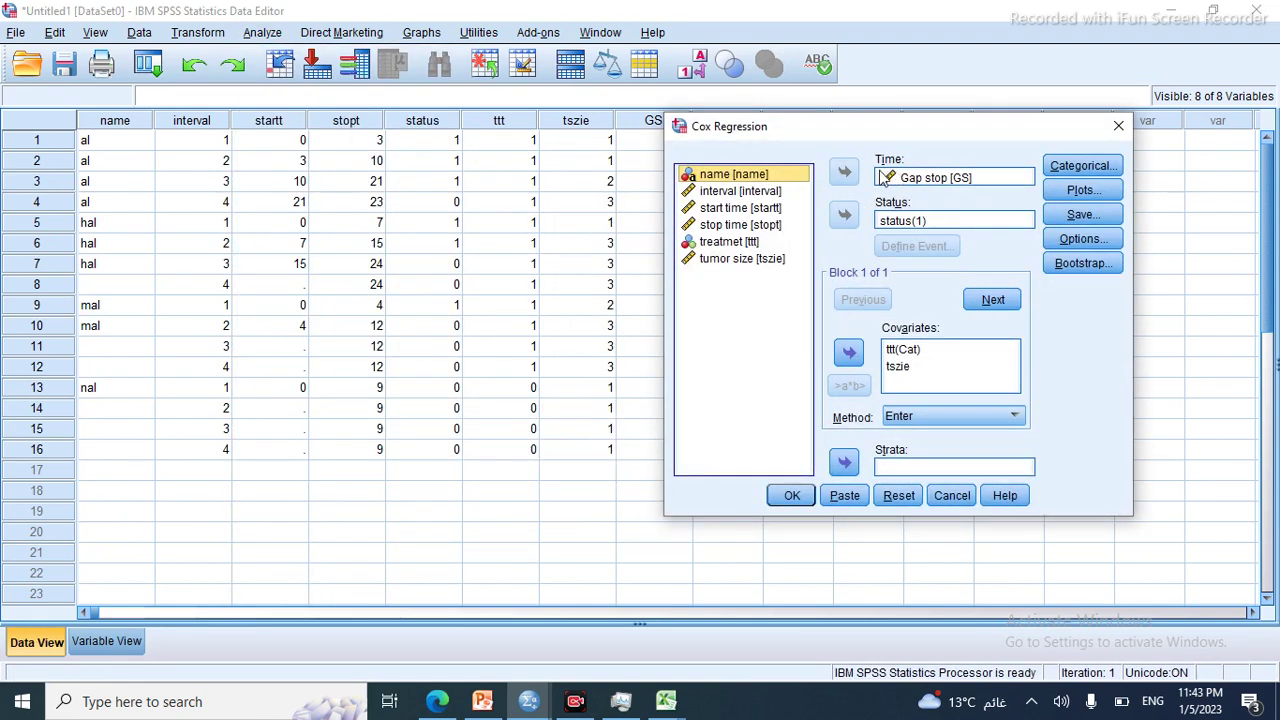
click(898, 495)
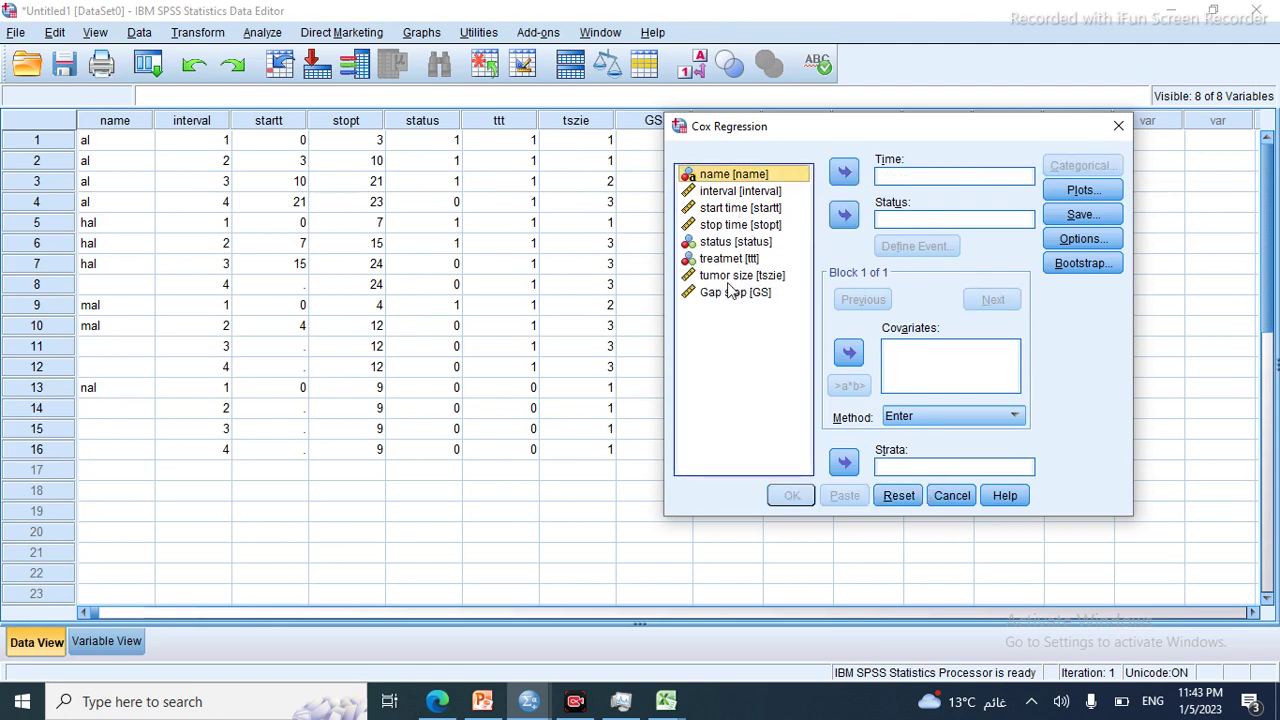
click(737, 226)
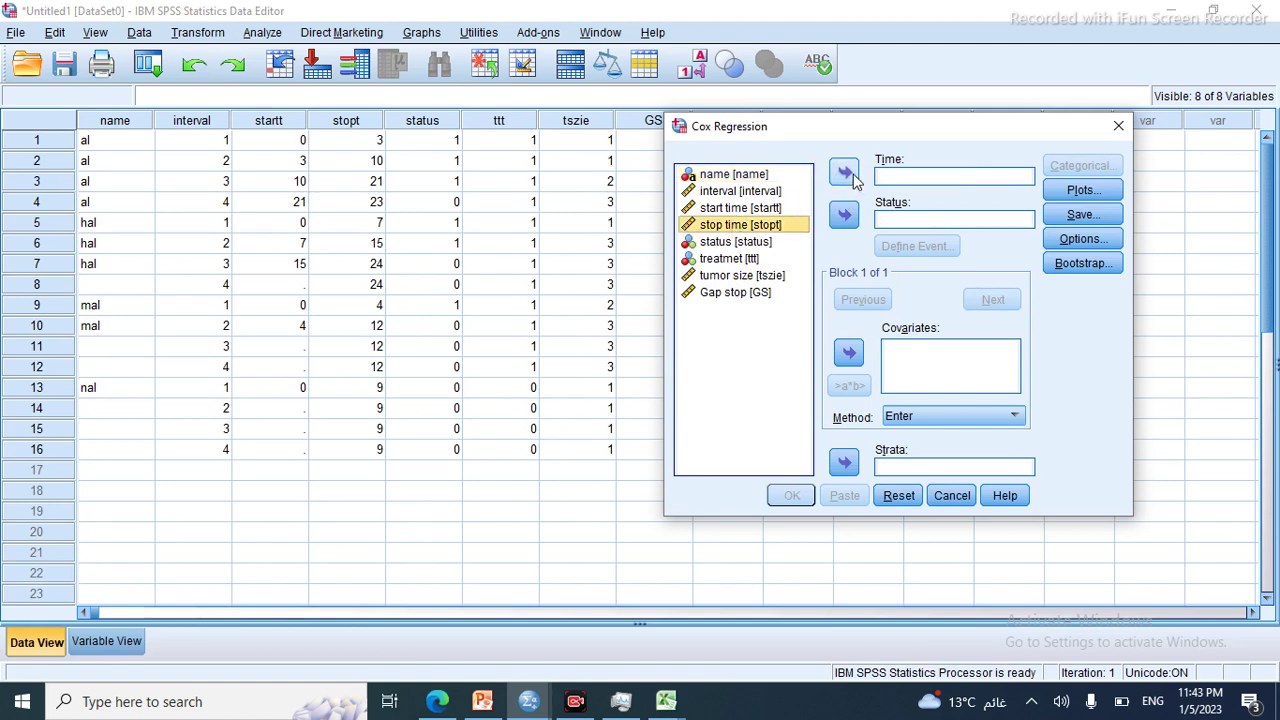
click(844, 173)
Assign status as the Cox regression status variable, with the single value 1 indicating that the event has occurred.
click(728, 226)
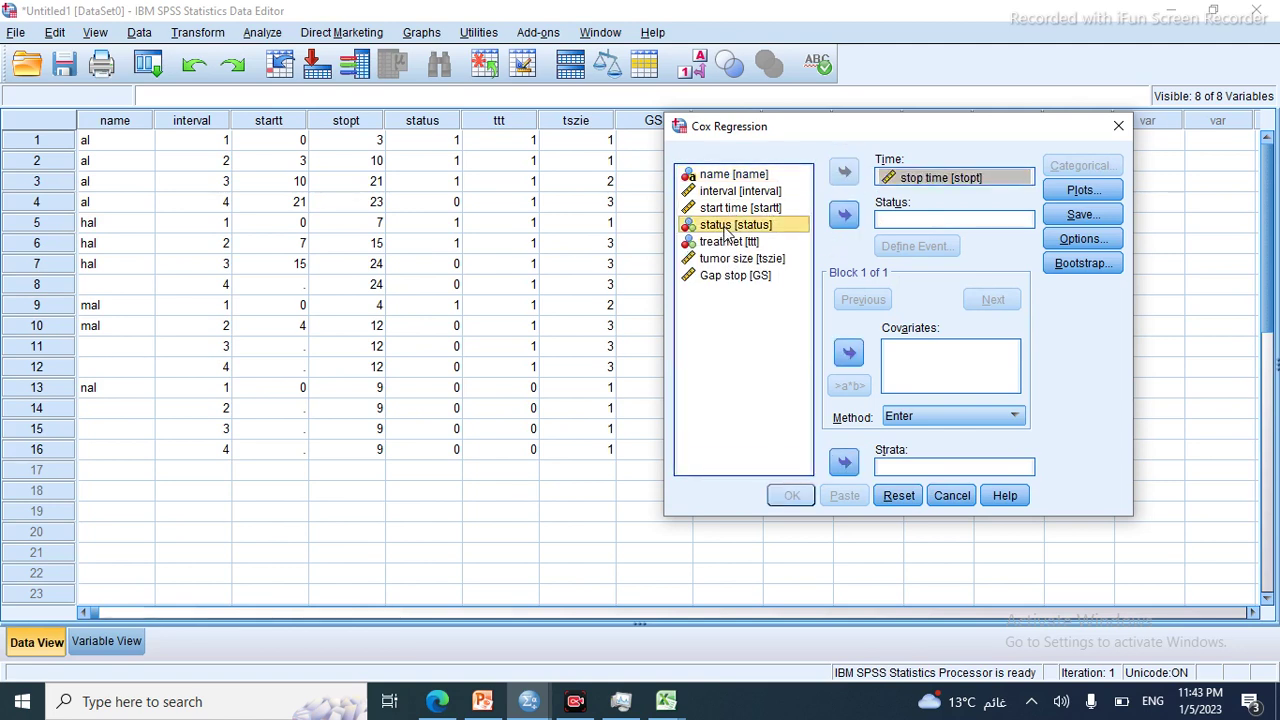
click(845, 216)
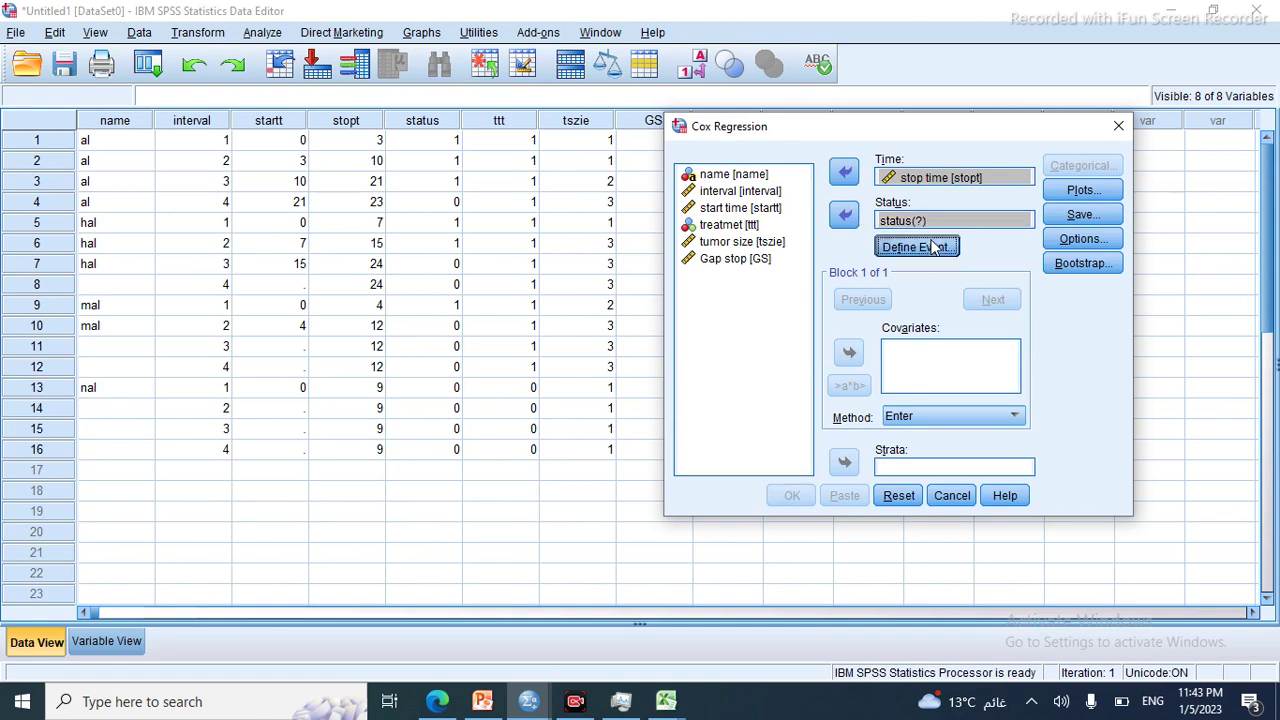
click(928, 248)
text(1)
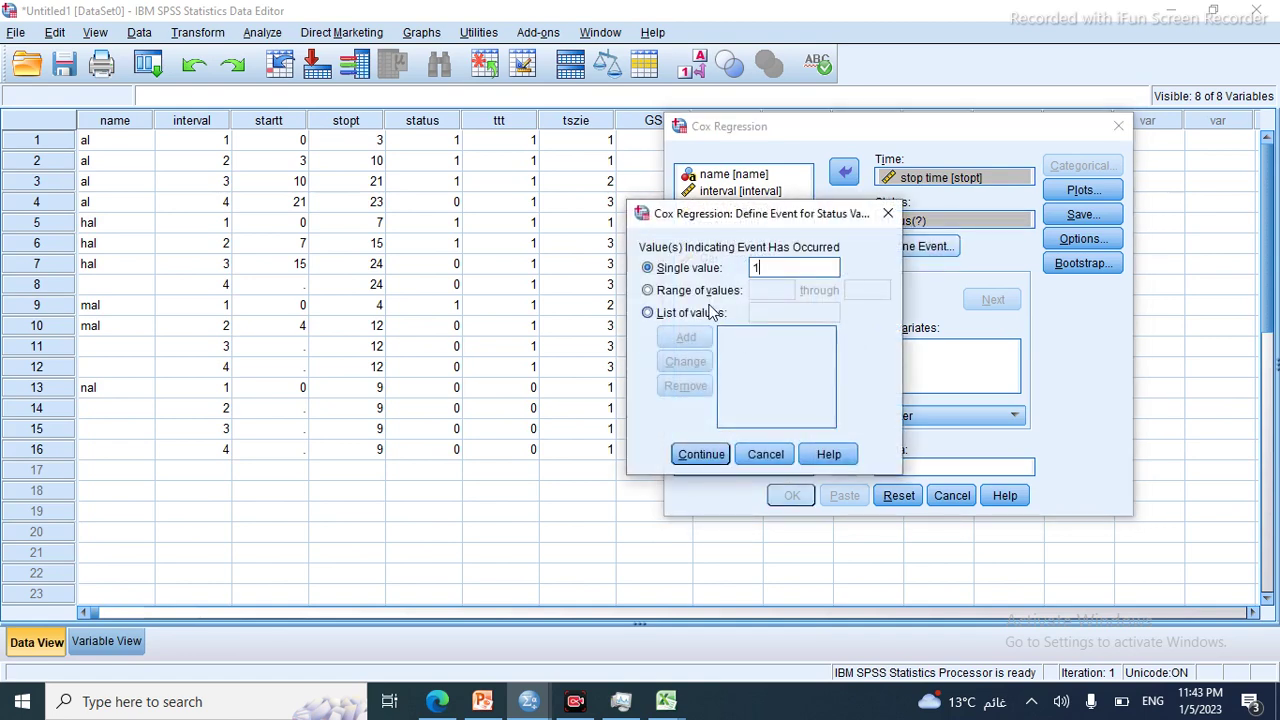
click(711, 462)
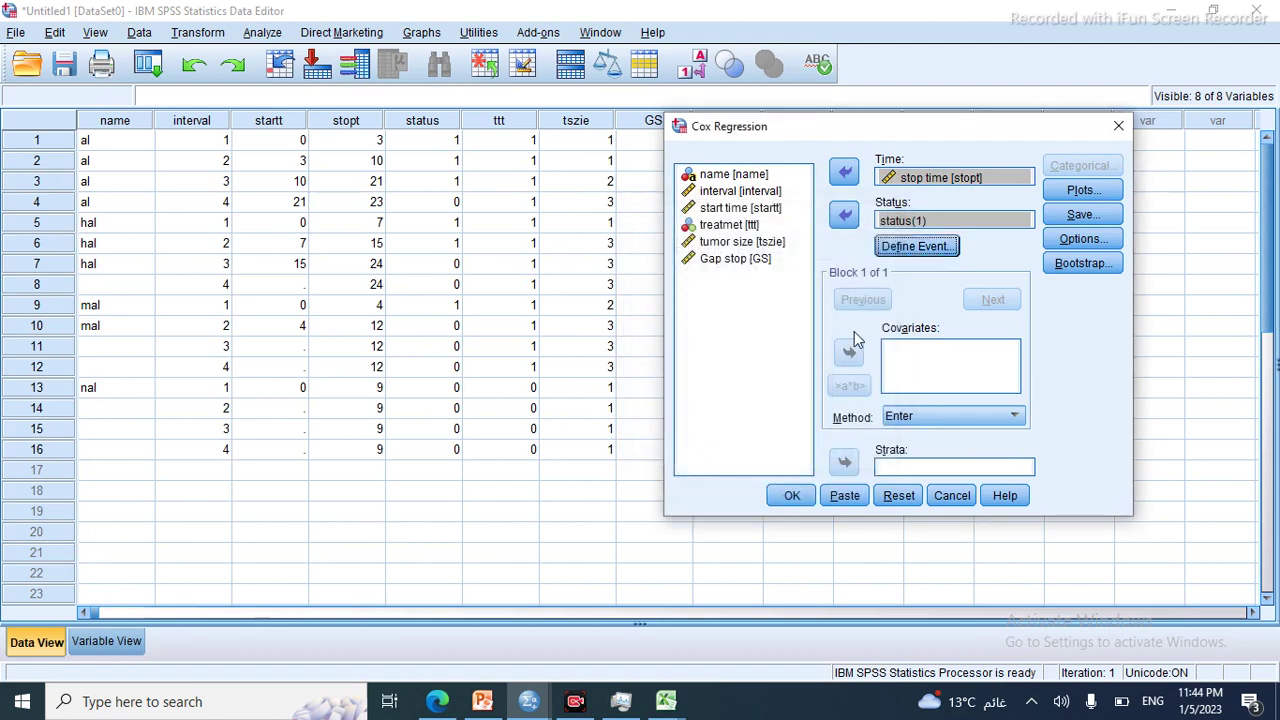
Add treatmet [ttt] and tumor size [tszie] as covariates of the Cox regression.
click(750, 243)
ctrl+click(745, 260)
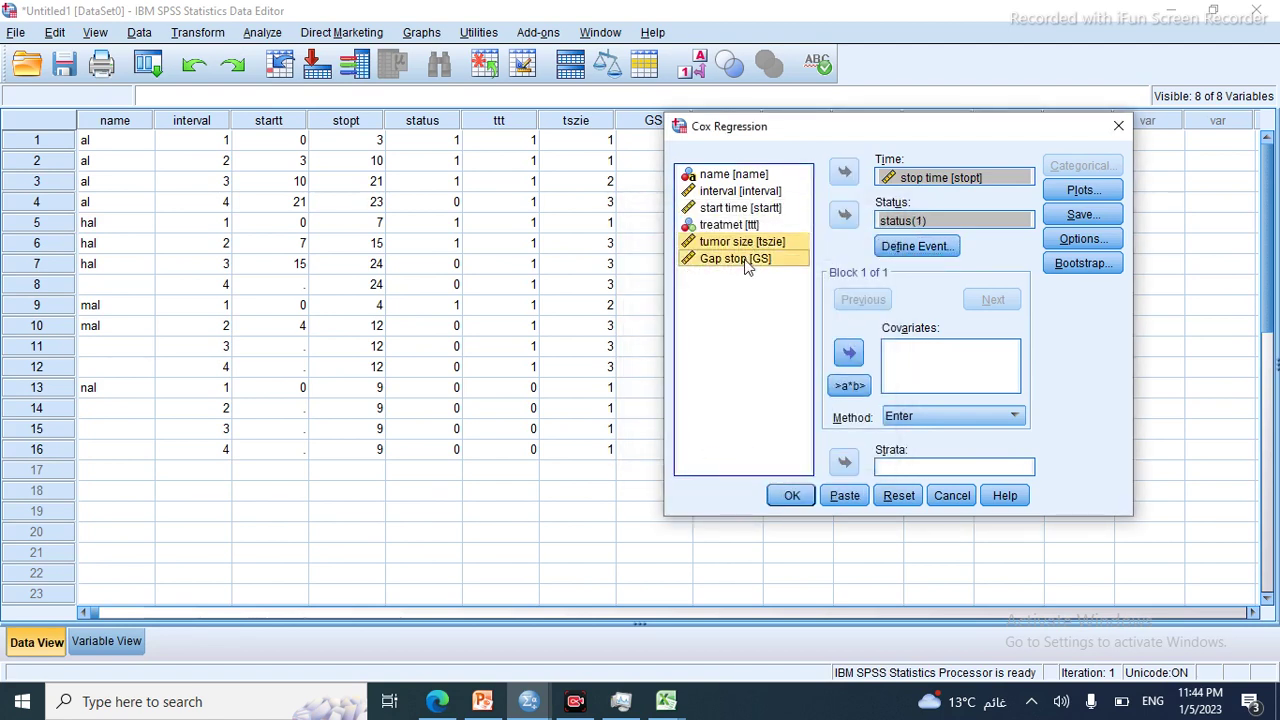
click(745, 262)
click(740, 227)
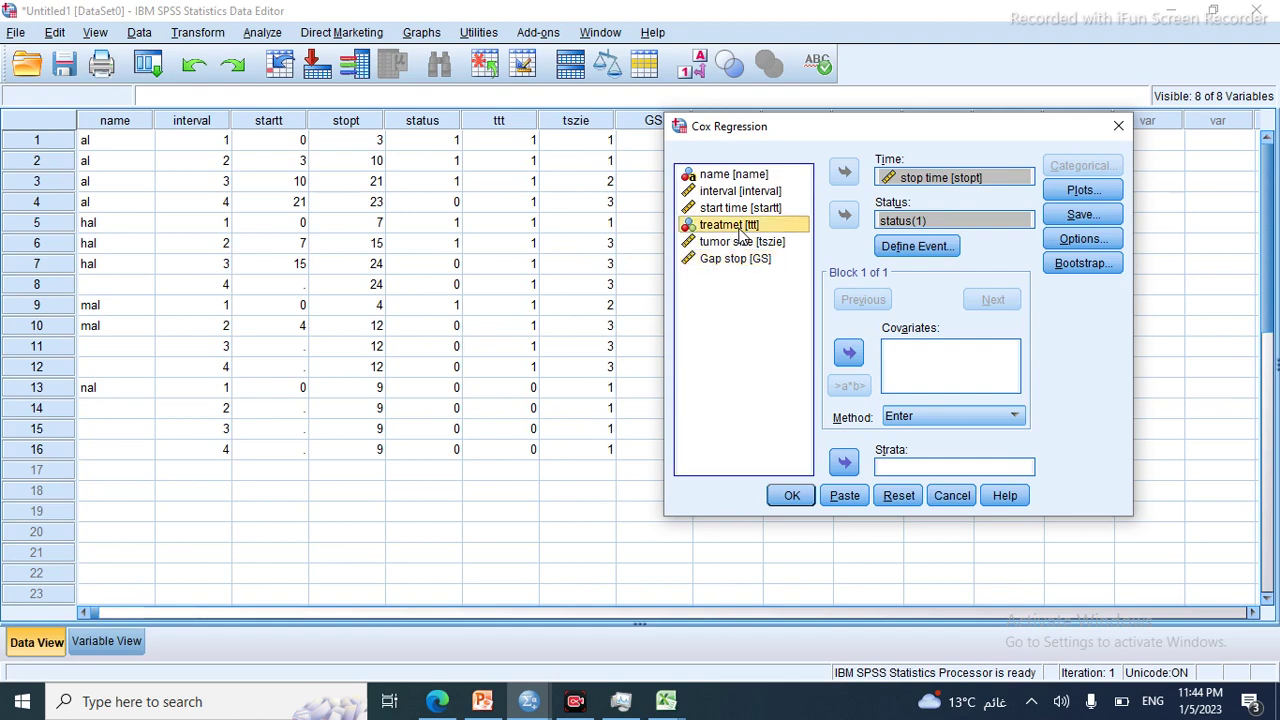
ctrl+click(745, 242)
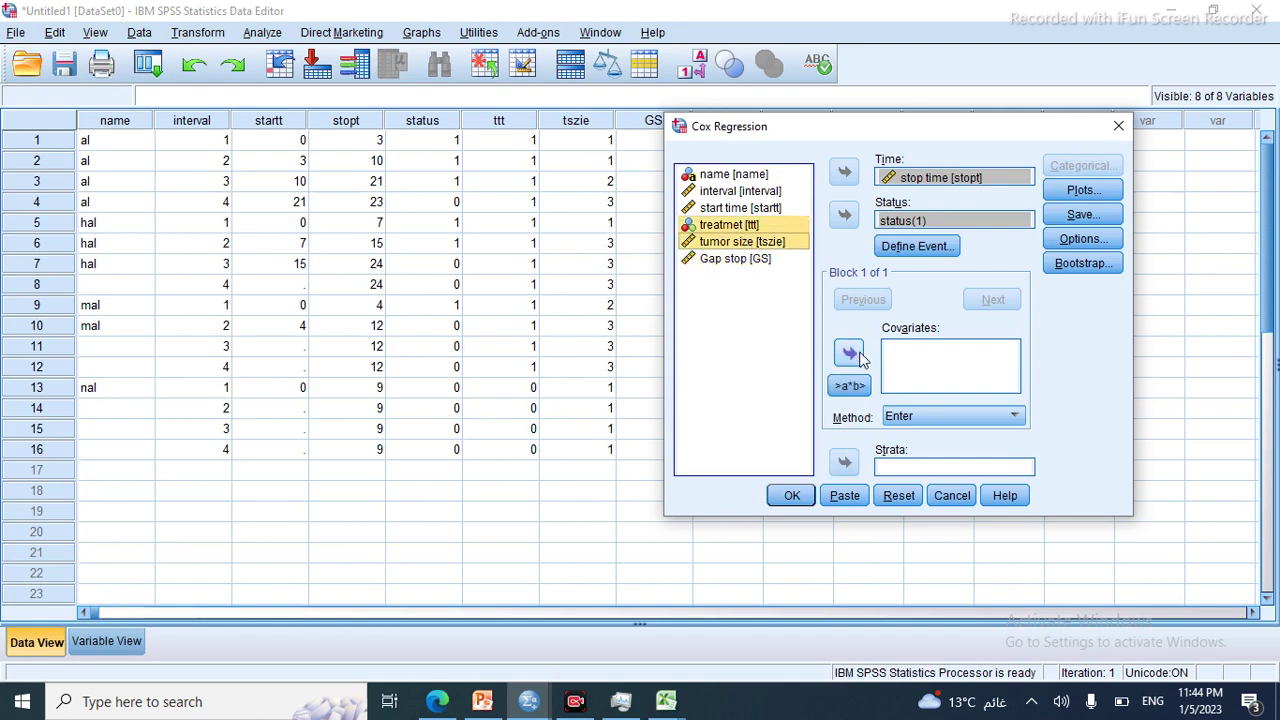
click(849, 354)
Define tumor size [tszie] as a categorical covariate with the Indicator contrast and the last category as reference.
click(1100, 170)
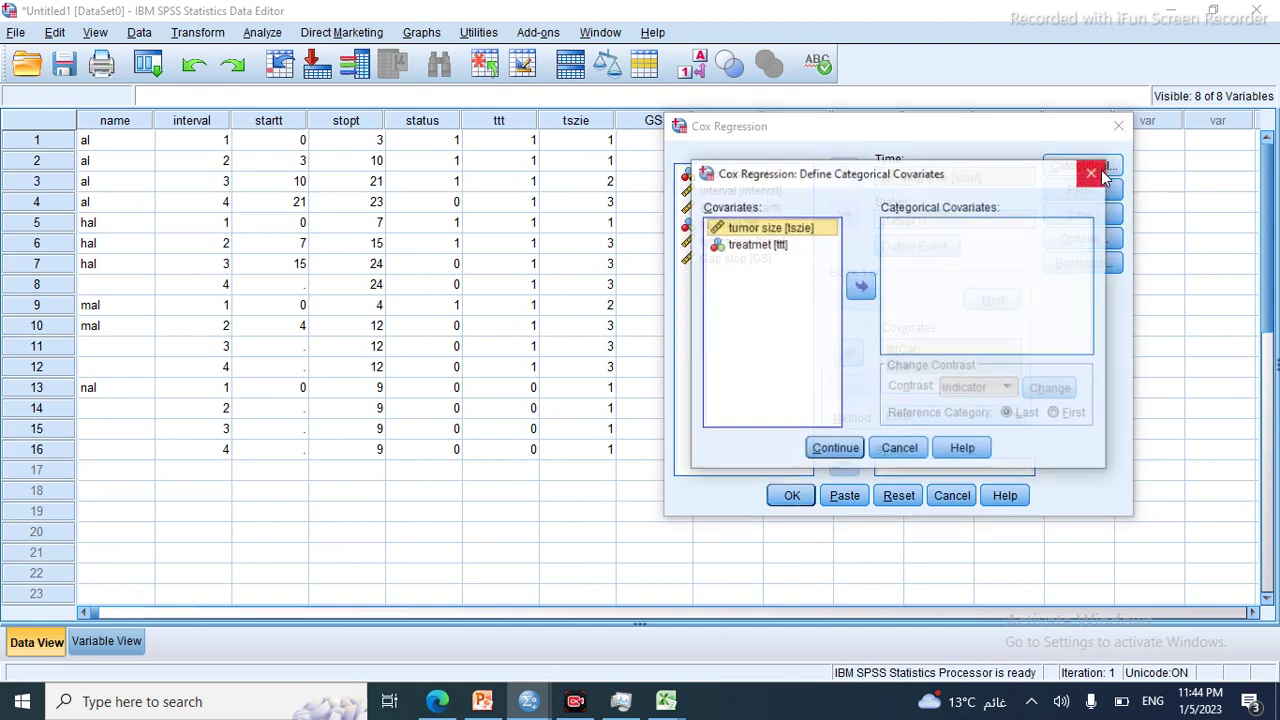
click(768, 250)
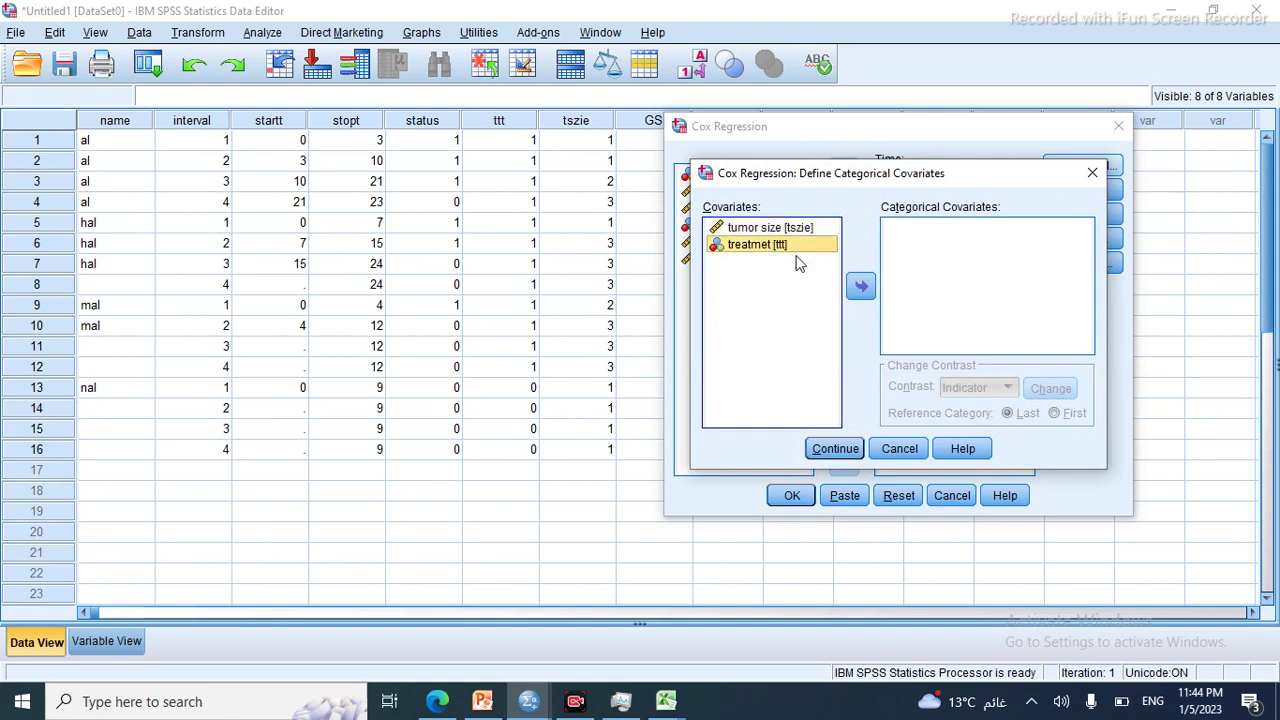
click(788, 233)
click(859, 287)
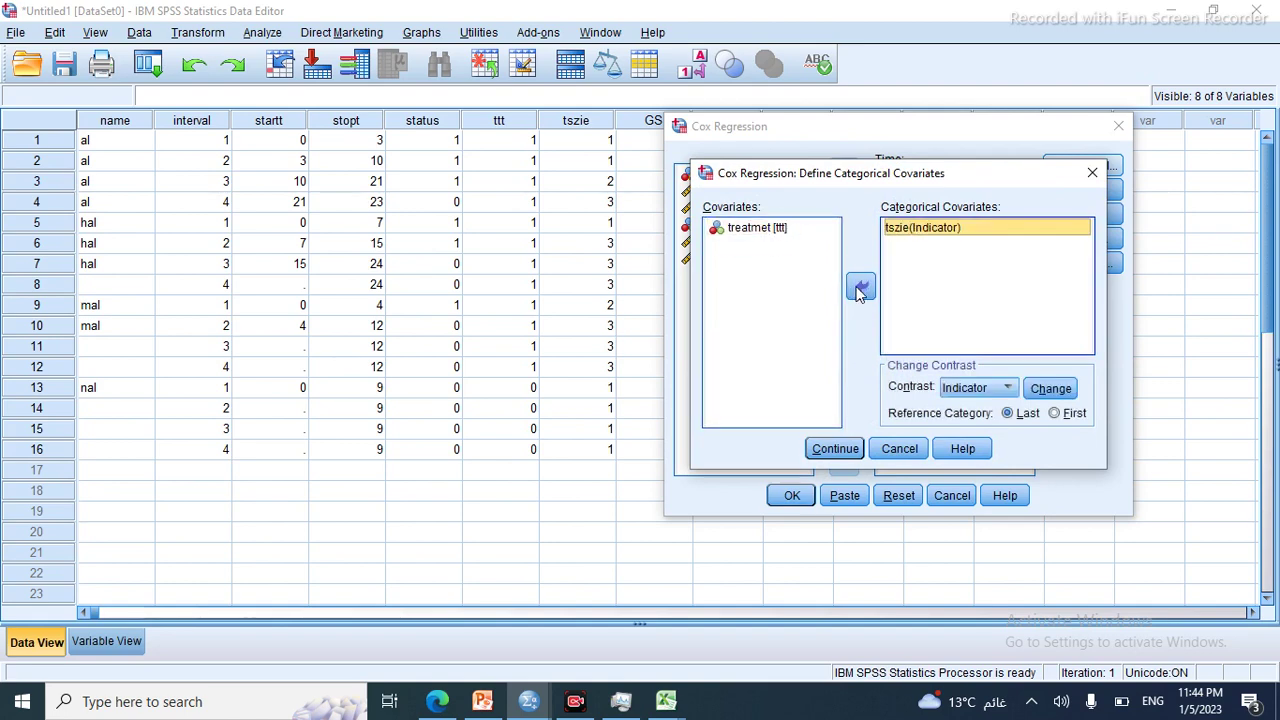
click(847, 450)
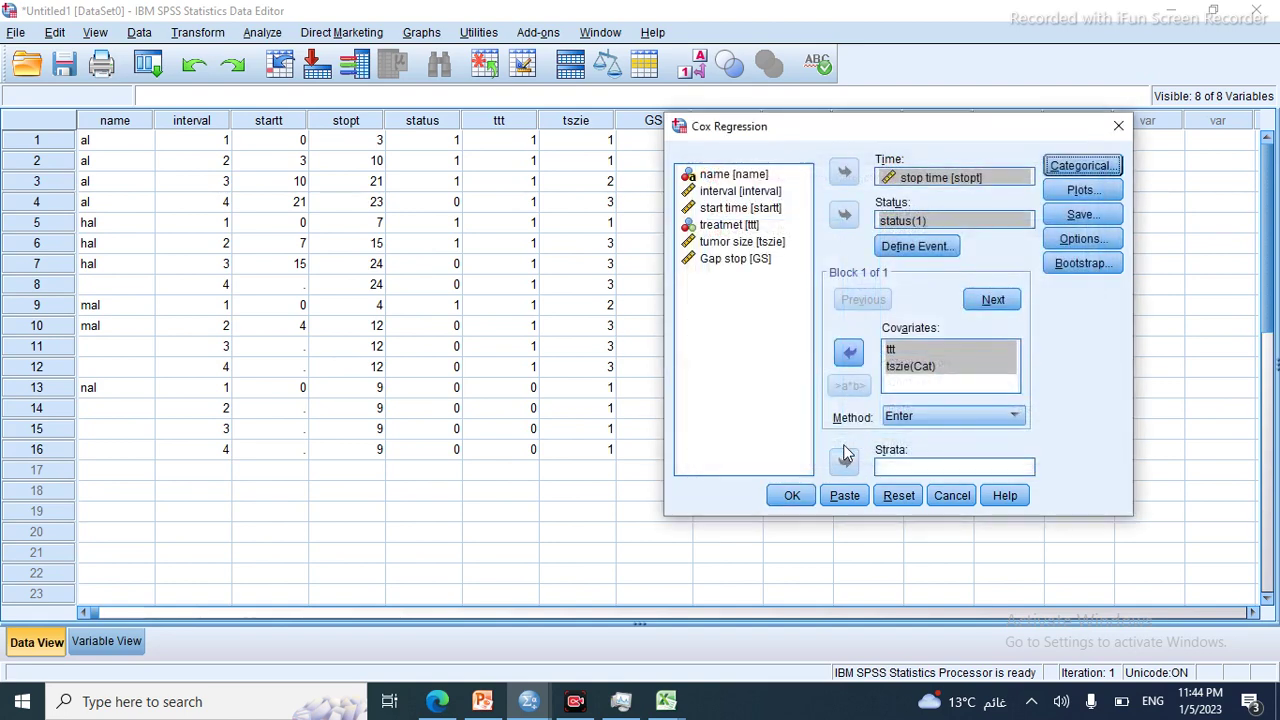
Request the survival and hazard plots for the Cox regression.
click(1085, 190)
click(597, 211)
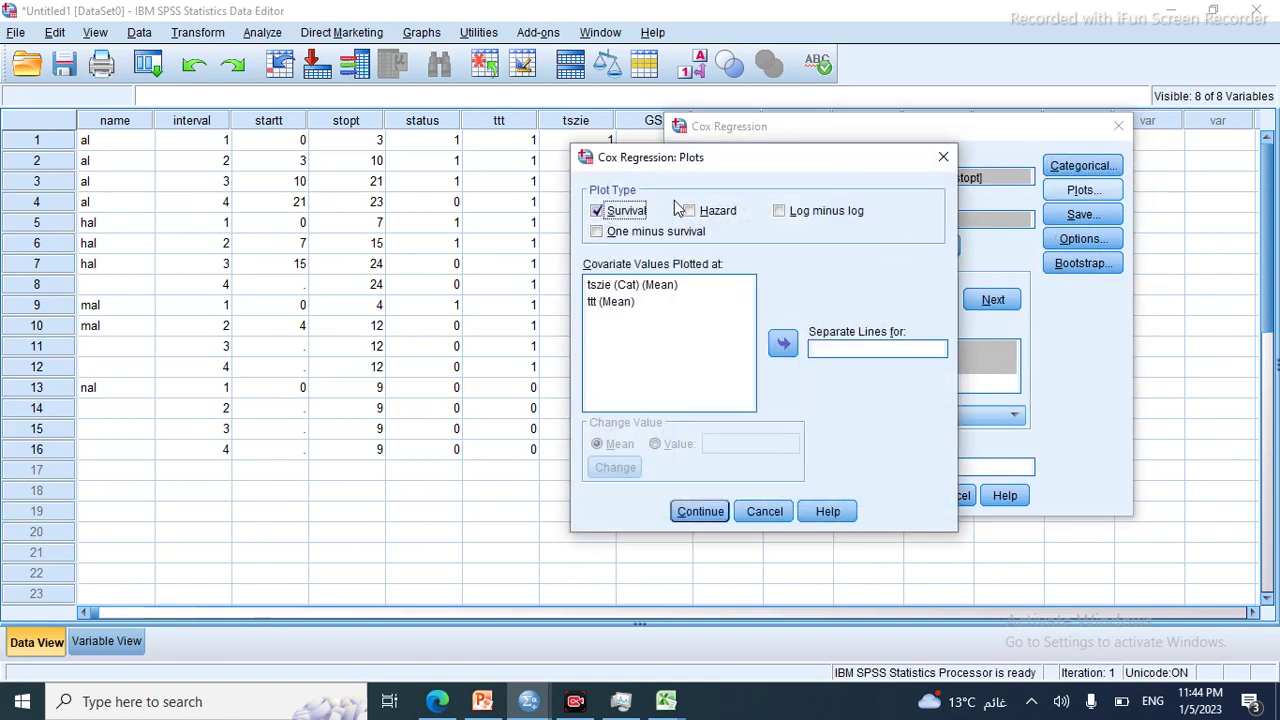
click(697, 516)
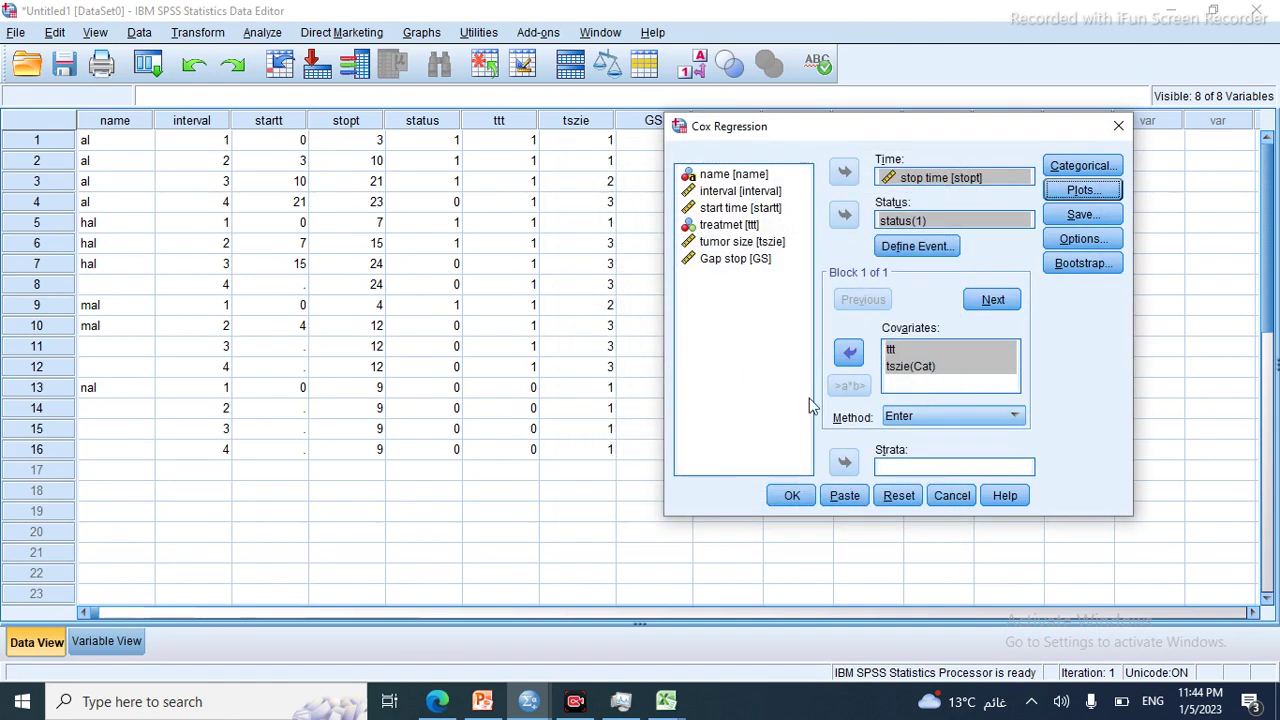
Include the 95% CI for exp(B) and the correlation of estimates in the model statistics.
click(1083, 238)
click(763, 280)
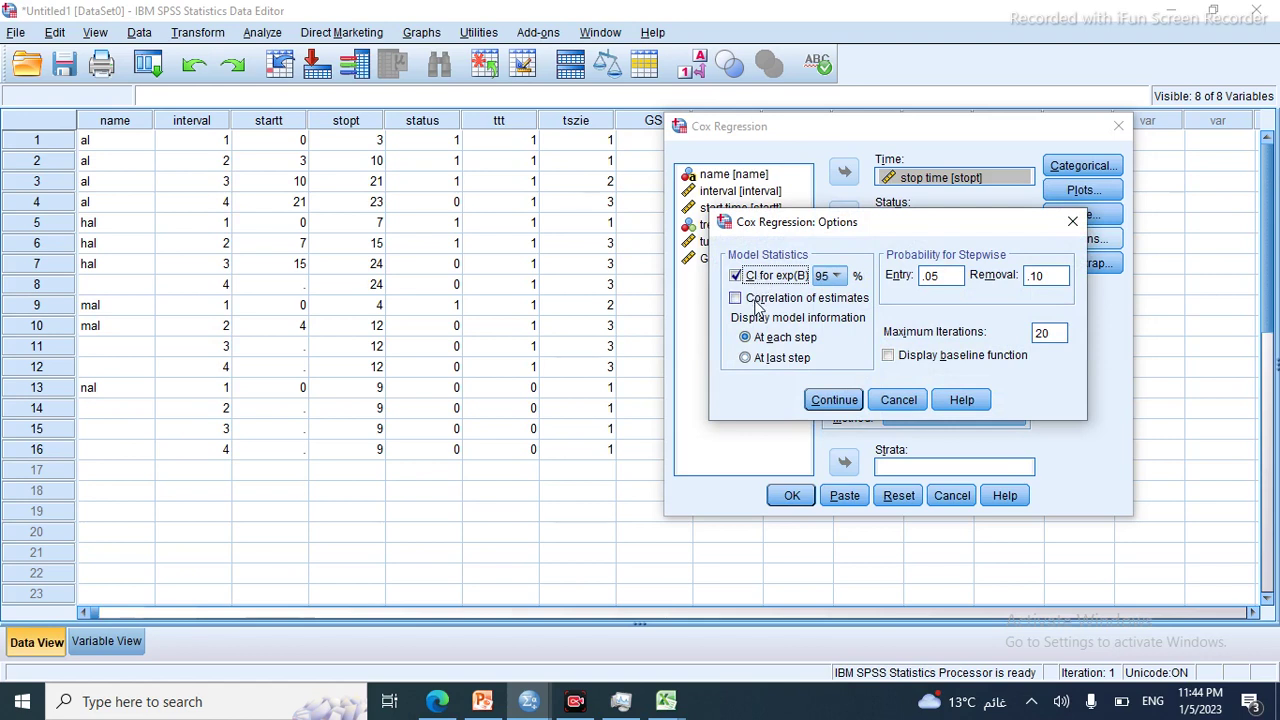
click(758, 306)
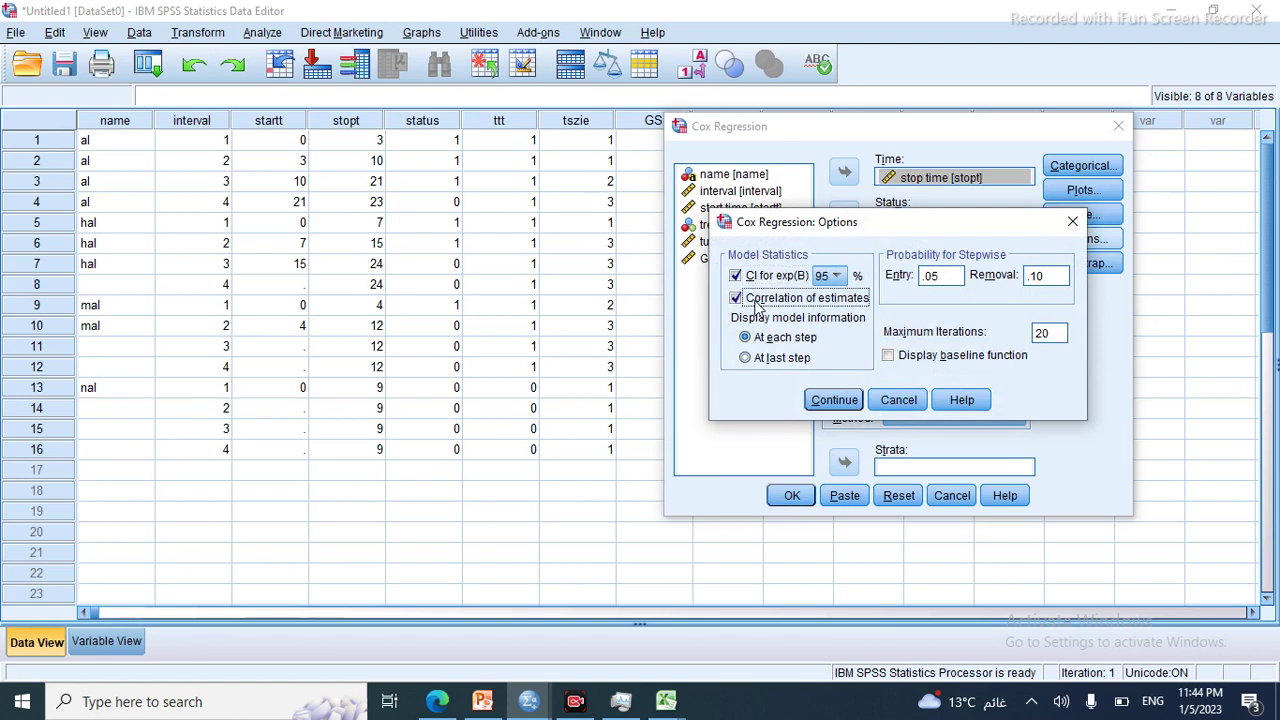
click(834, 400)
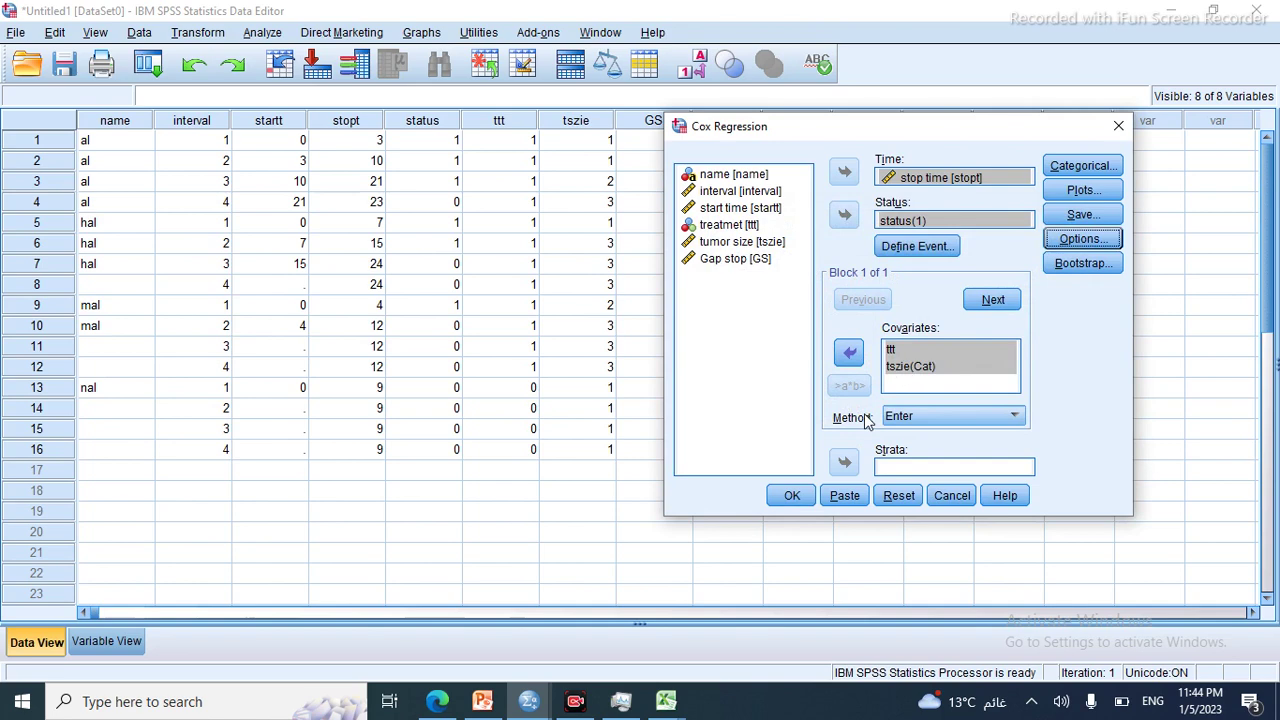
Run the Cox regression and inspect its syntax log and newest Cox Regression results in the maximized output viewer.
click(790, 496)
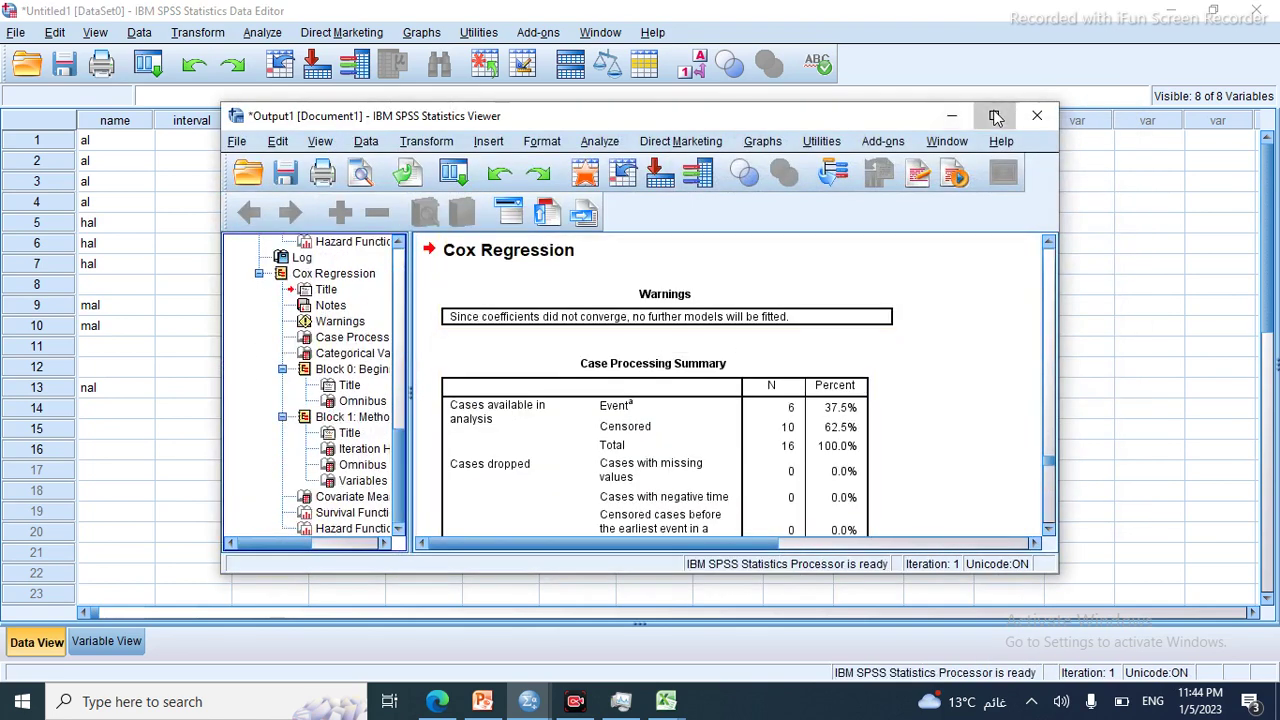
click(993, 117)
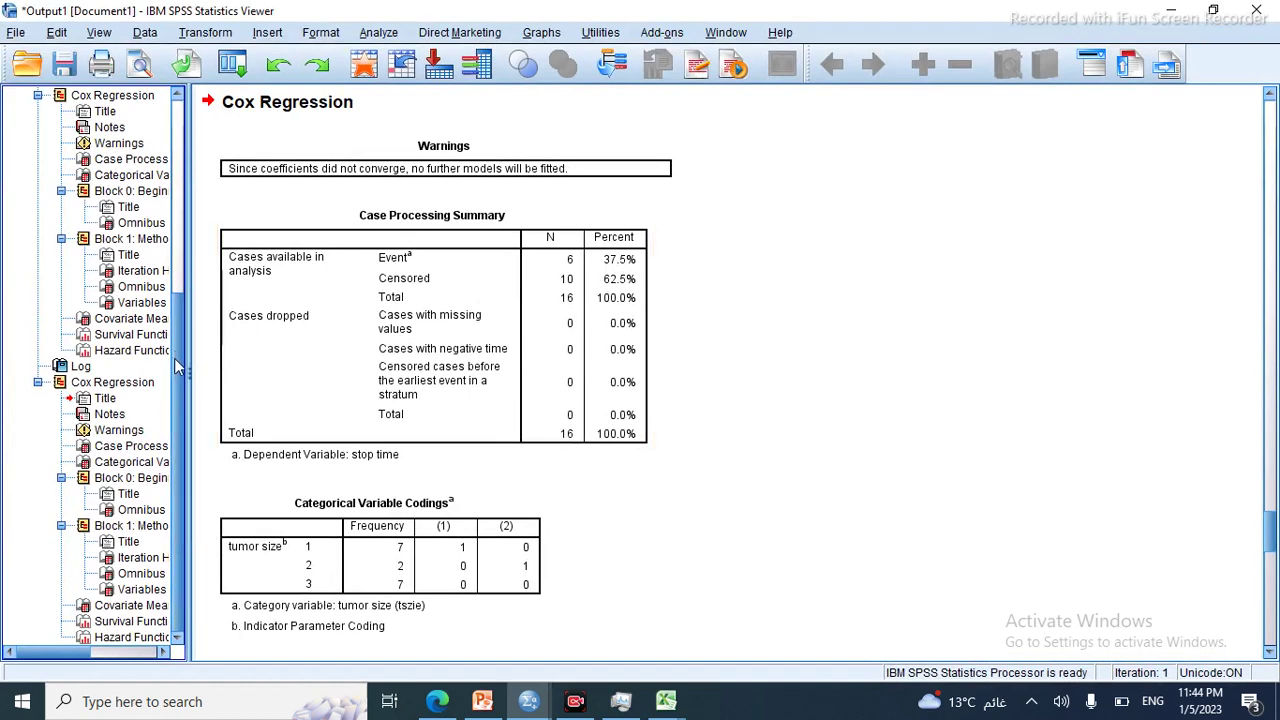
click(74, 368)
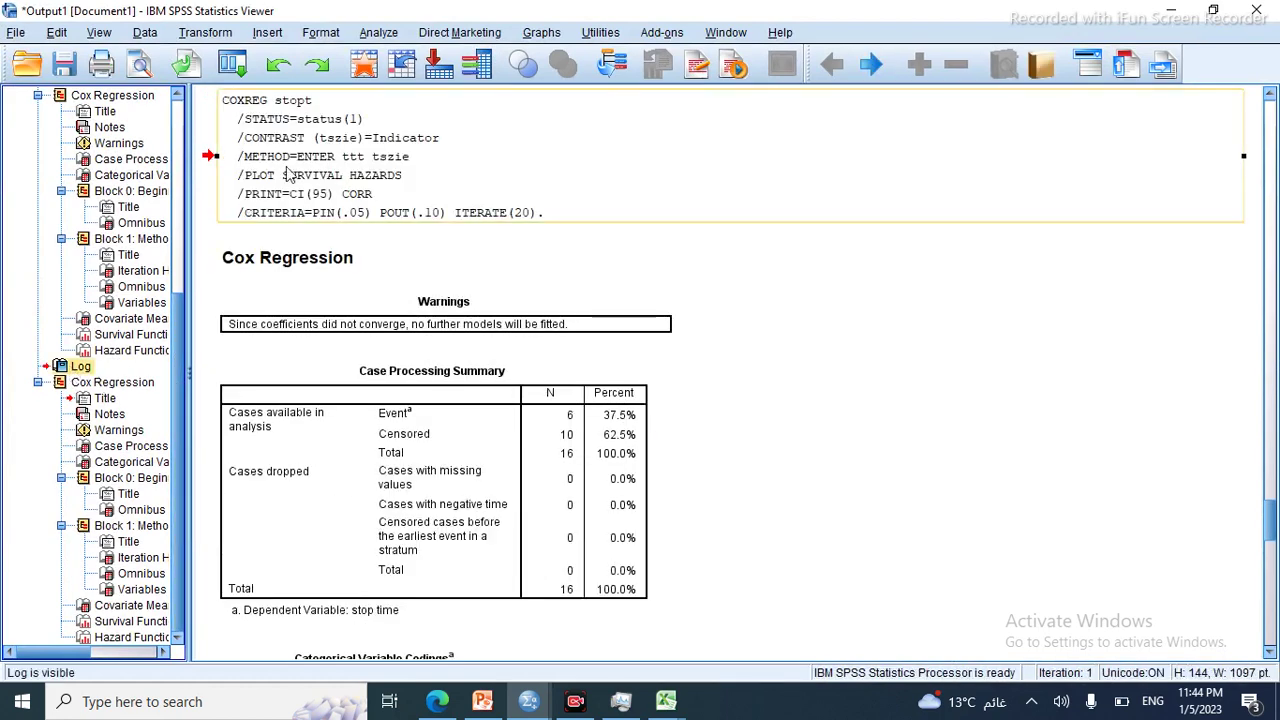
click(60, 384)
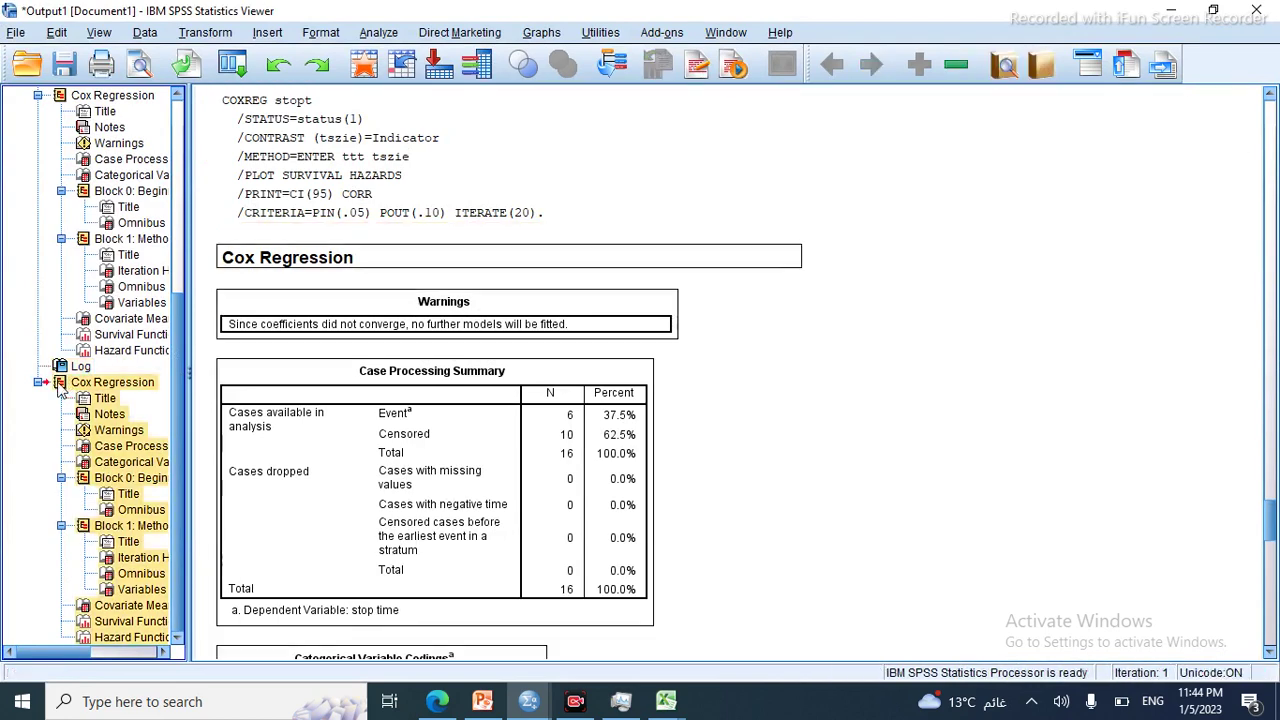